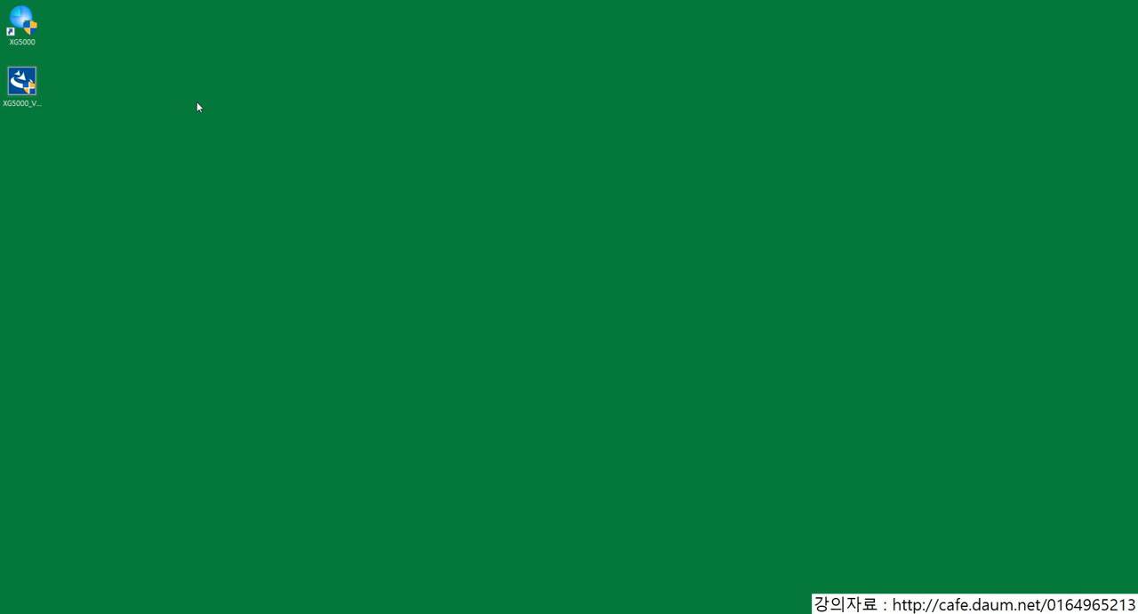
click(42, 98)
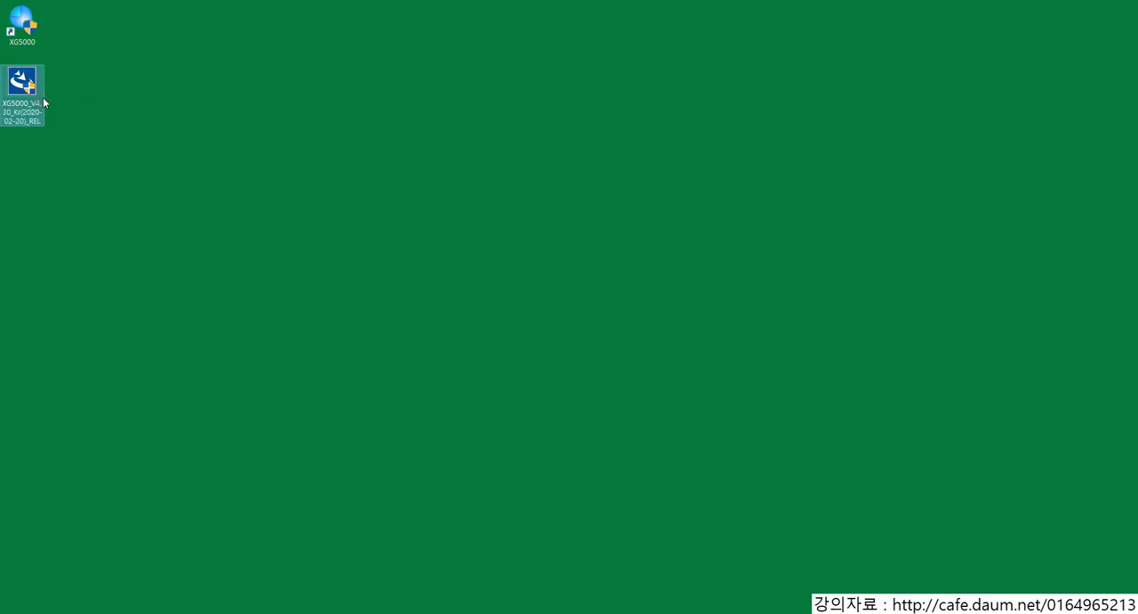
click(296, 208)
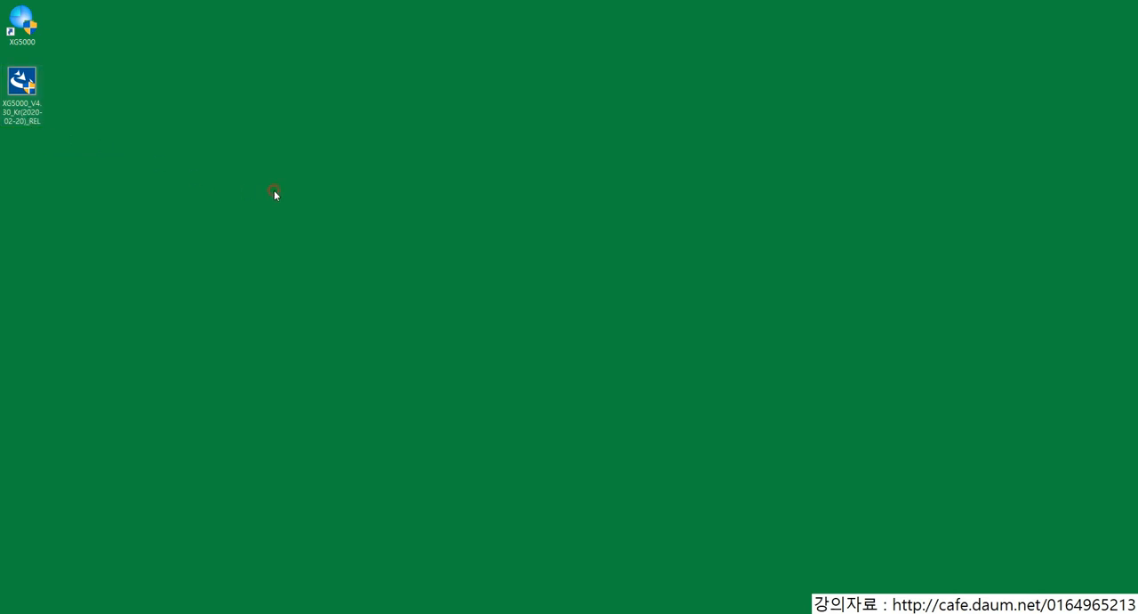
Step: Open the Daum portal in the web browser, search for "ls산전" and open the LS산전 website from the results
key(super)
click(257, 277)
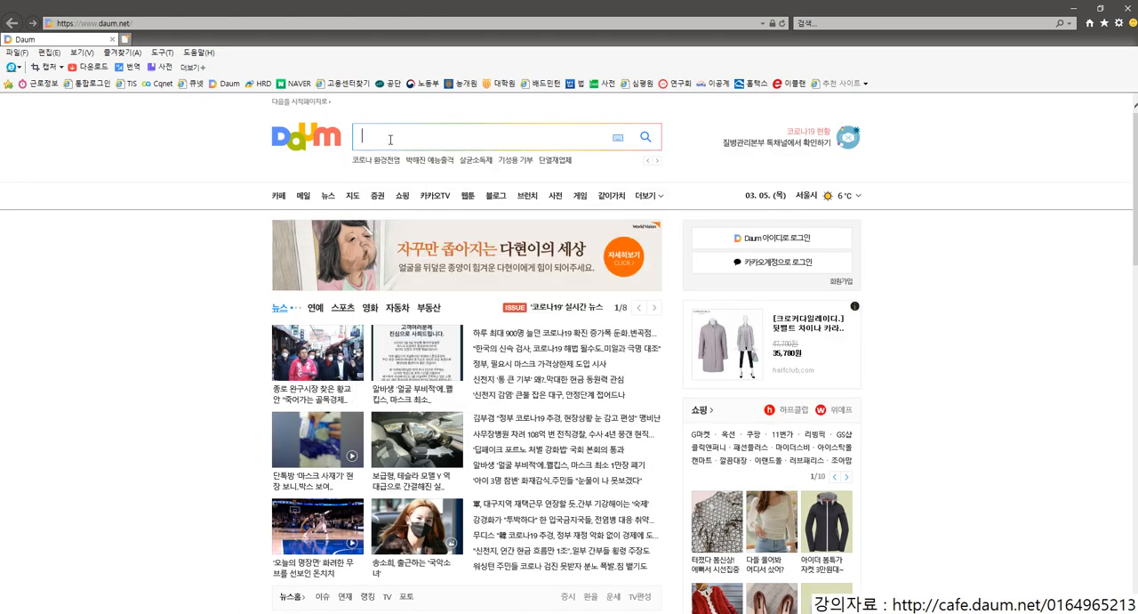
text(lstks)
key(BackSpace)
key(BackSpace)
key(BackSpace)
text(tkswjs)
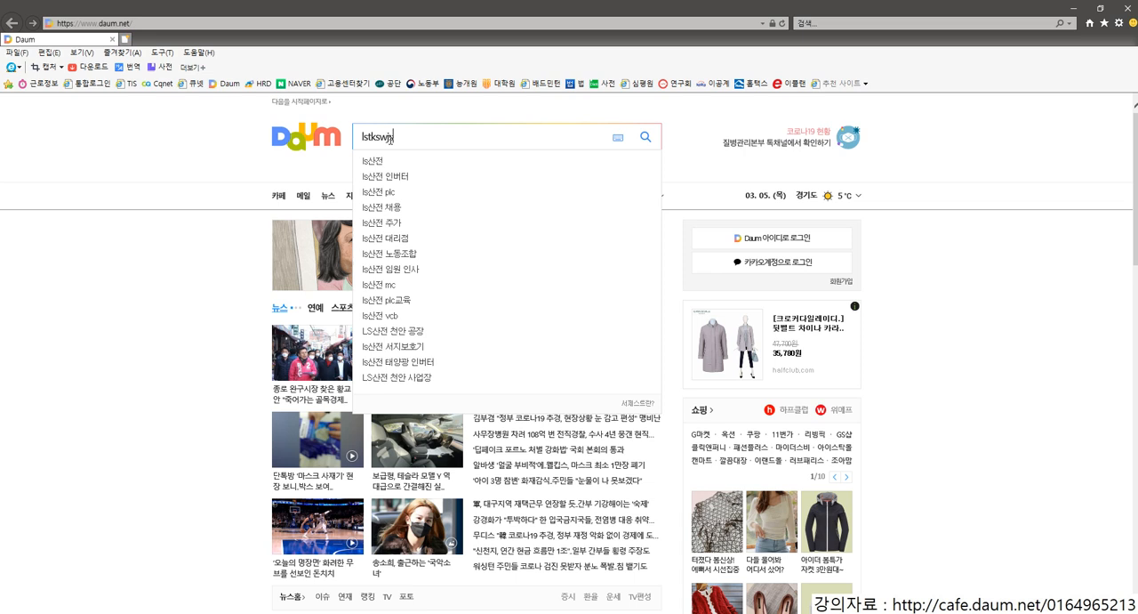
key(Return)
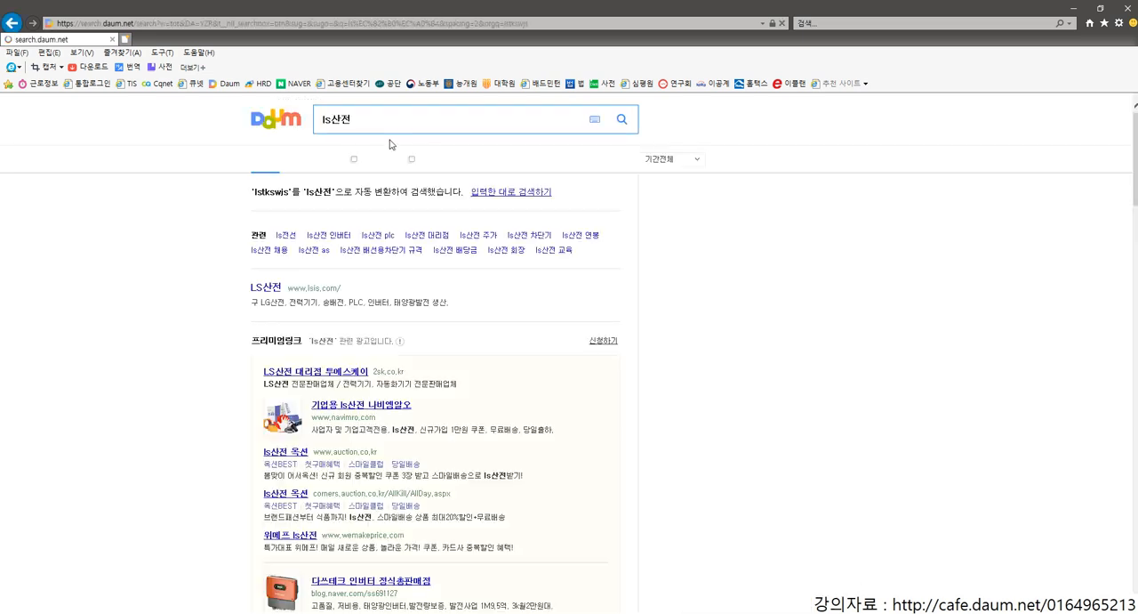
click(293, 295)
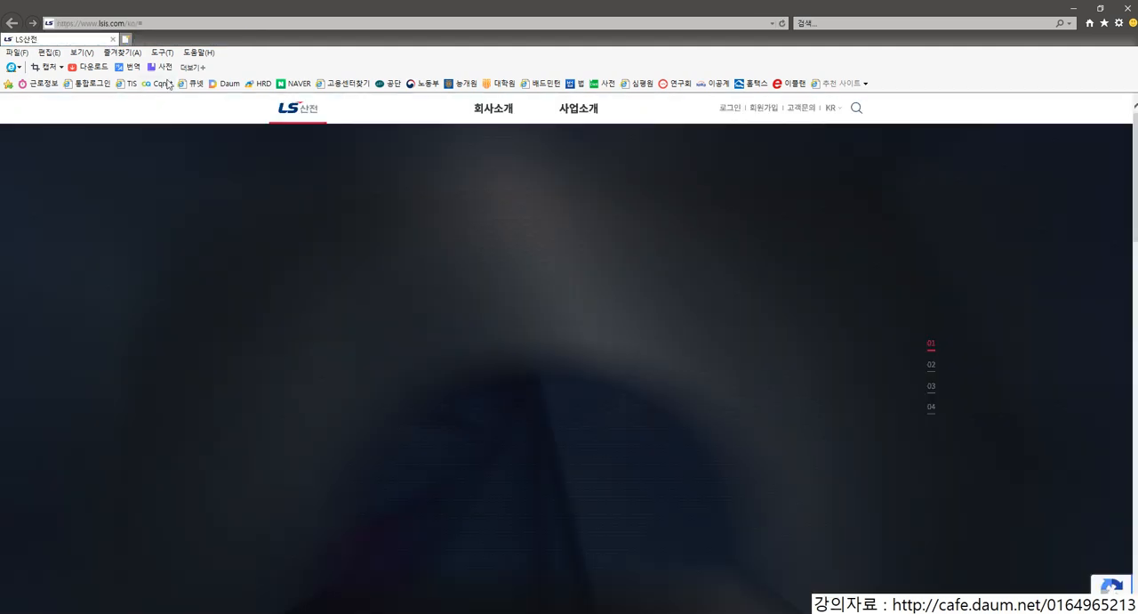
scroll(526, 303, down, 5)
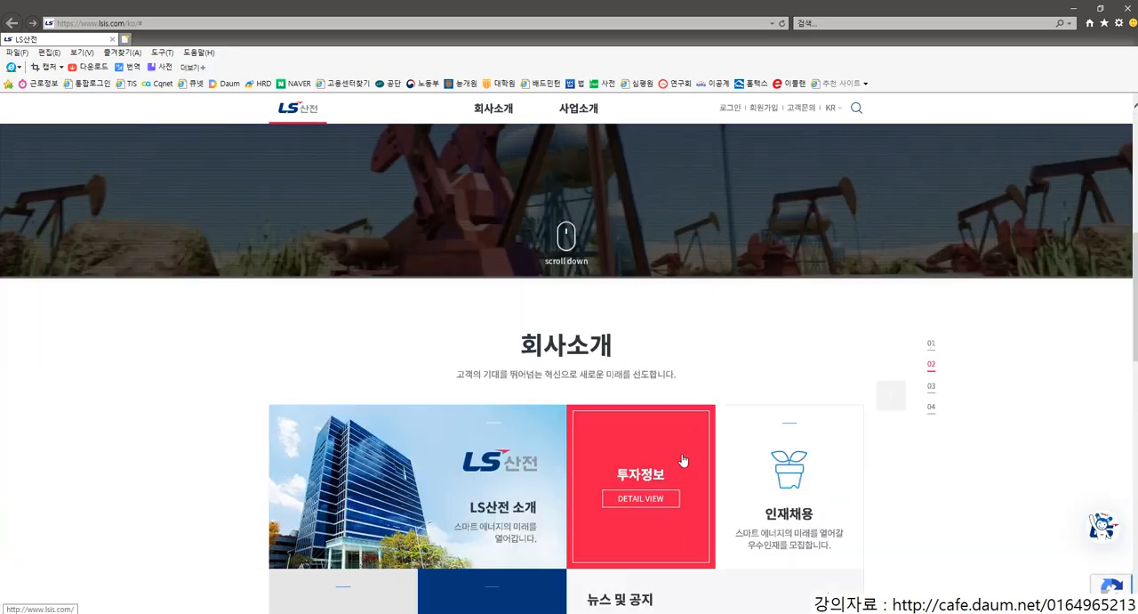
scroll(654, 400, up, 5)
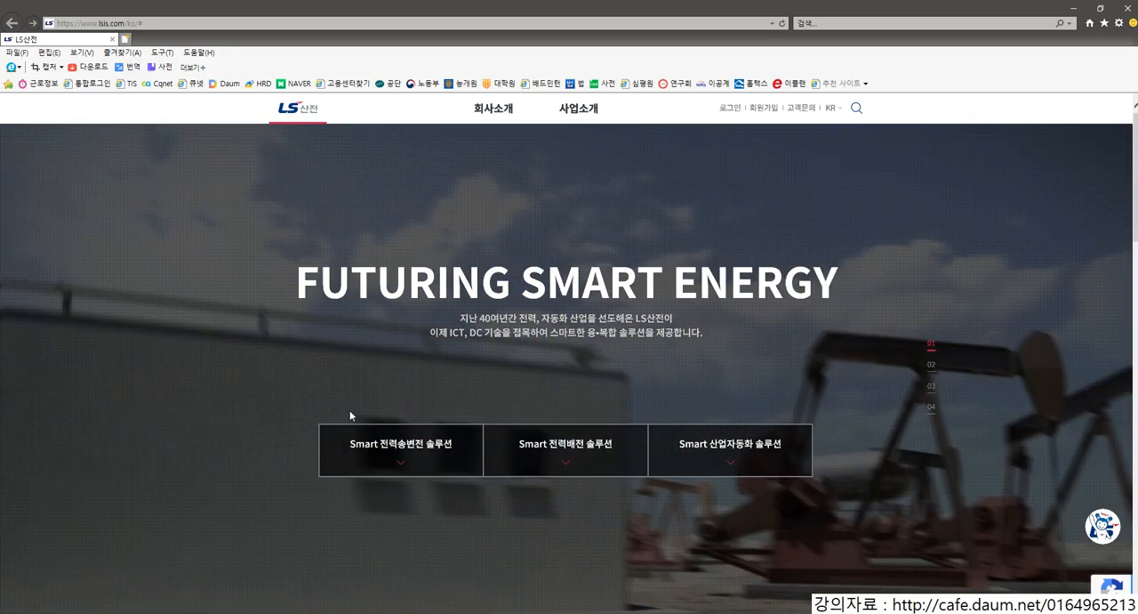
mouse_move(344, 408)
mouse_down()
mouse_move(711, 481)
mouse_move(798, 485)
mouse_up()
drag(743, 437, 809, 359)
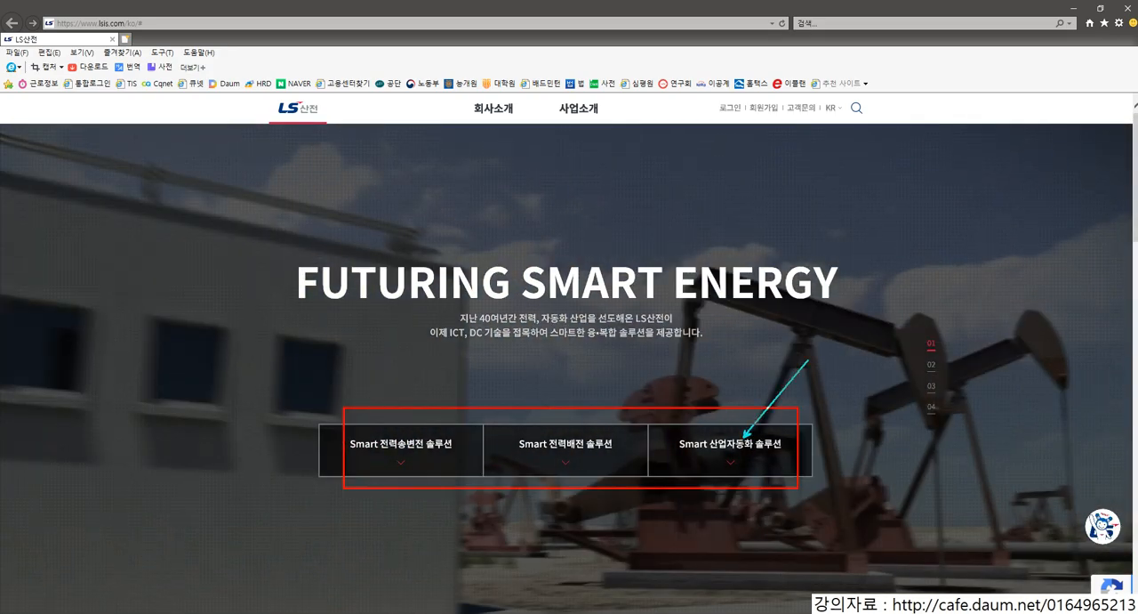
key(Escape)
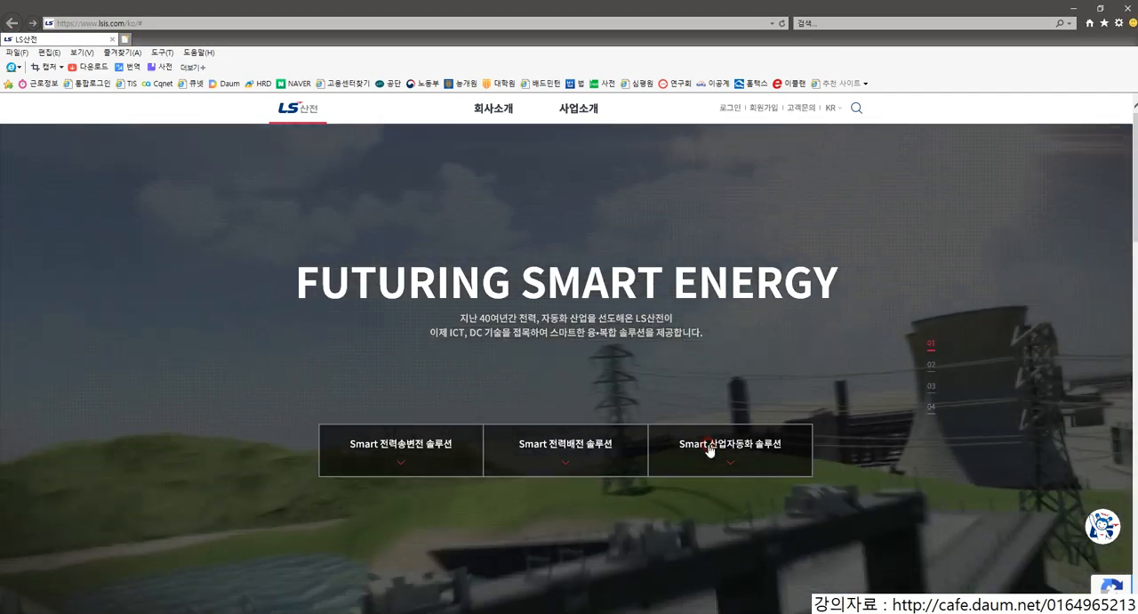
Step: Expand Smart 산업자동화 솔루션 on the LS산전 home page and open its PLC product category
click(684, 441)
scroll(714, 458, down, 5)
scroll(584, 368, up, 7)
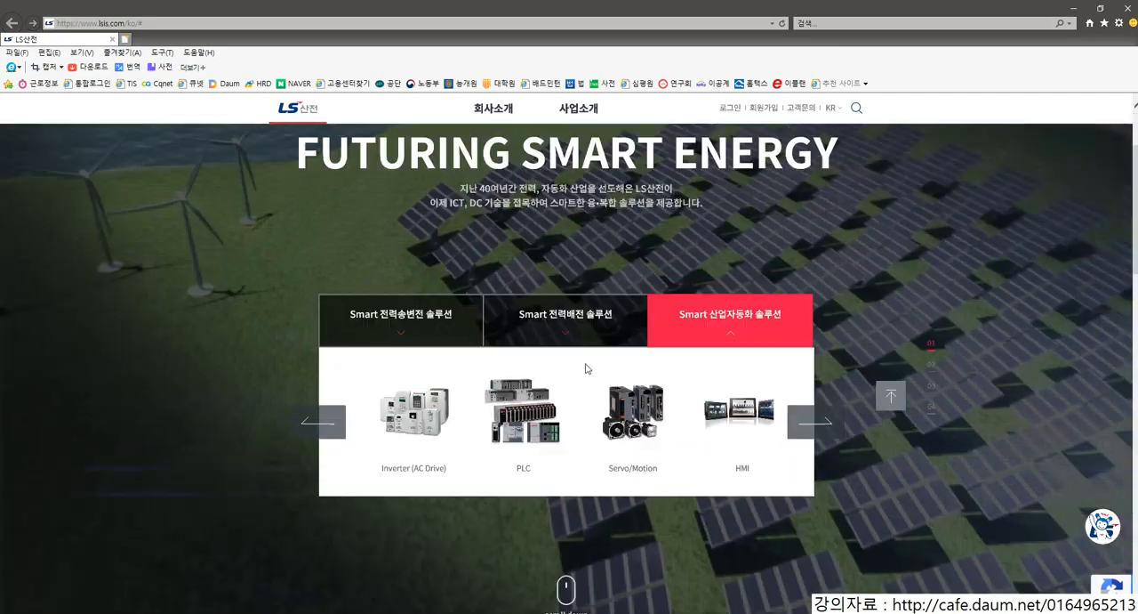
click(524, 544)
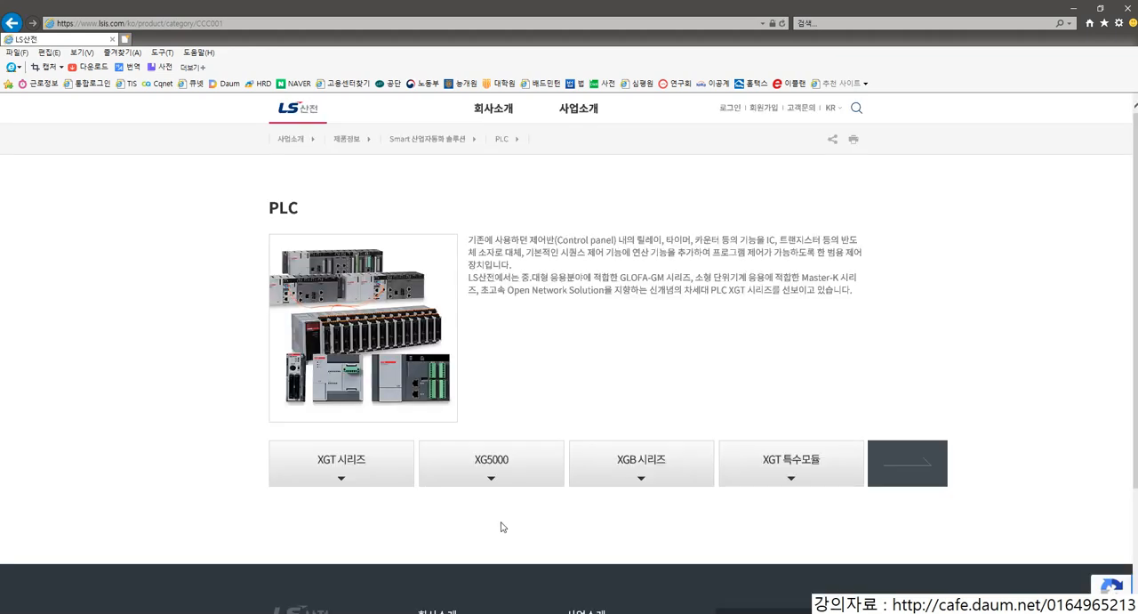
mouse_move(268, 434)
mouse_down()
mouse_move(315, 484)
mouse_move(418, 500)
mouse_up()
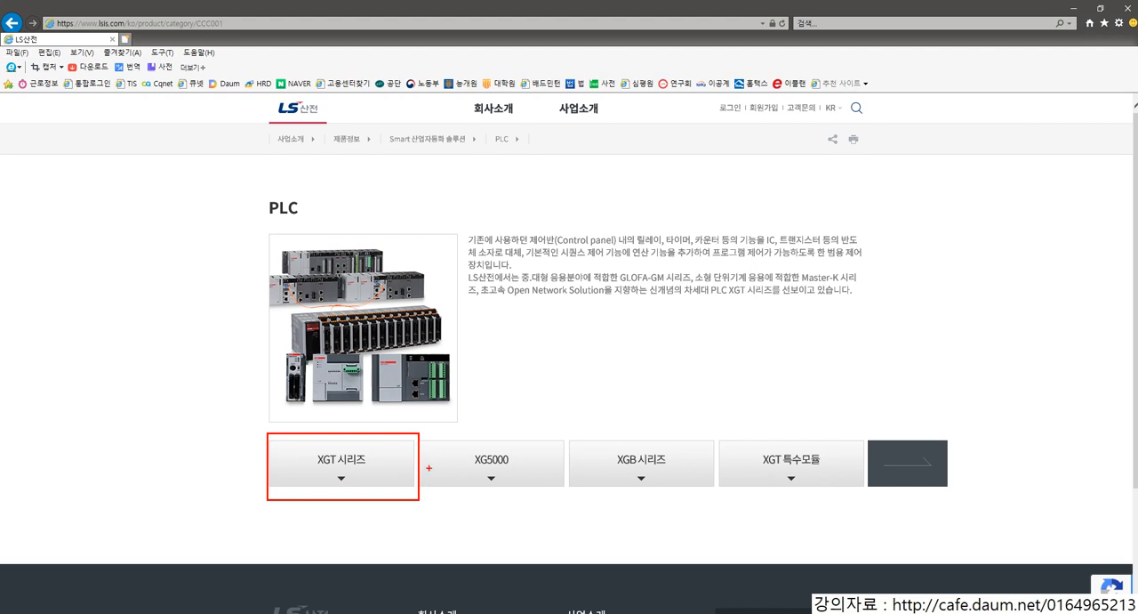
drag(419, 433, 574, 501)
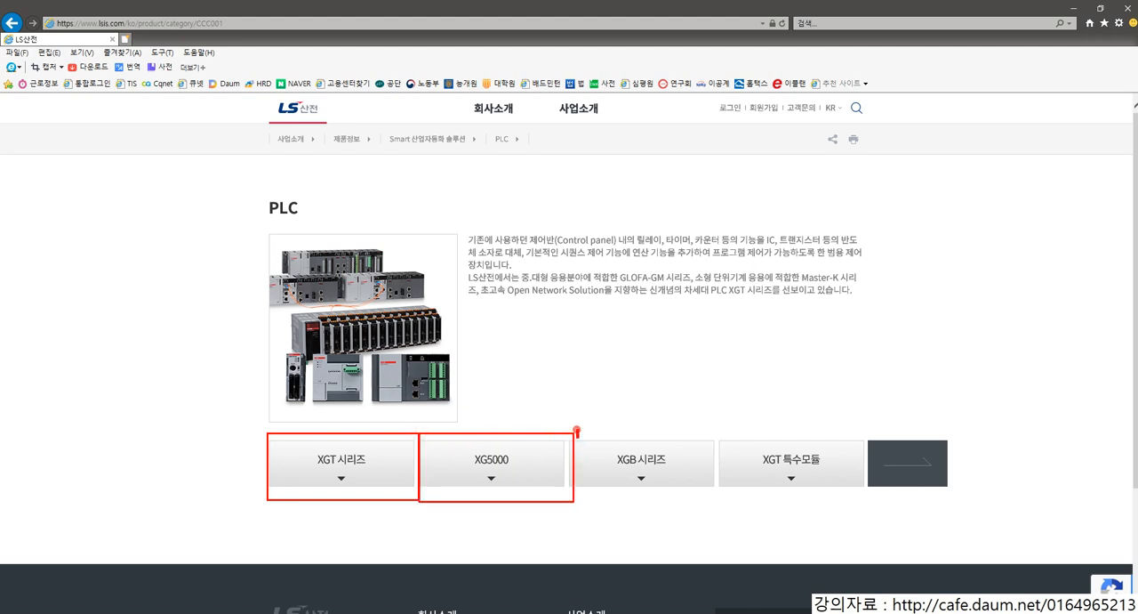
drag(576, 432, 719, 500)
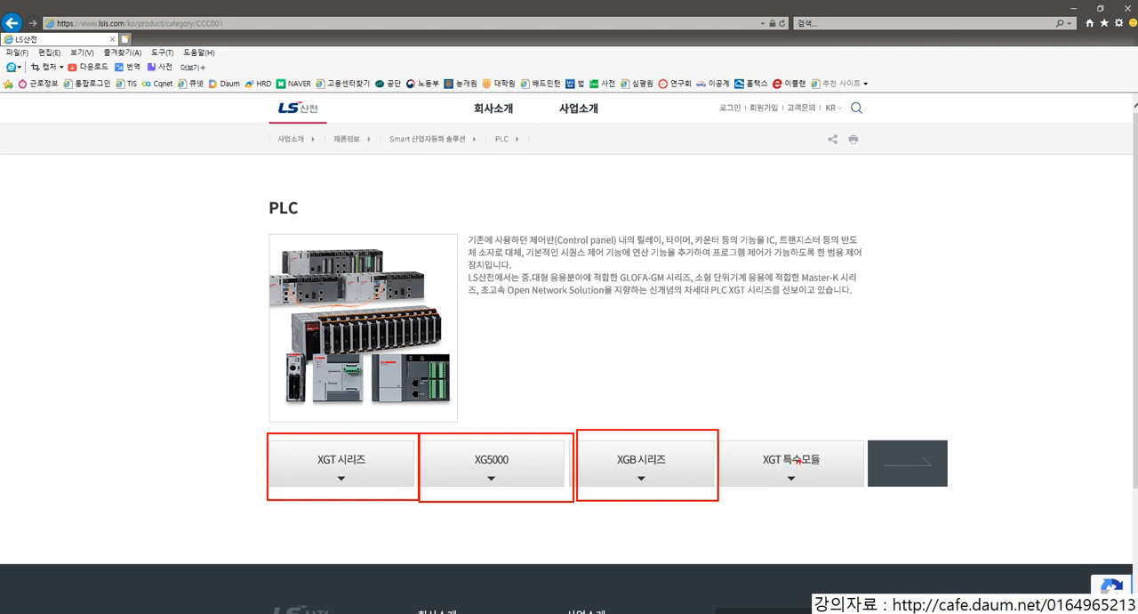
drag(799, 486, 786, 452)
drag(892, 468, 821, 470)
key(Escape)
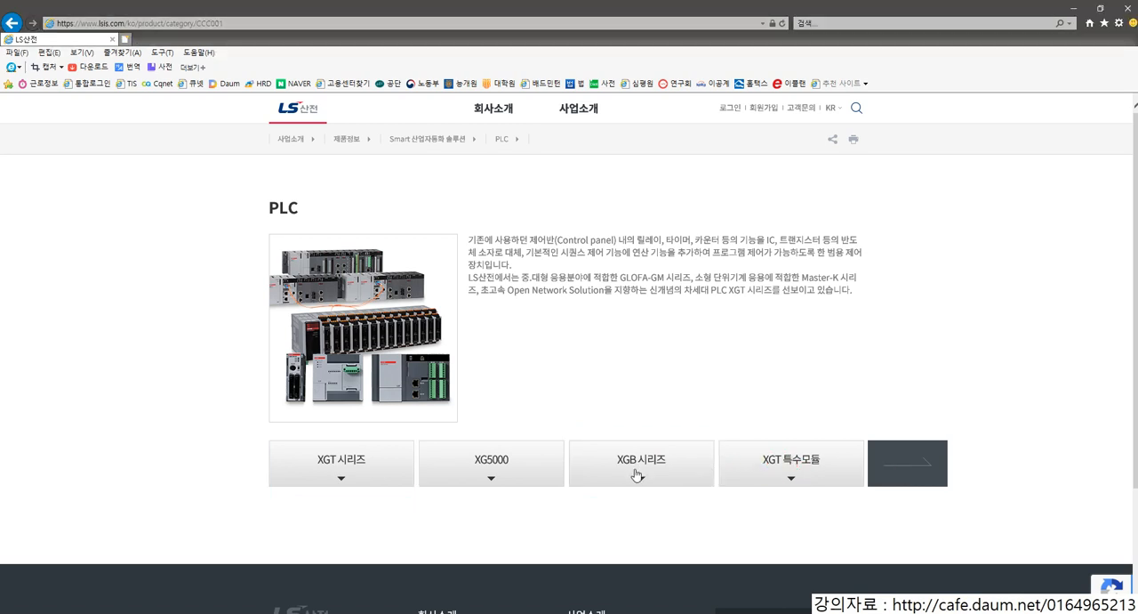
Step: Expand the XGT 시리즈 category on the PLC page to view its CPU models
click(359, 480)
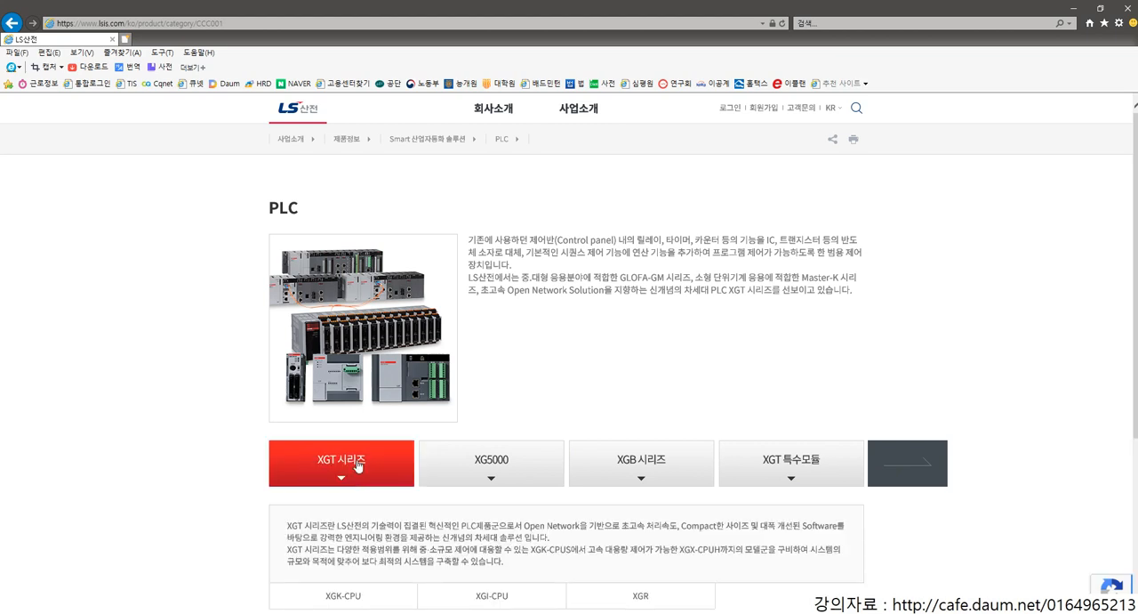
scroll(358, 466, down, 1)
key(ctrl+2)
drag(308, 490, 376, 536)
key(e)
drag(310, 501, 370, 534)
drag(442, 500, 526, 529)
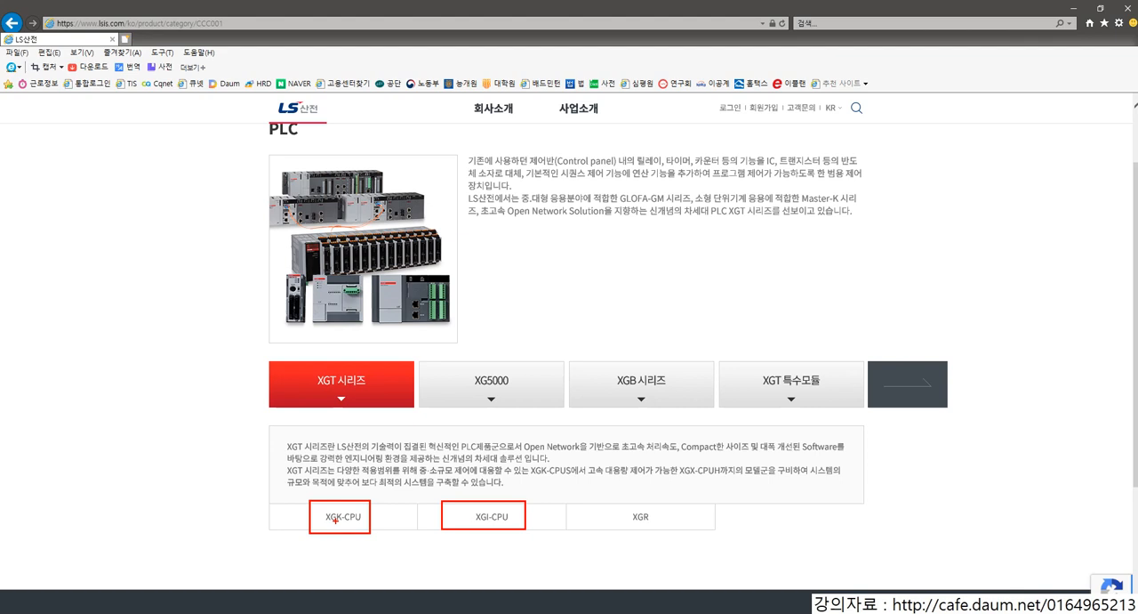
drag(306, 519, 272, 519)
text(GLOFA)
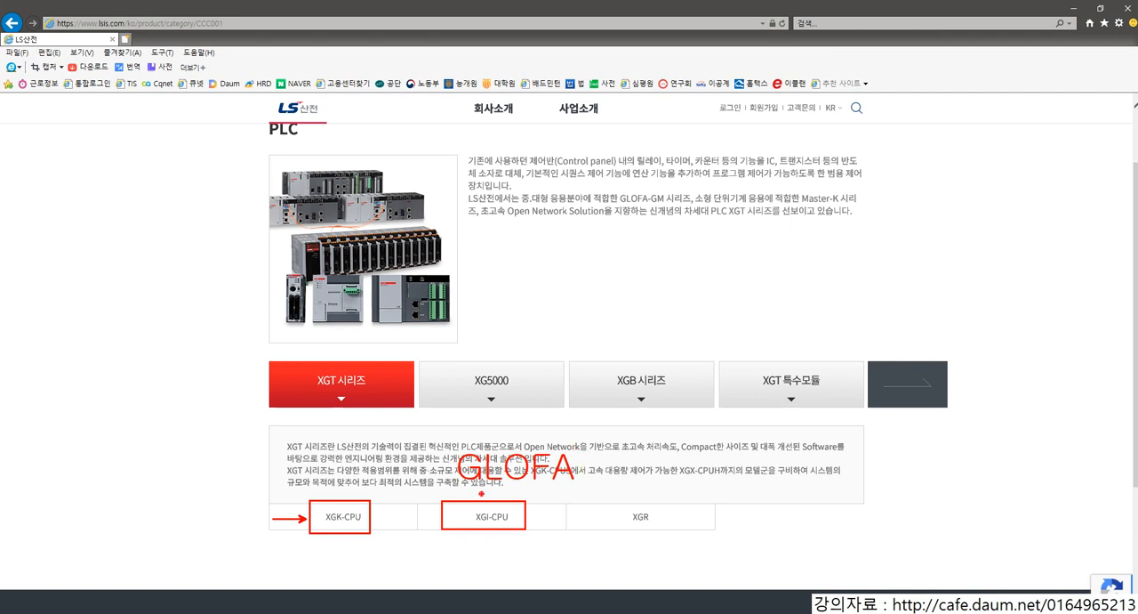
drag(490, 478, 481, 494)
drag(300, 488, 263, 447)
key(ctrl+z)
text(t)
text(ma)
key(BackSpace)
key(BackSpace)
text(Master)
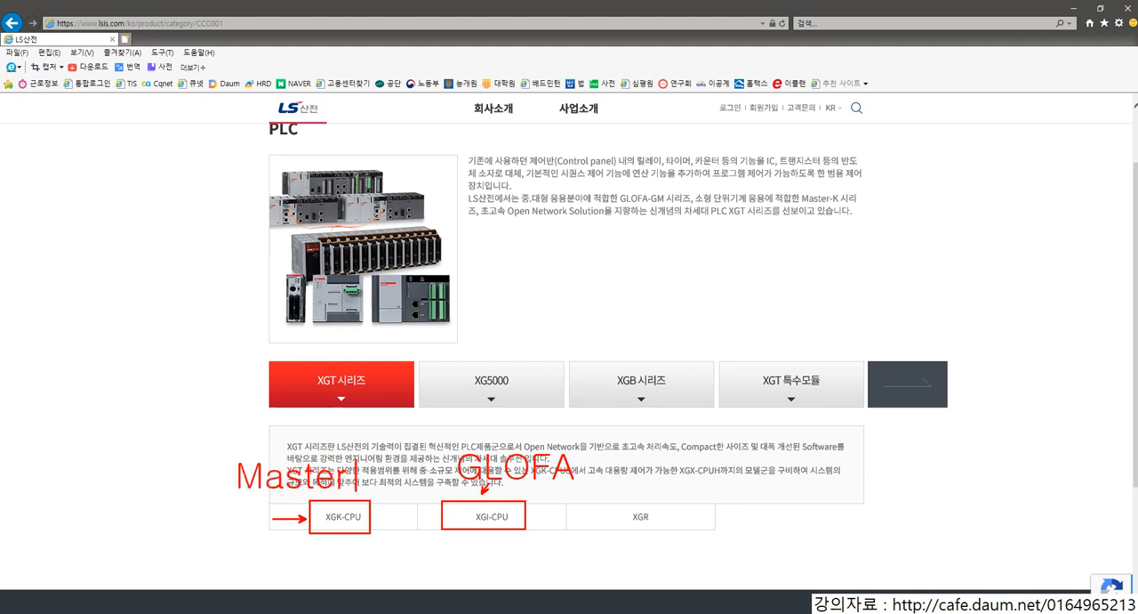
text(-K)
drag(620, 504, 657, 527)
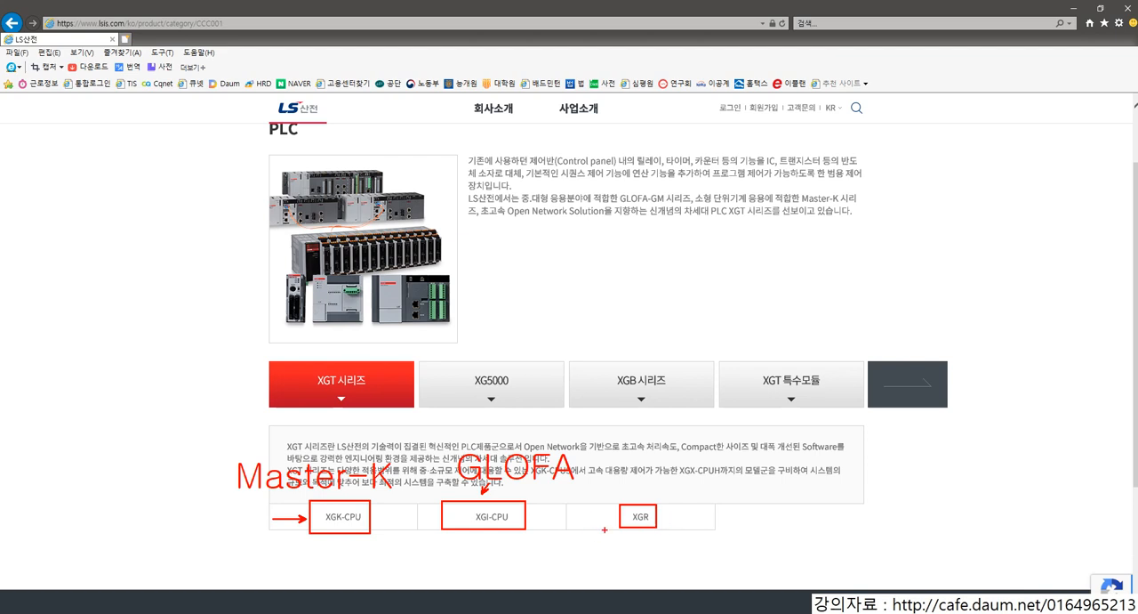
key(Escape)
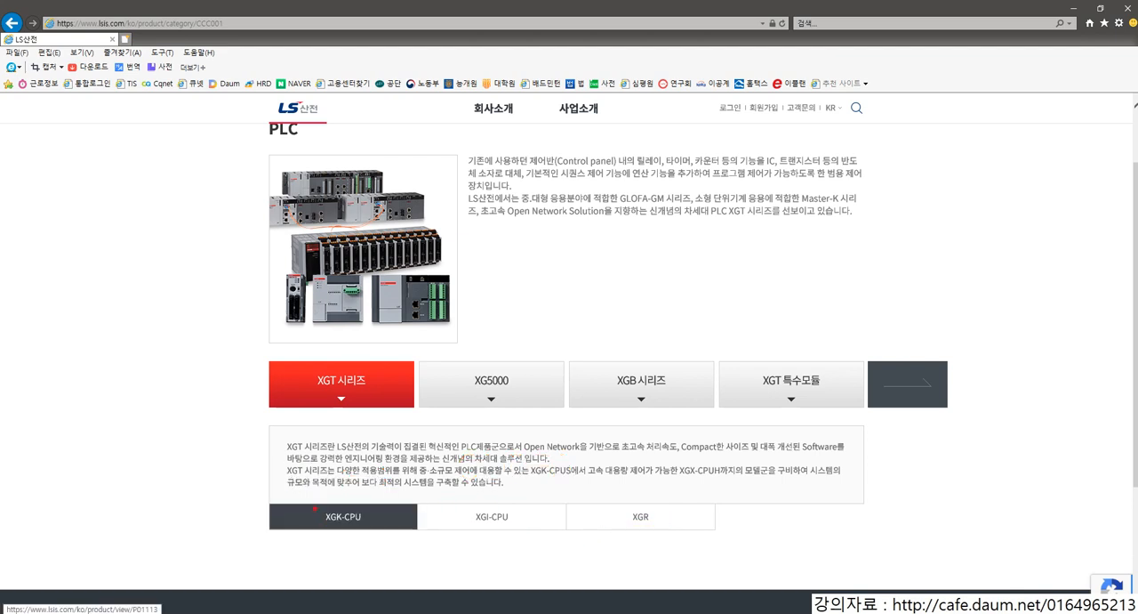
drag(308, 504, 371, 528)
drag(461, 505, 518, 526)
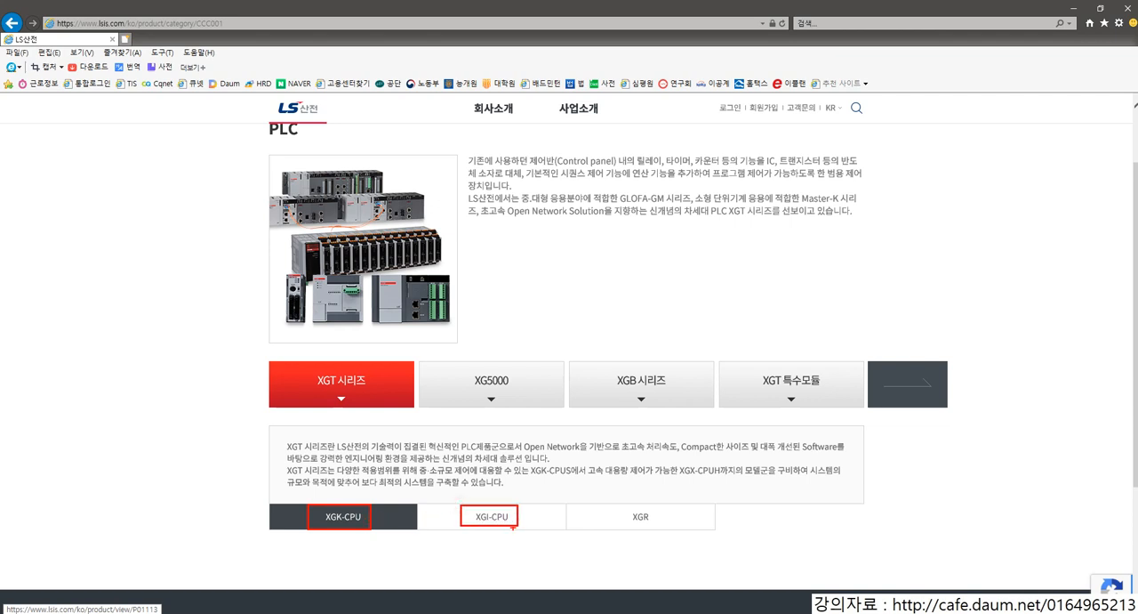
key(ctrl+z)
key(Escape)
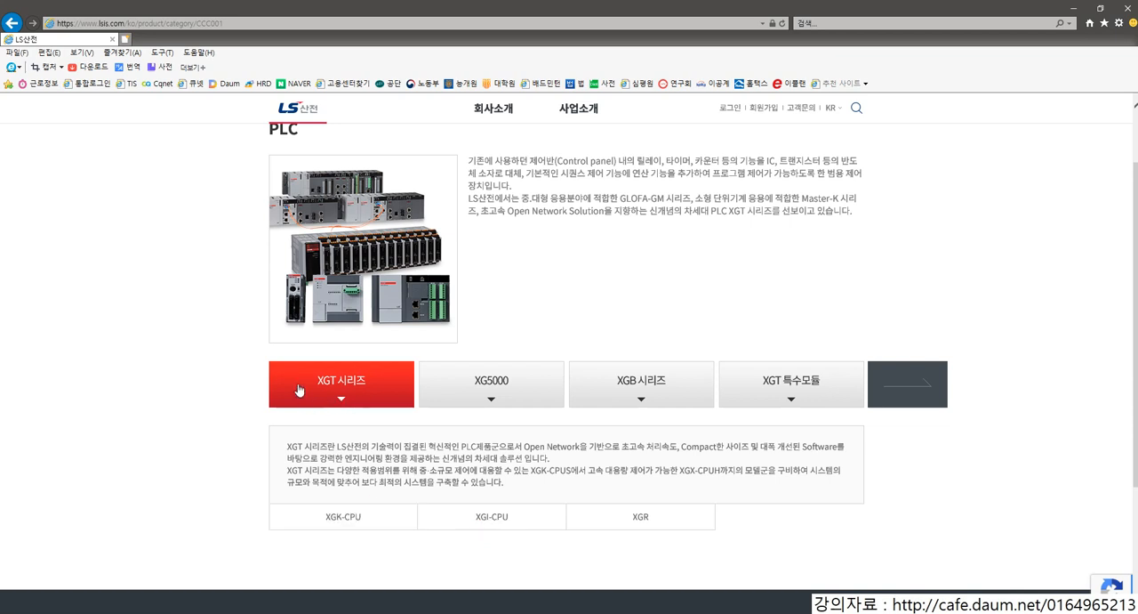
drag(286, 483, 528, 558)
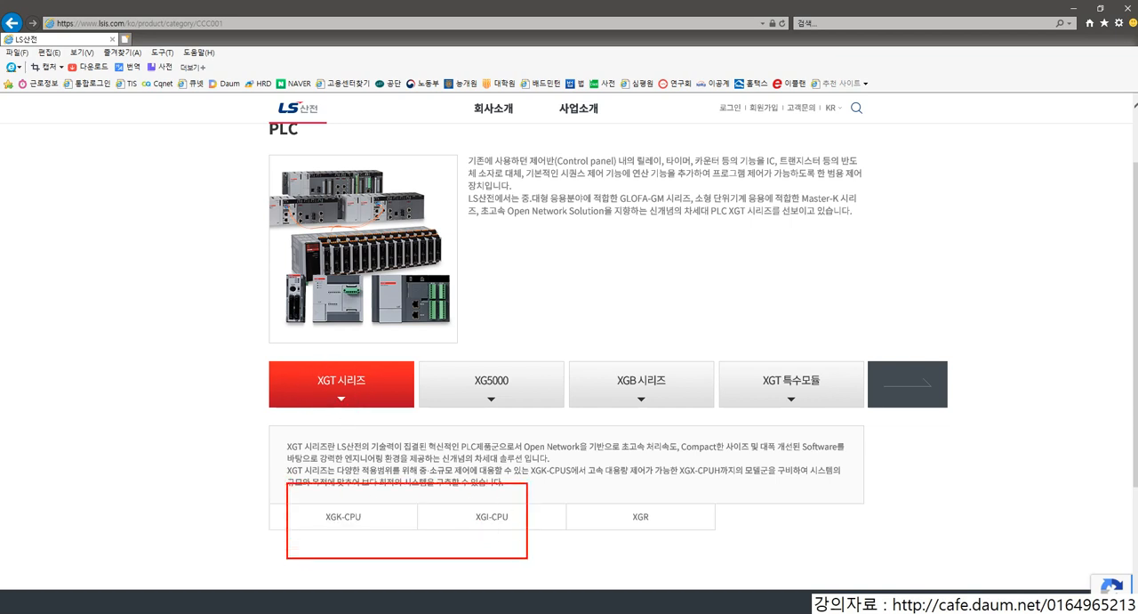
drag(472, 414, 434, 456)
key(Escape)
Step: Open the XG5000 product page from the PLC categories and go to its 다운로드 list
click(494, 401)
click(374, 551)
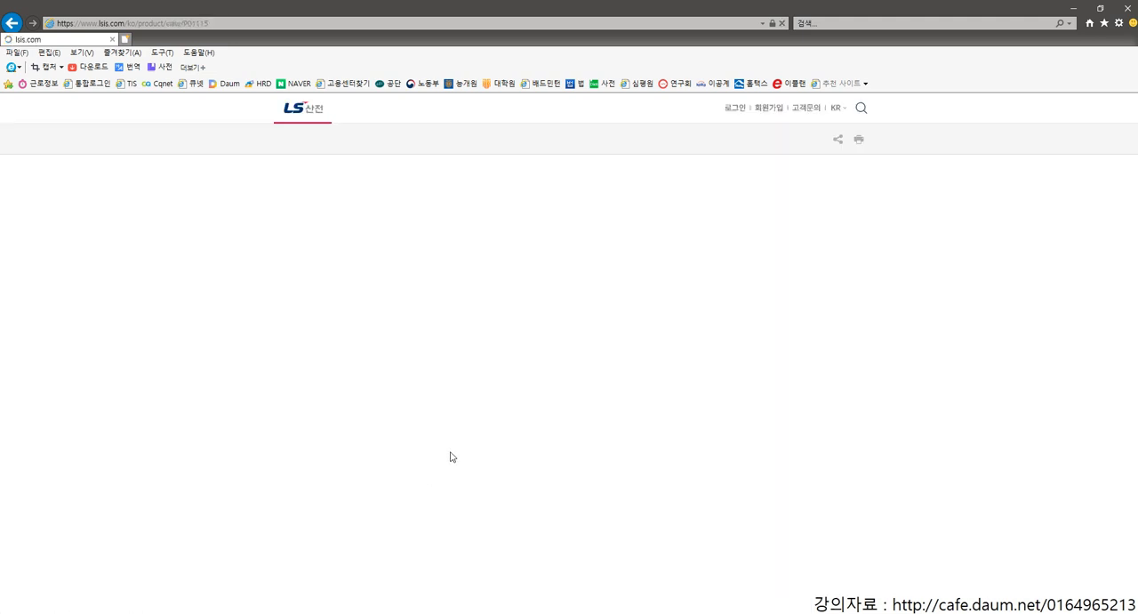
scroll(452, 449, down, 6)
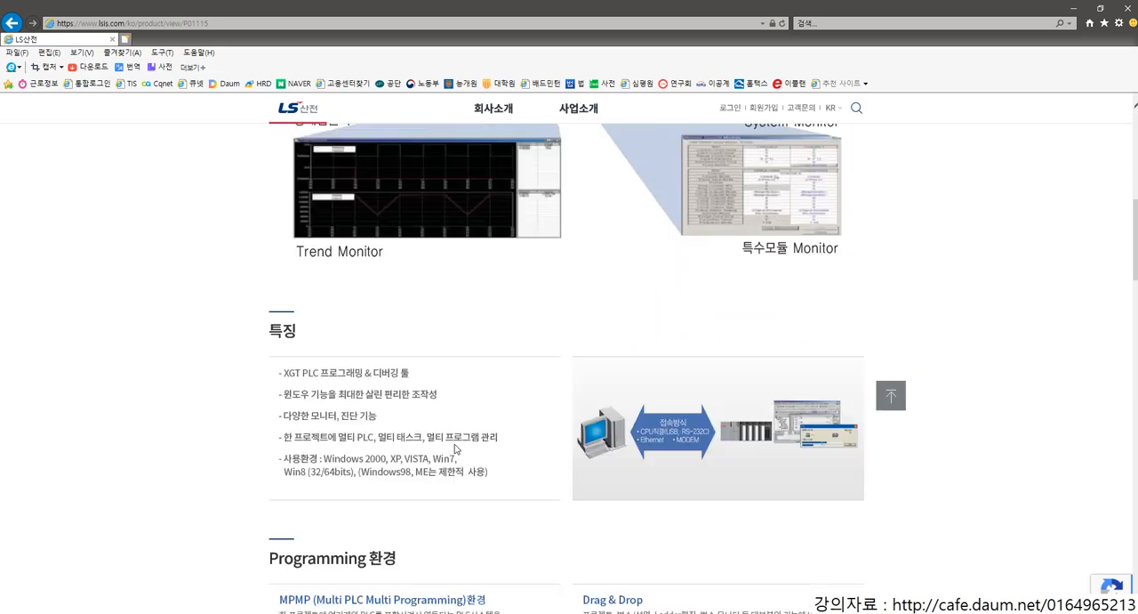
scroll(455, 447, down, 15)
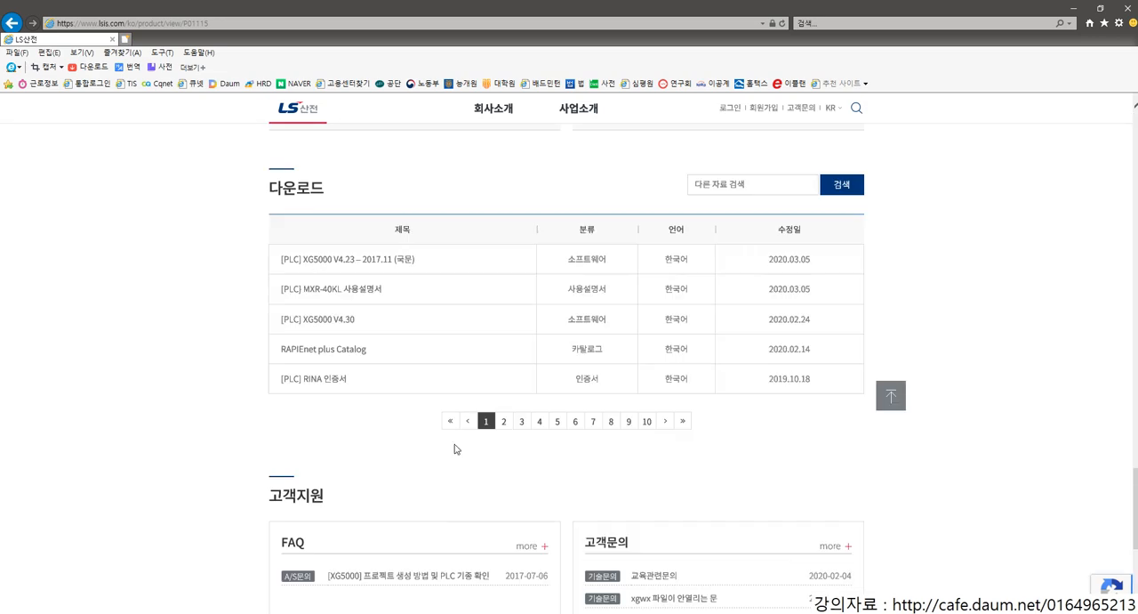
mouse_move(270, 301)
mouse_down()
mouse_move(357, 336)
mouse_move(827, 334)
mouse_up()
drag(757, 247, 831, 266)
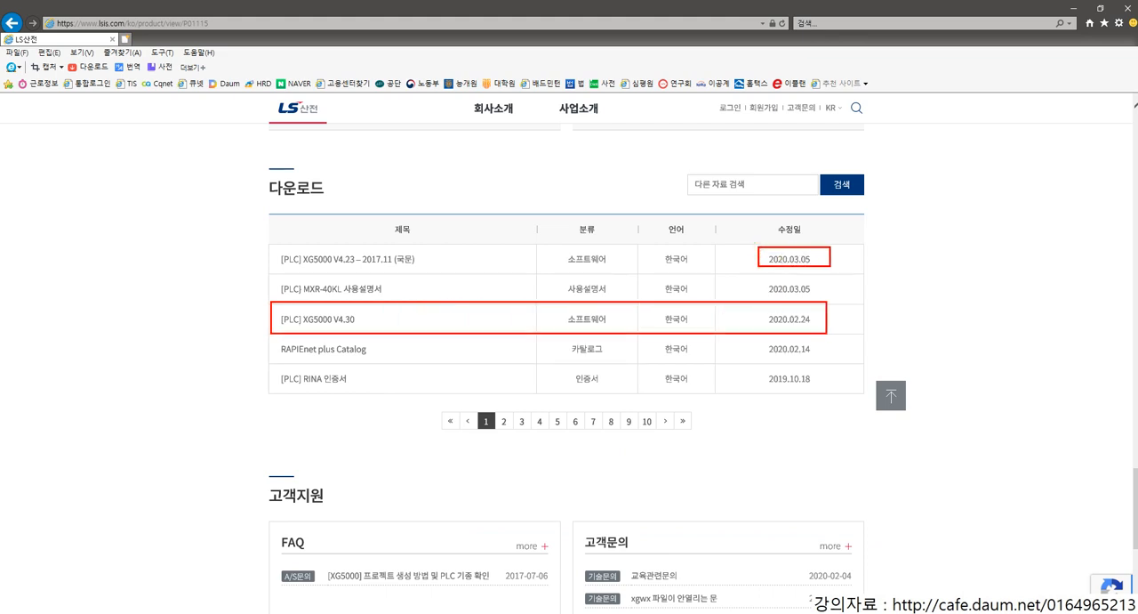
mouse_move(324, 245)
mouse_down()
mouse_move(368, 269)
mouse_move(348, 285)
mouse_move(348, 307)
mouse_up()
key(e)
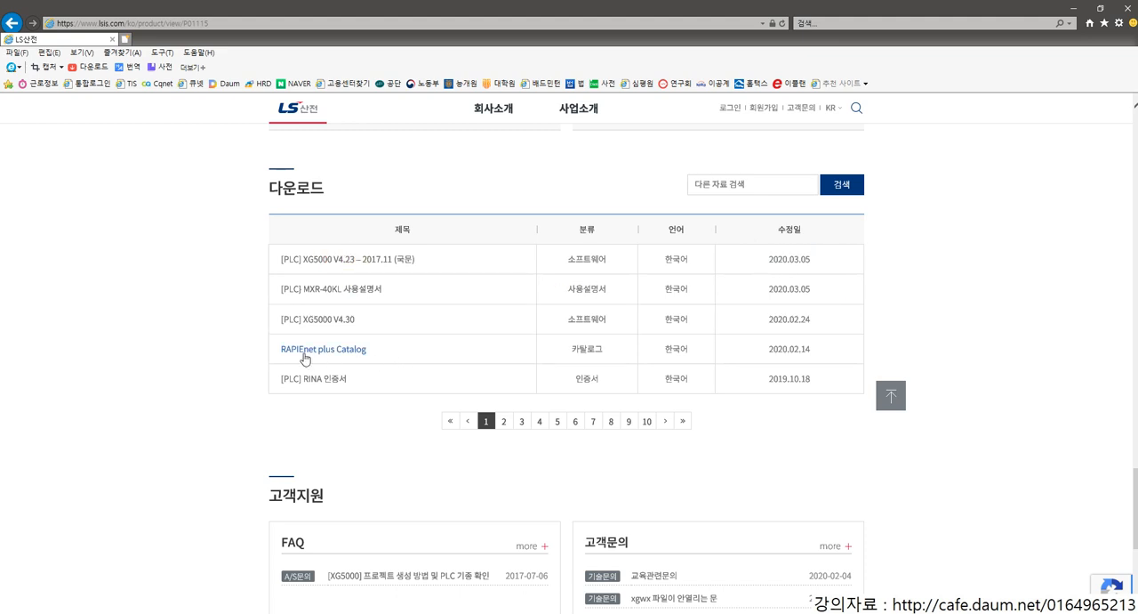
mouse_move(270, 304)
mouse_down()
mouse_move(318, 328)
mouse_move(834, 334)
mouse_up()
key(Escape)
Step: Expand the [PLC] XG5000 V4.30 entry in the download list to show its attached installer files
click(314, 319)
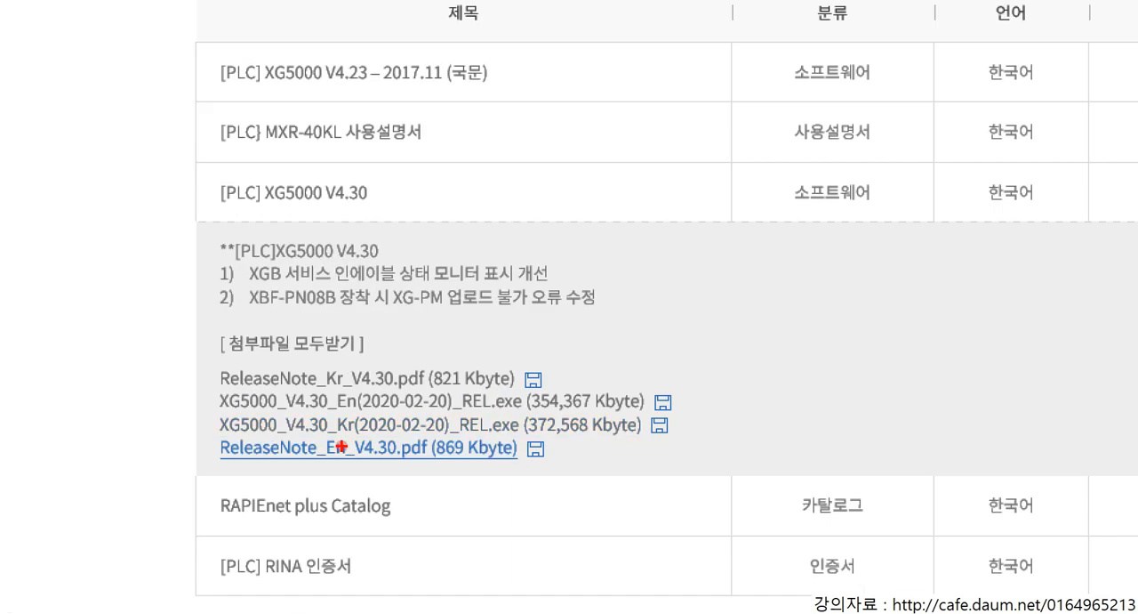
key(ctrl+2)
drag(274, 430, 327, 442)
key(Escape)
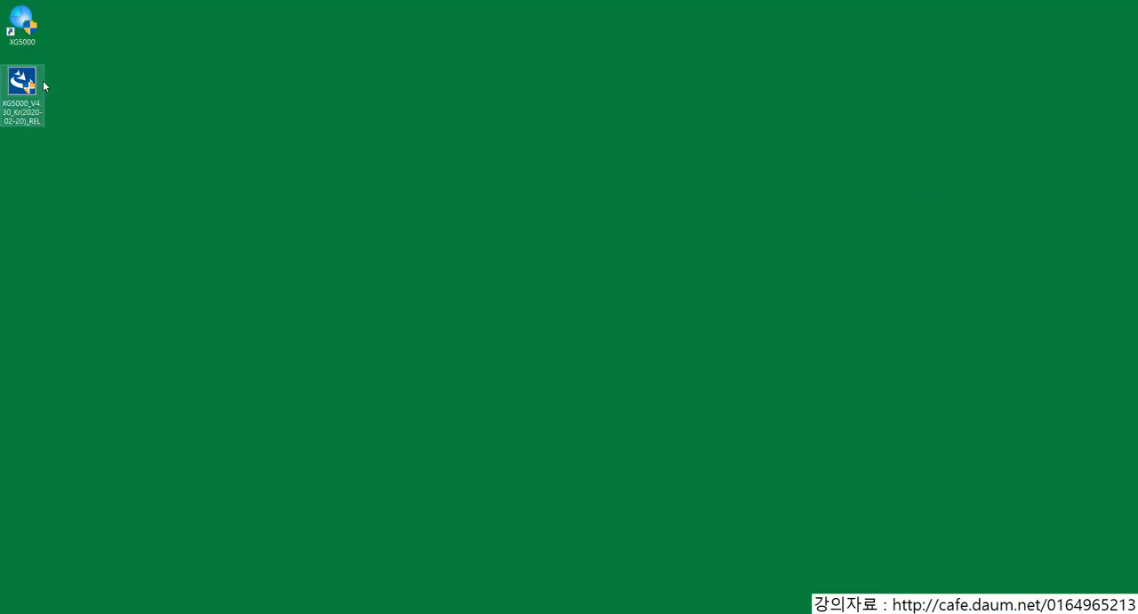
Step: Launch the XG5000_V4.30_Kr(2020-02-20)_REL installer from the desktop and dismiss the 한글과컴퓨터 update notification
click(26, 100)
double_click(24, 89)
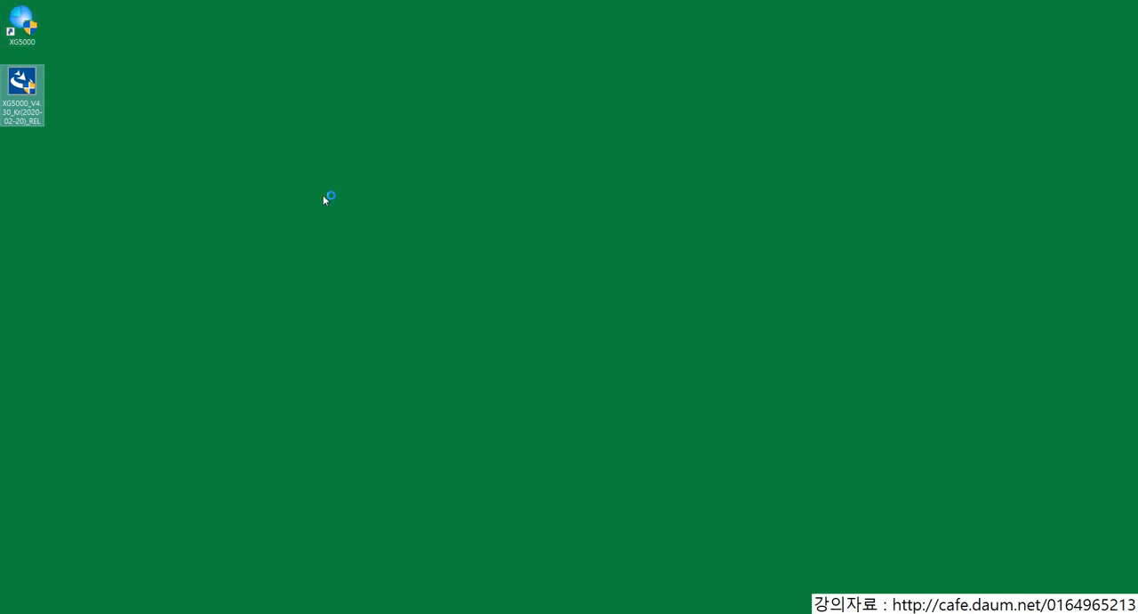
click(537, 387)
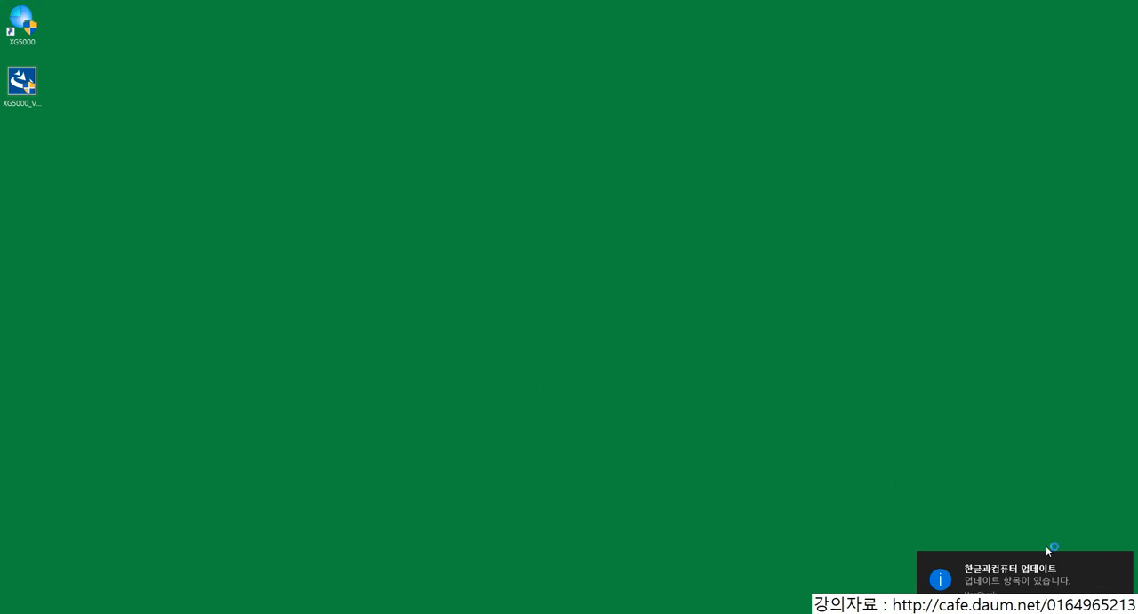
click(1123, 560)
click(349, 257)
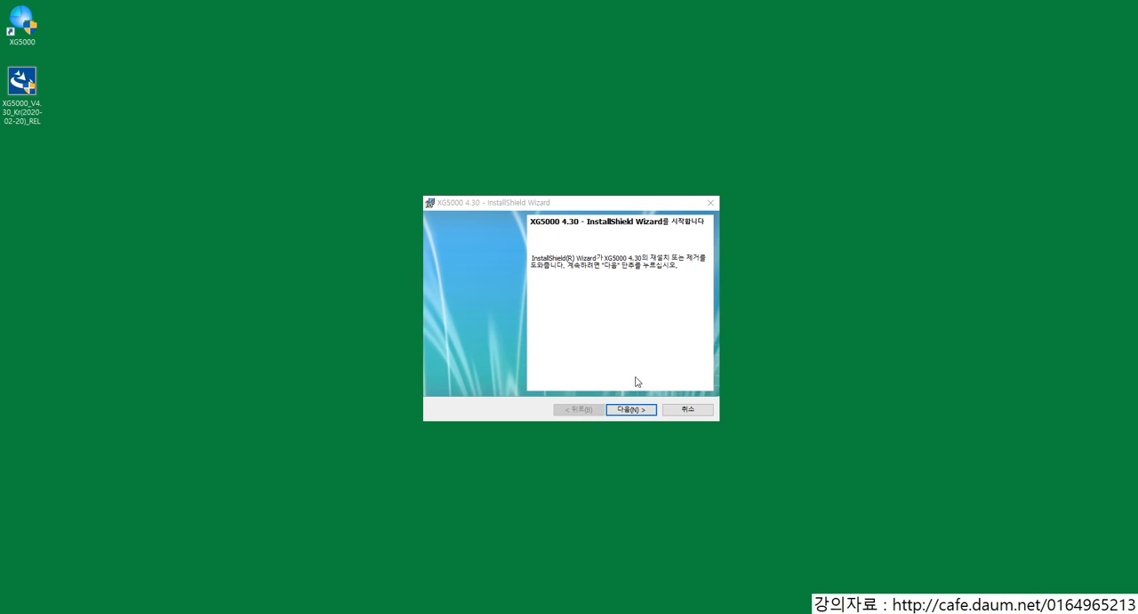
Step: Run the XG5000 4.30 installation wizard with the 재설치 option through to the end
click(633, 409)
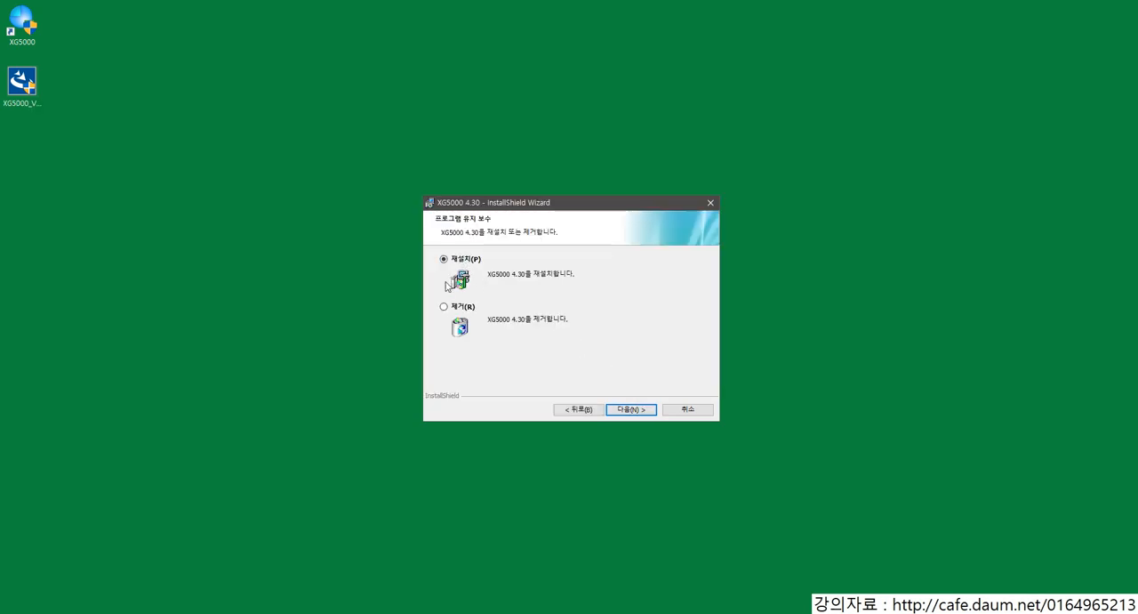
click(634, 410)
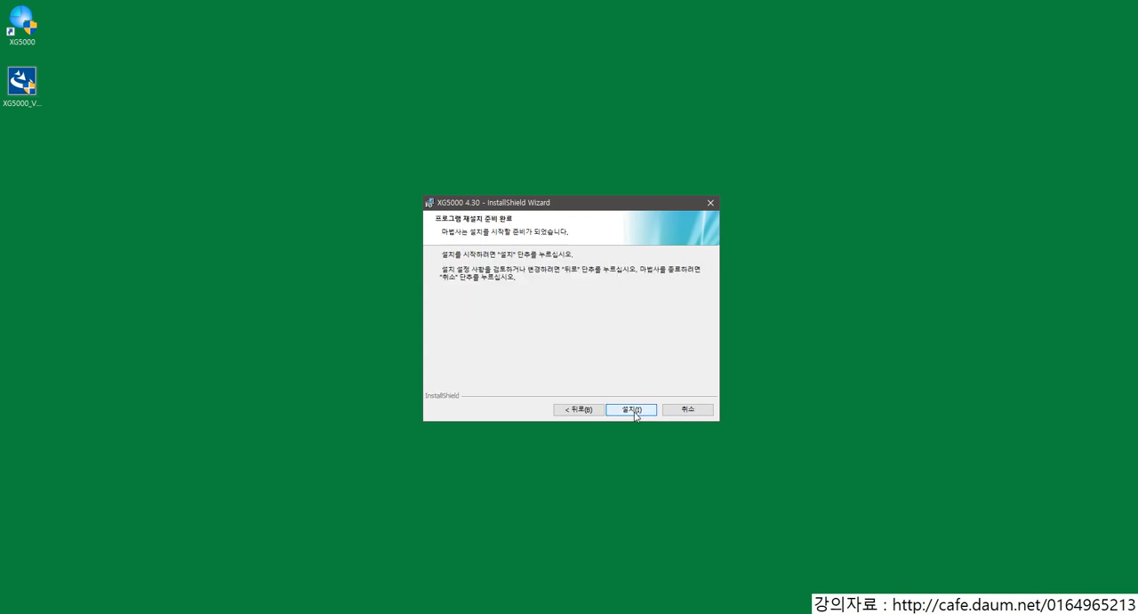
click(634, 412)
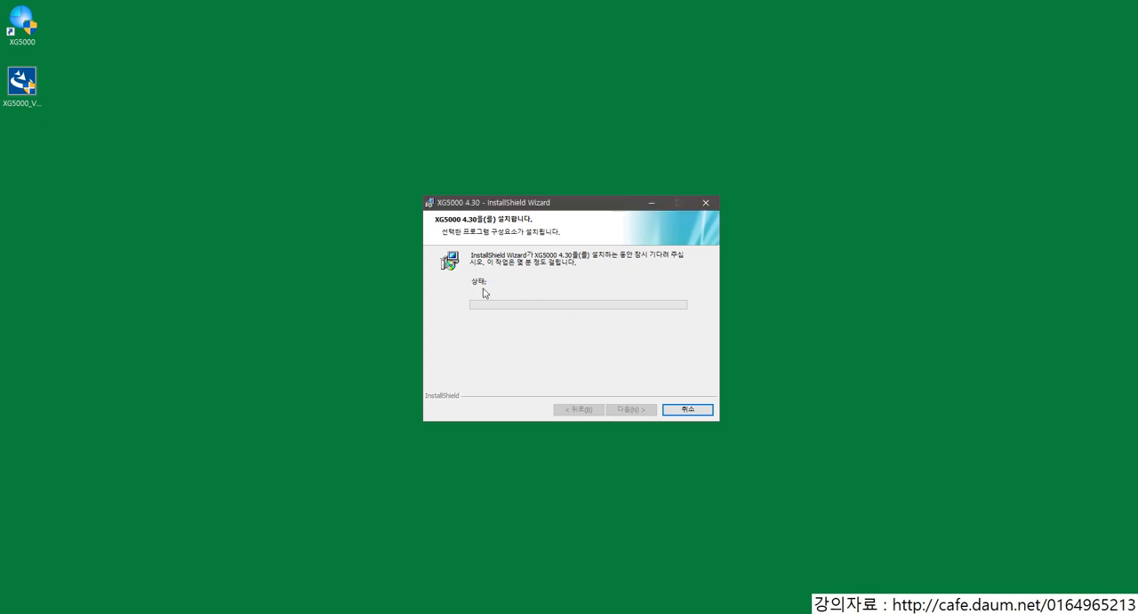
click(625, 406)
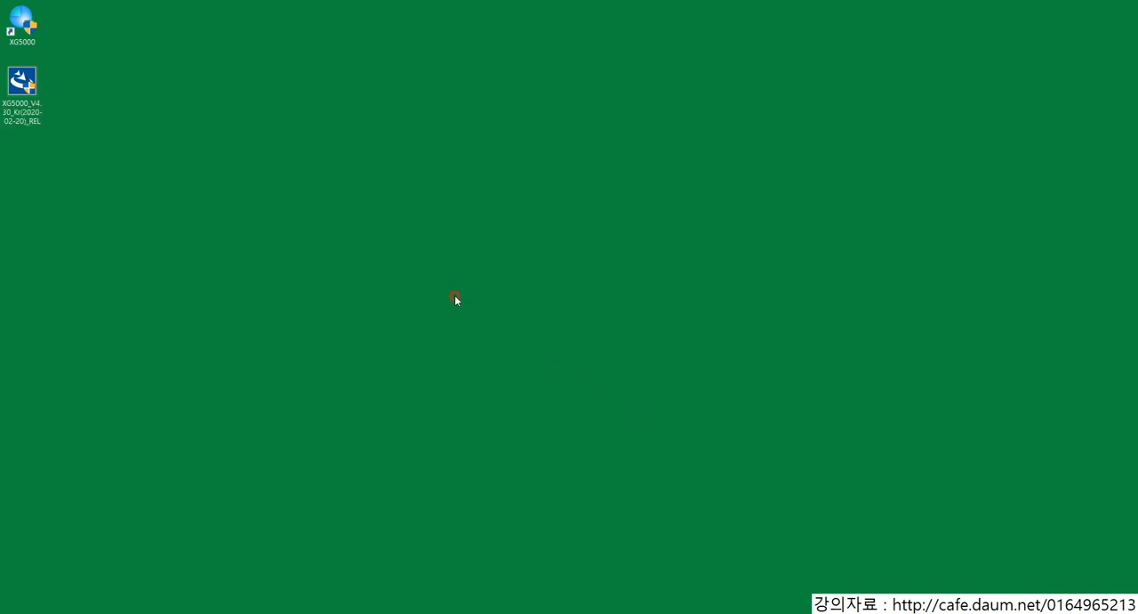
Step: Launch XG5000 from its desktop shortcut
double_click(22, 23)
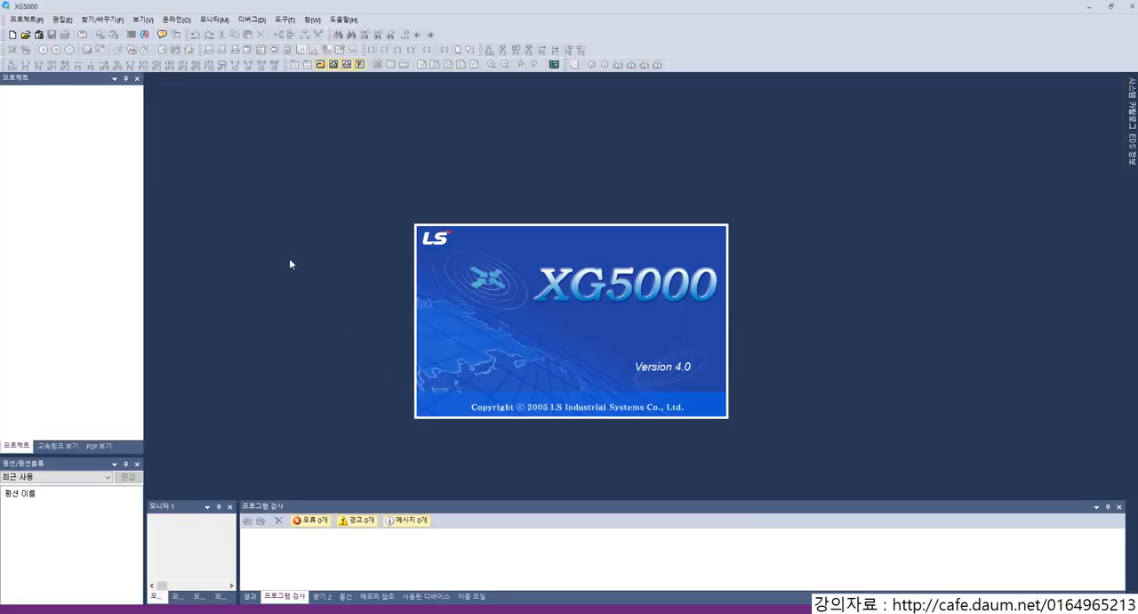
mouse_move(9, 83)
mouse_down()
mouse_move(127, 305)
mouse_move(123, 359)
mouse_up()
mouse_move(164, 499)
mouse_down()
mouse_move(460, 569)
mouse_move(735, 592)
mouse_up()
key(Escape)
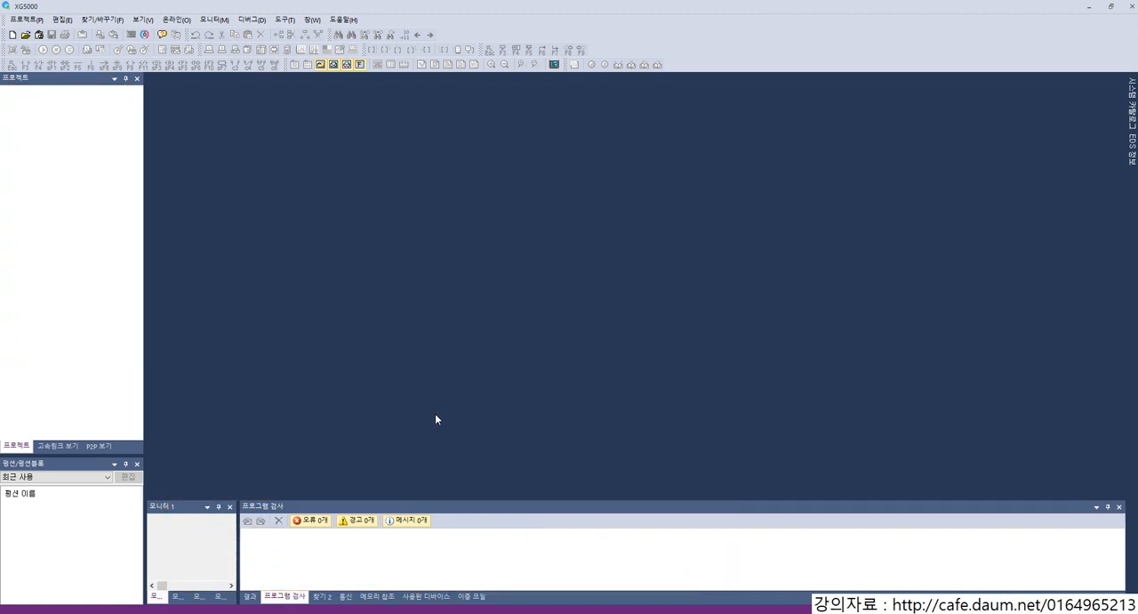
Step: Start a new project named day01_1 in the D:\PLC\xg5000 location
click(26, 18)
click(40, 34)
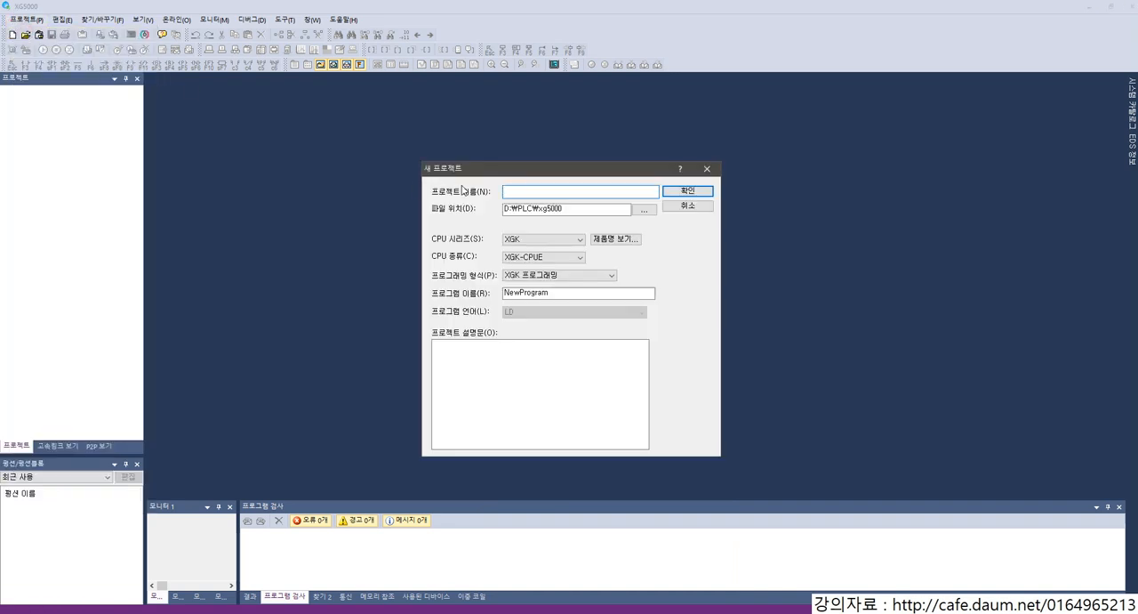
double_click(579, 206)
drag(495, 195, 580, 230)
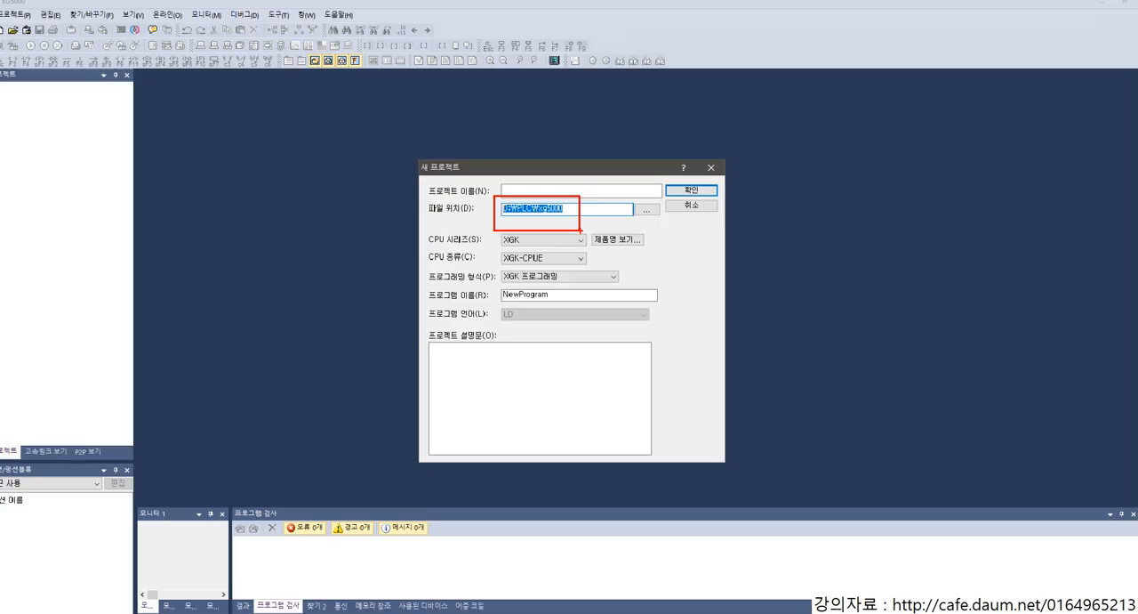
click(607, 203)
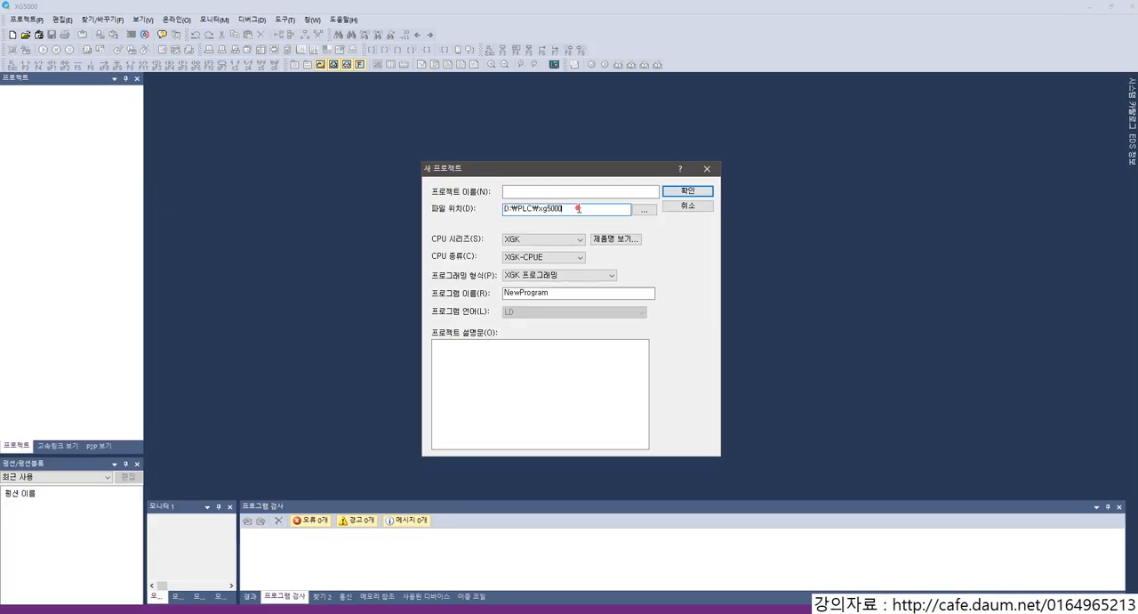
drag(569, 208, 505, 208)
click(512, 193)
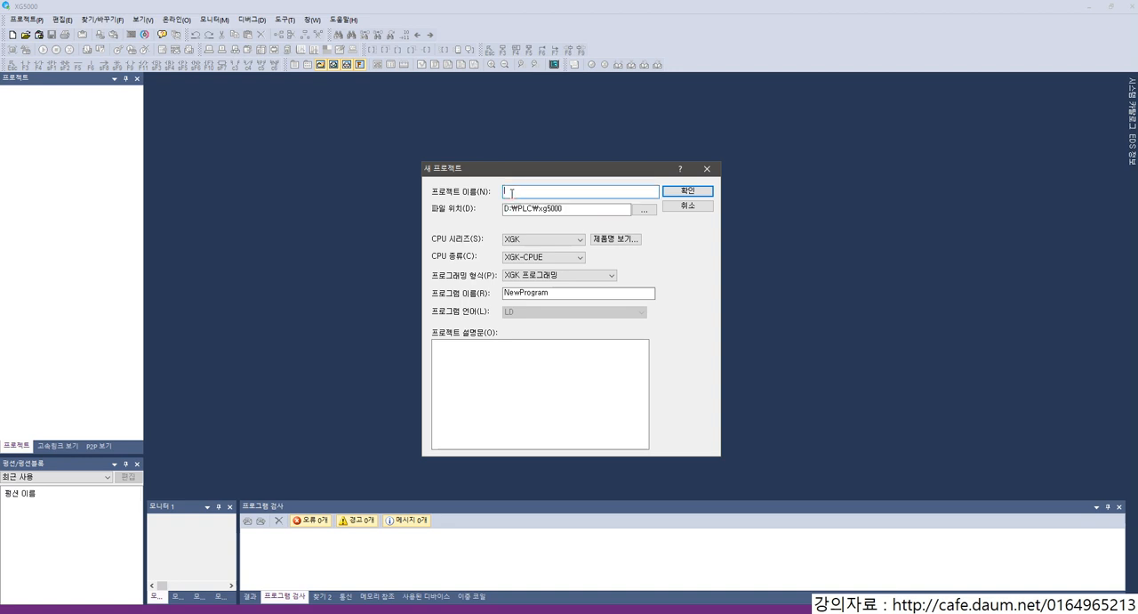
text(day01_1)
Step: Review the CPU series and CPU type options for the new project, keeping XGK as the series
click(546, 240)
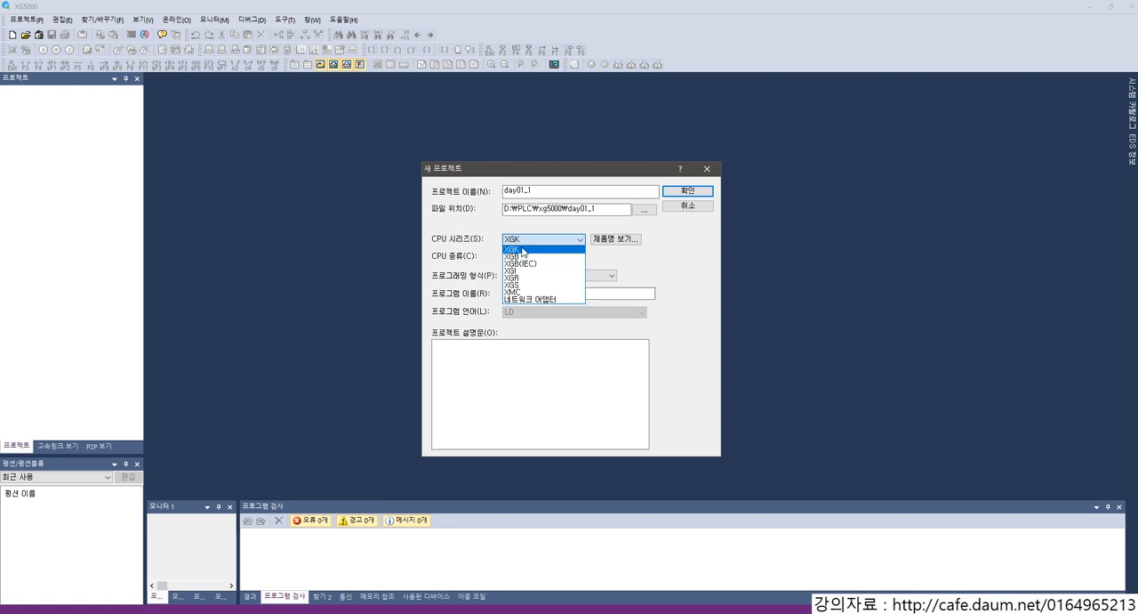
click(518, 238)
click(538, 257)
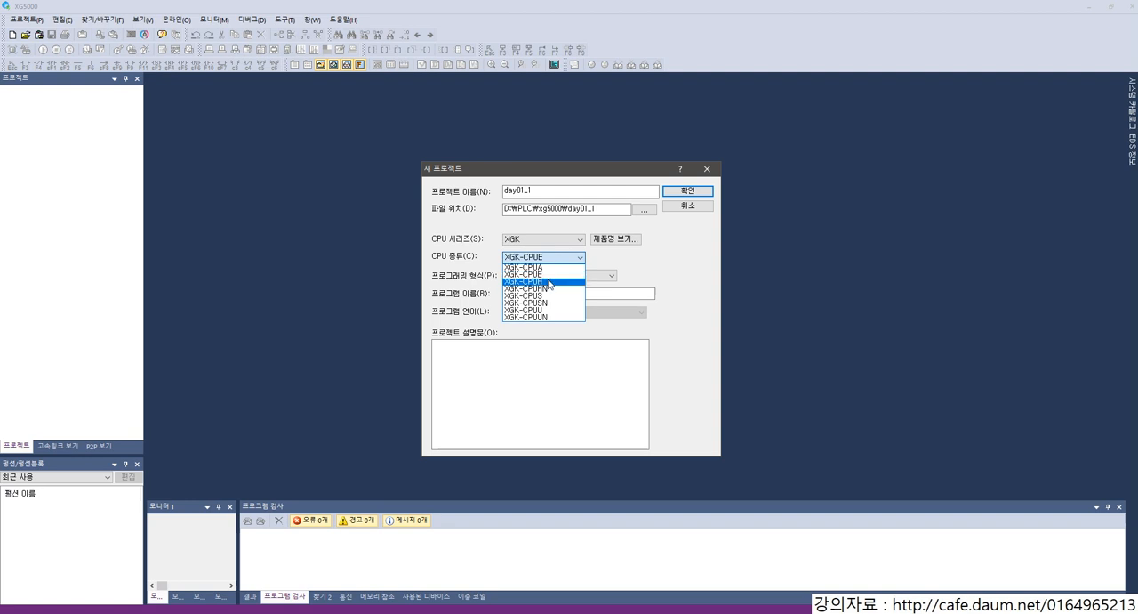
click(640, 287)
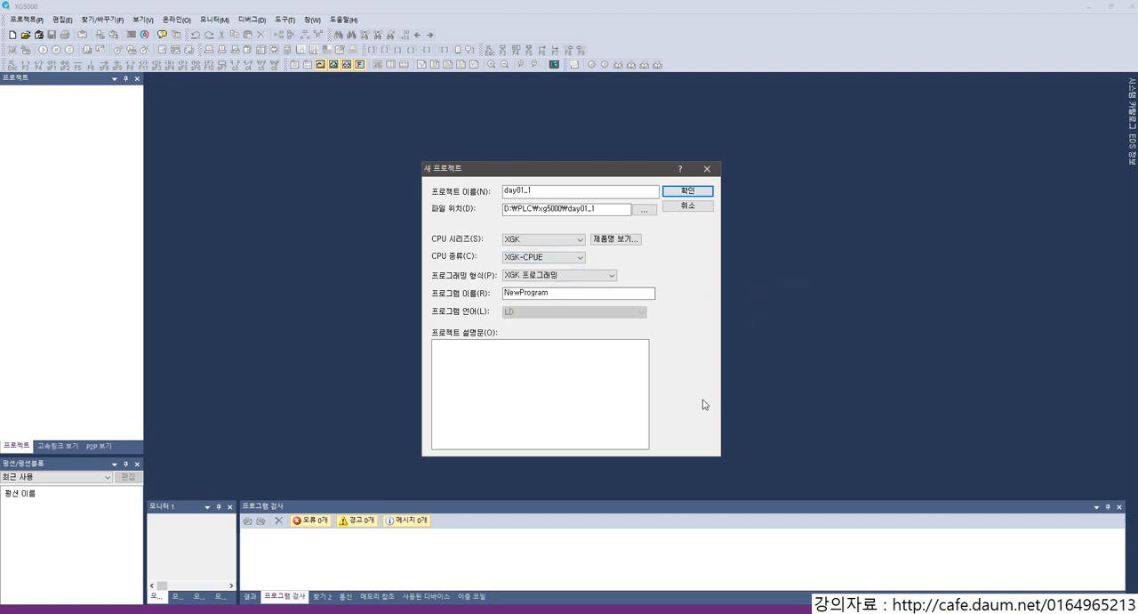
Step: Switch to the PLC textbook PDF in Adobe Acrobat Reader and examine the XGK CPU specifications by performance group on page 5
drag(1137, 200, 536, 93)
double_click(536, 93)
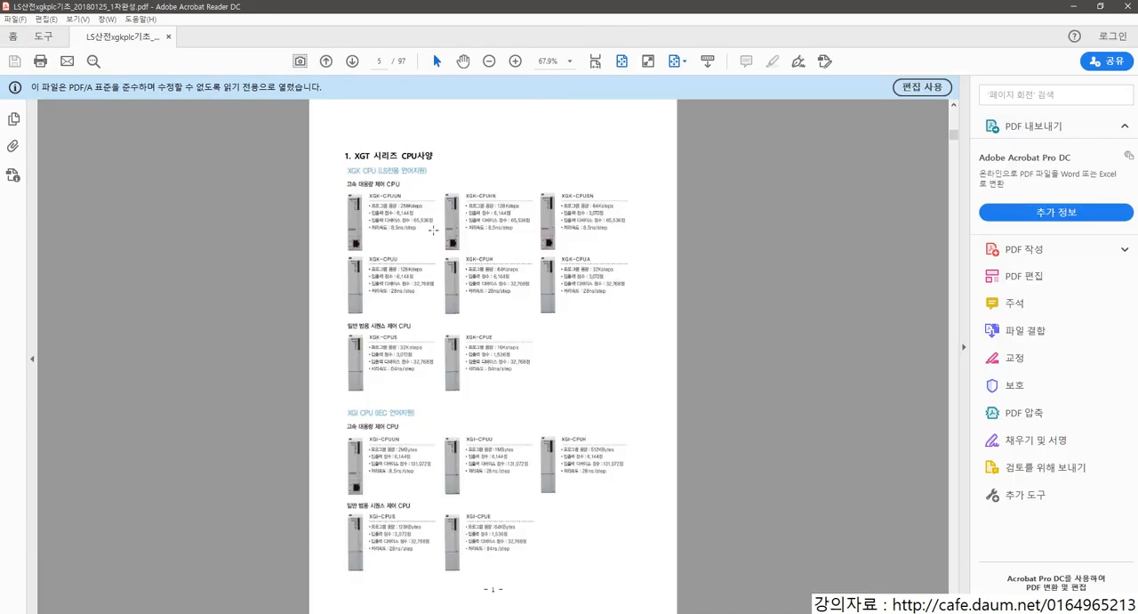
scroll(434, 230, up, 4)
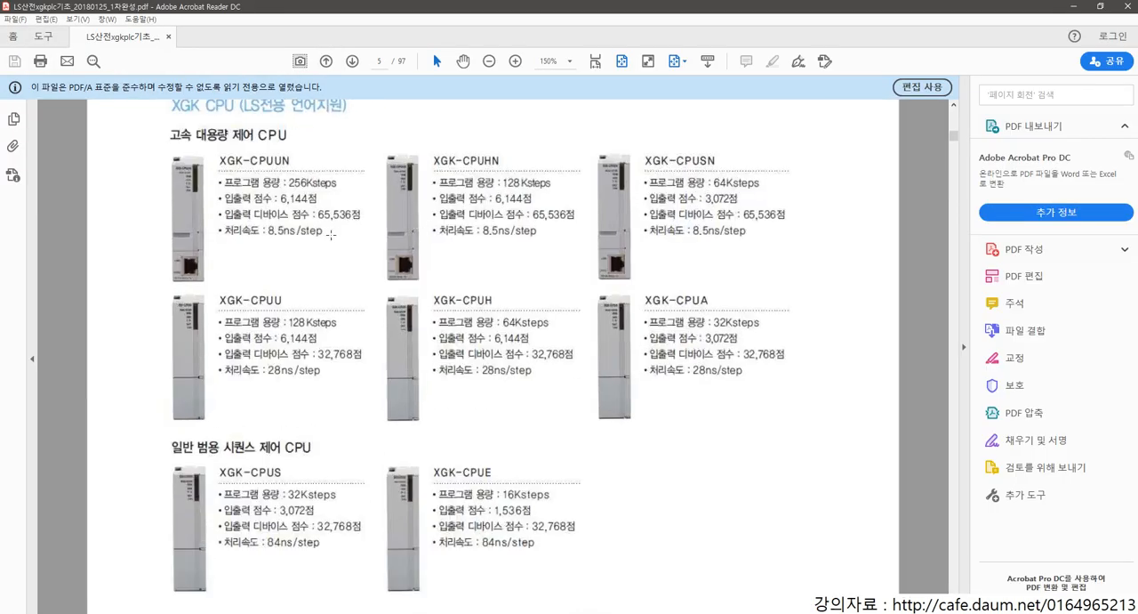
mouse_move(231, 148)
mouse_down()
mouse_move(307, 233)
mouse_move(306, 183)
mouse_move(350, 189)
mouse_up()
key(Escape)
drag(286, 154, 310, 130)
drag(475, 219, 541, 241)
key(ctrl+z)
drag(261, 526, 547, 561)
drag(220, 220, 744, 243)
key(e)
mouse_move(170, 148)
mouse_down()
mouse_move(386, 270)
mouse_move(811, 283)
mouse_up()
key(ctrl+Escape)
key(Escape)
mouse_move(158, 290)
mouse_down()
mouse_move(256, 355)
mouse_move(674, 438)
mouse_move(765, 421)
mouse_up()
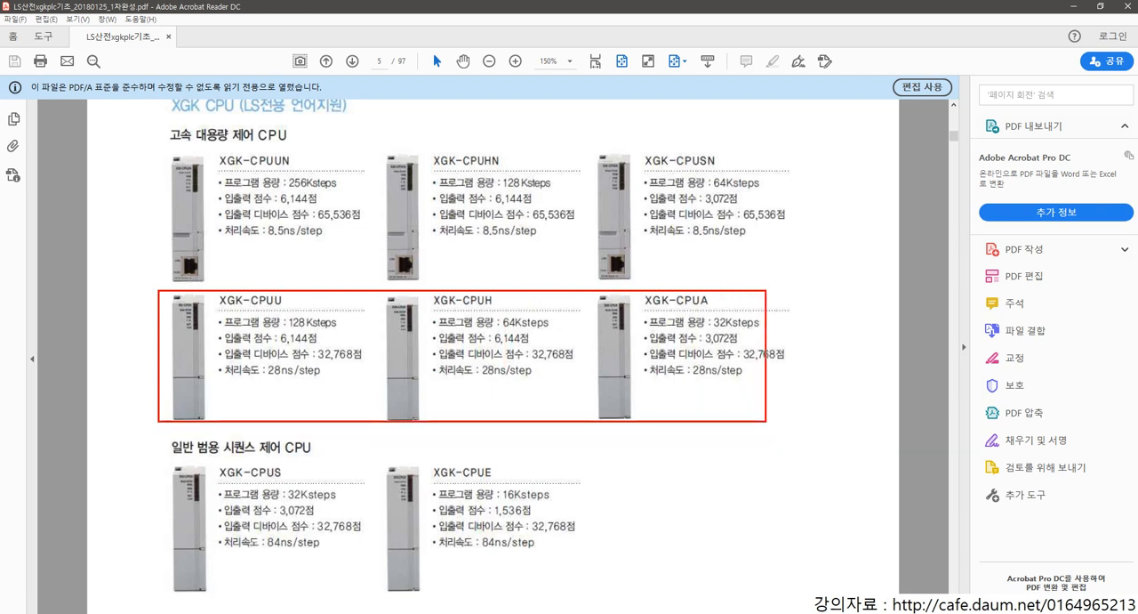
key(Escape)
mouse_move(160, 433)
mouse_down()
mouse_move(348, 562)
mouse_move(628, 594)
mouse_up()
key(Escape)
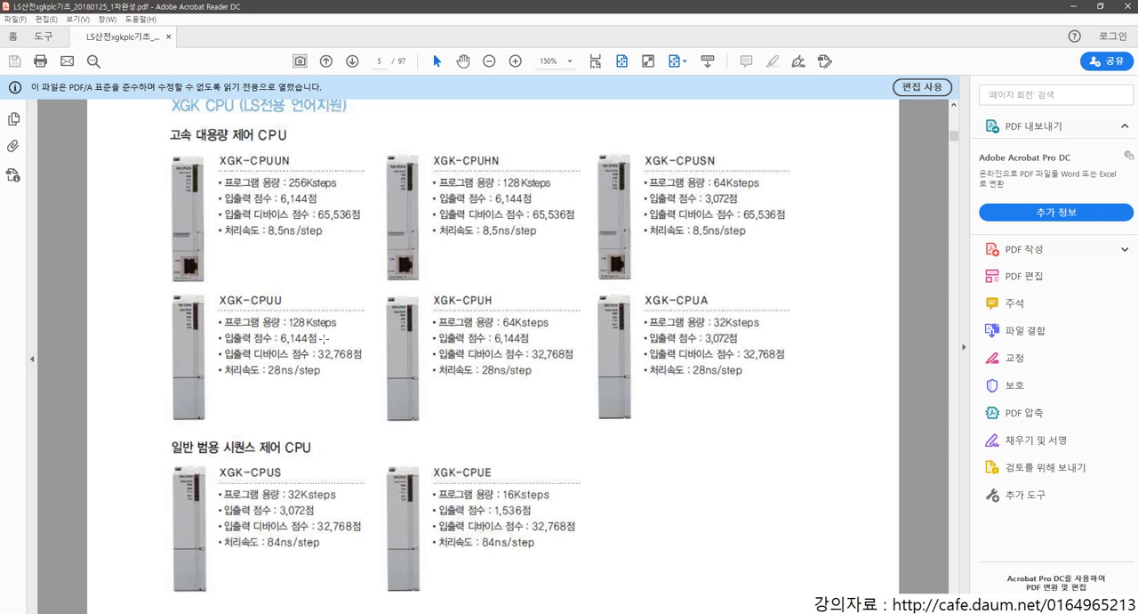
scroll(324, 338, up, 1)
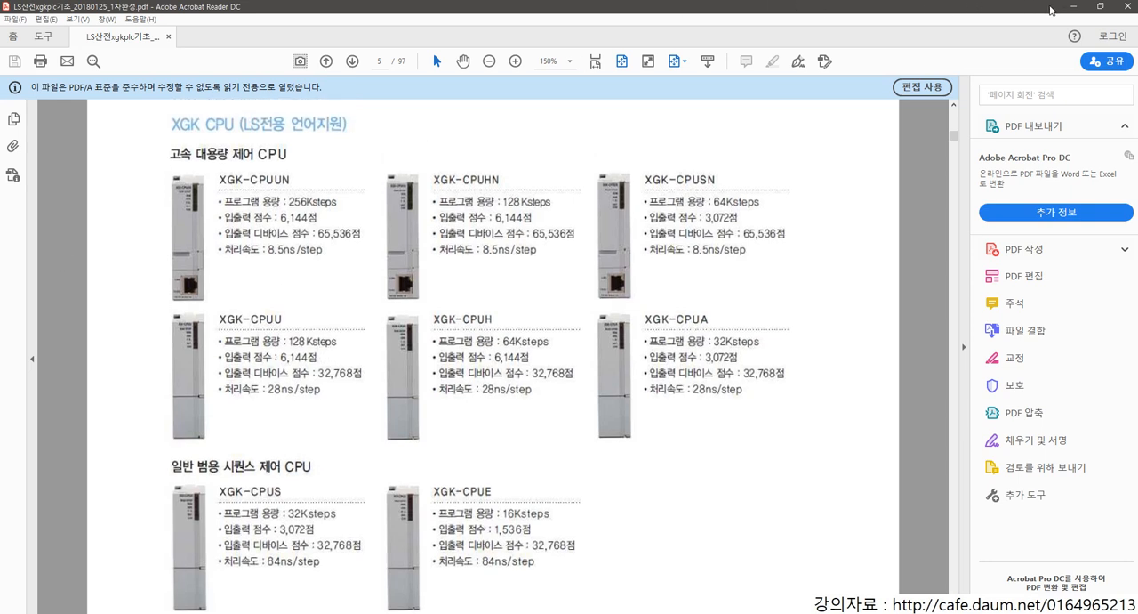
click(1070, 7)
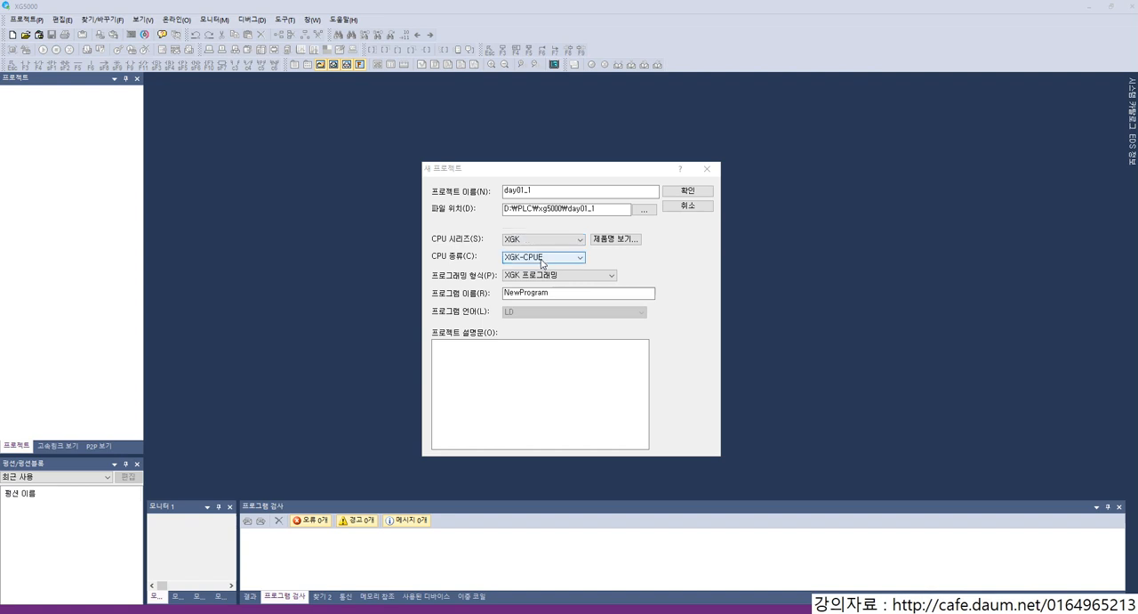
Step: Return to the PDF in Acrobat Reader and compare the XGK-CPUS and XGK-CPUU specifications
key(alt+Tab)
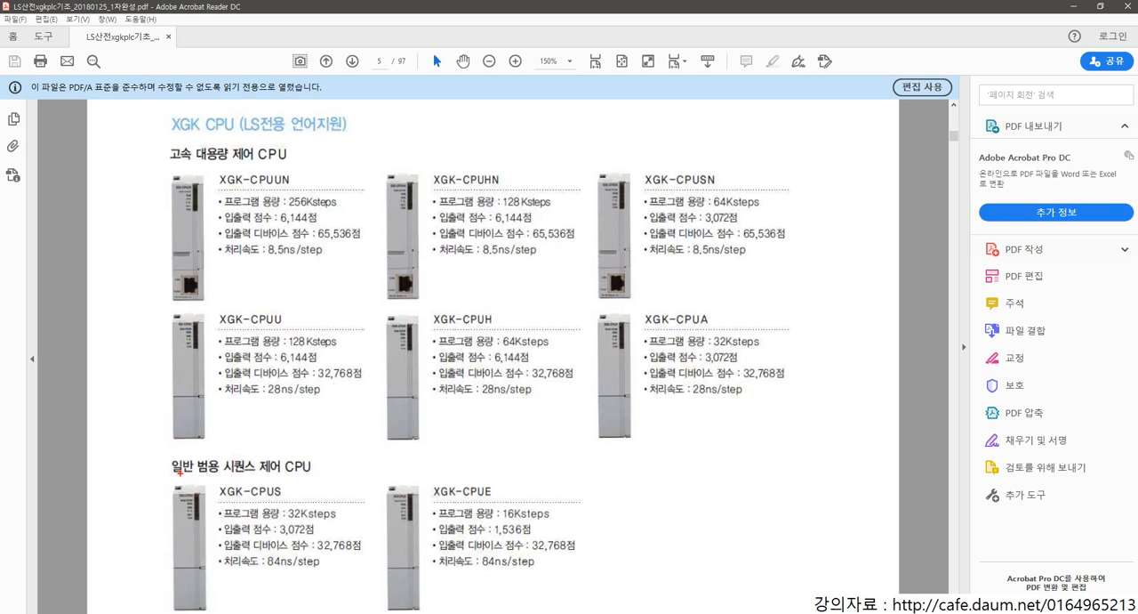
key(super)
key(Escape)
drag(210, 483, 374, 575)
key(Escape)
drag(195, 305, 354, 410)
key(Escape)
key(alt+Tab)
key(alt+Tab)
key(alt+Tab)
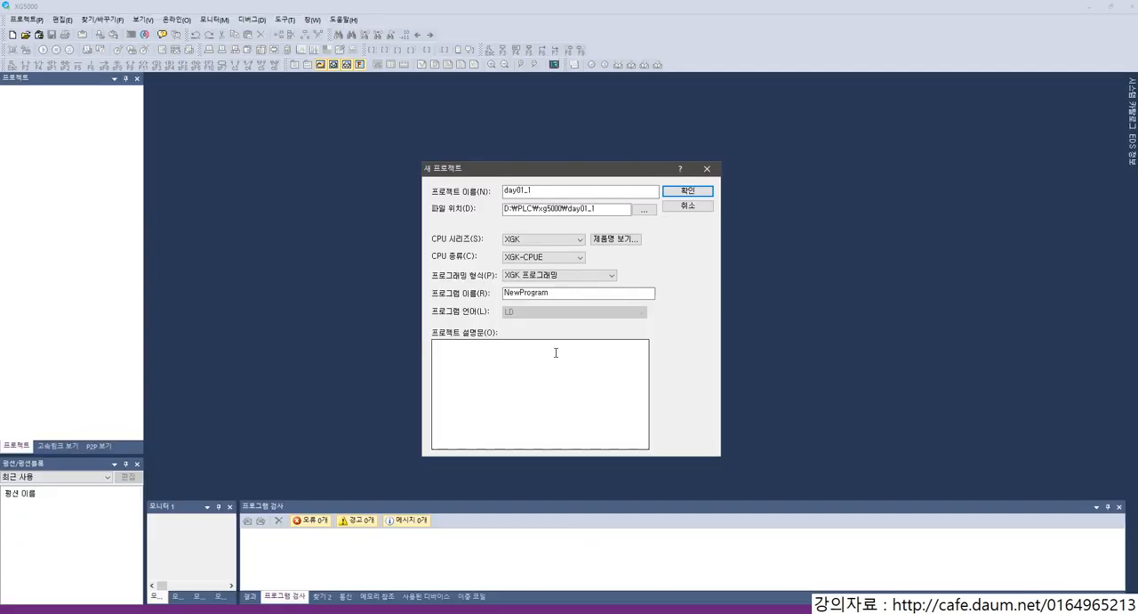
Step: Set the CPU type to XGK-CPUU, keep XGK 프로그래밍 as the programming format, and create the project
click(552, 258)
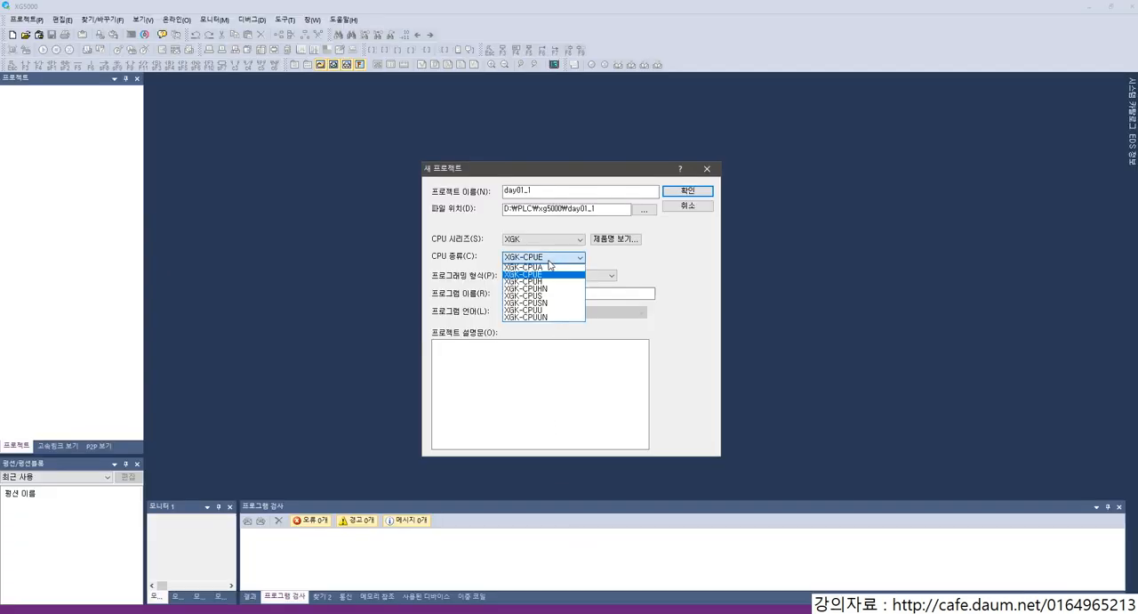
click(548, 309)
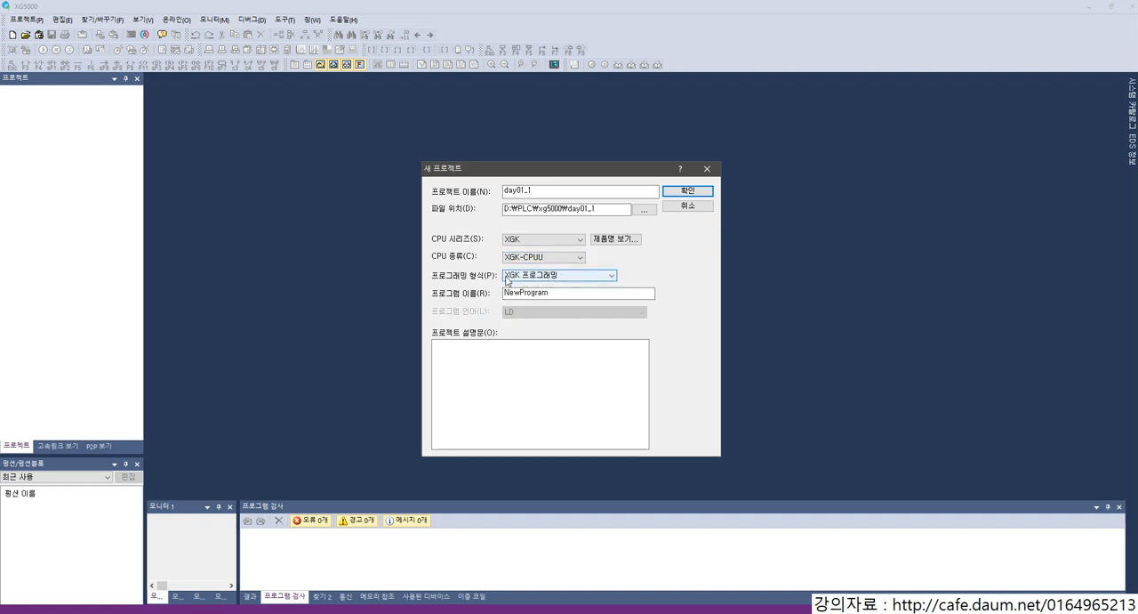
click(544, 278)
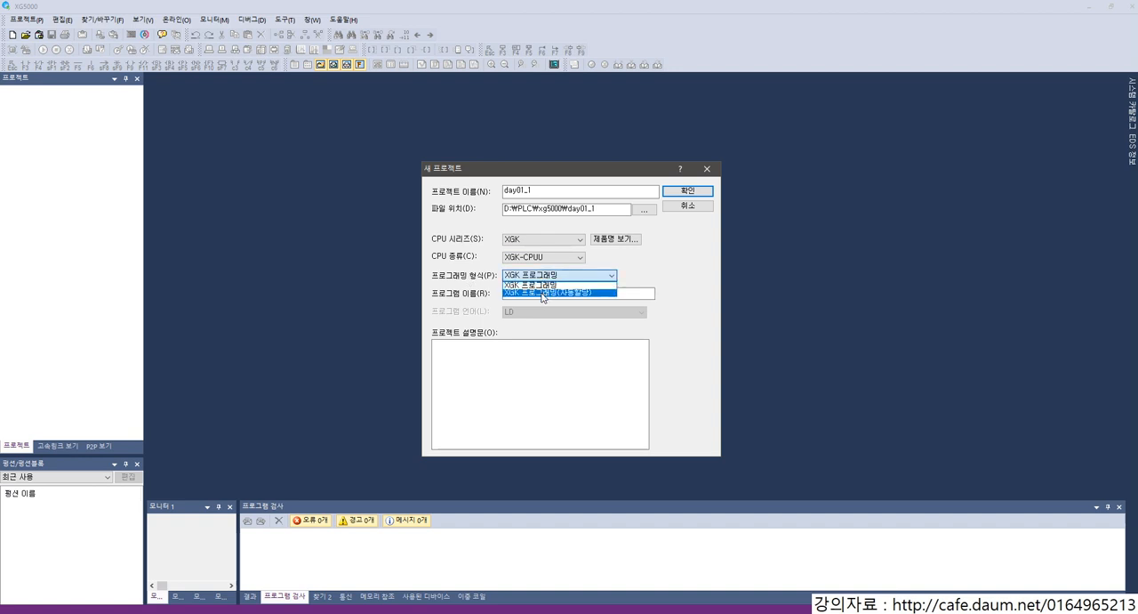
click(545, 284)
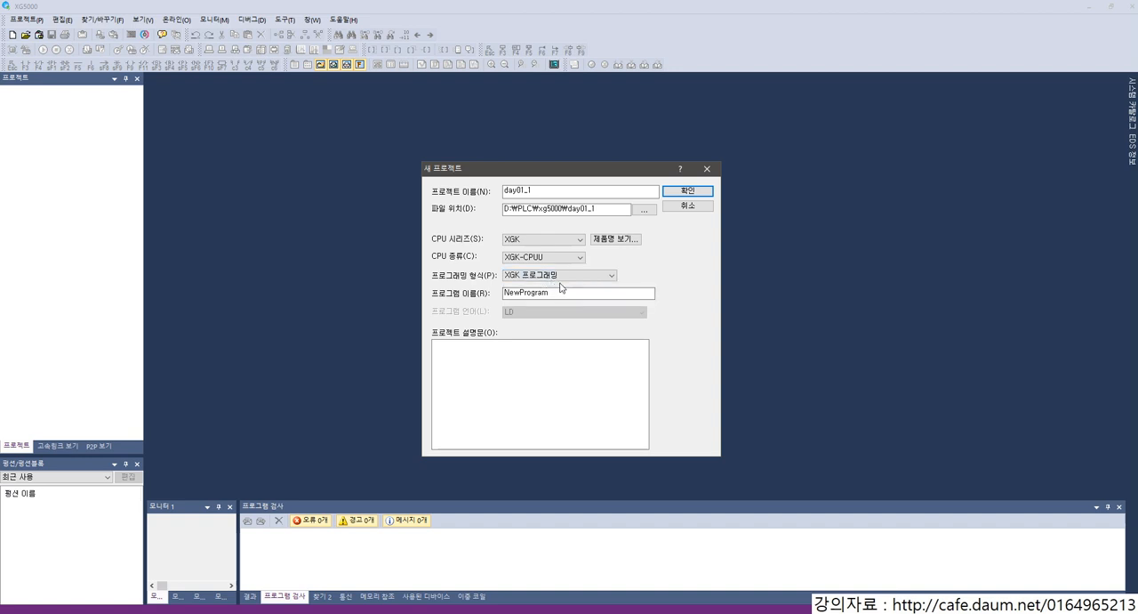
click(674, 192)
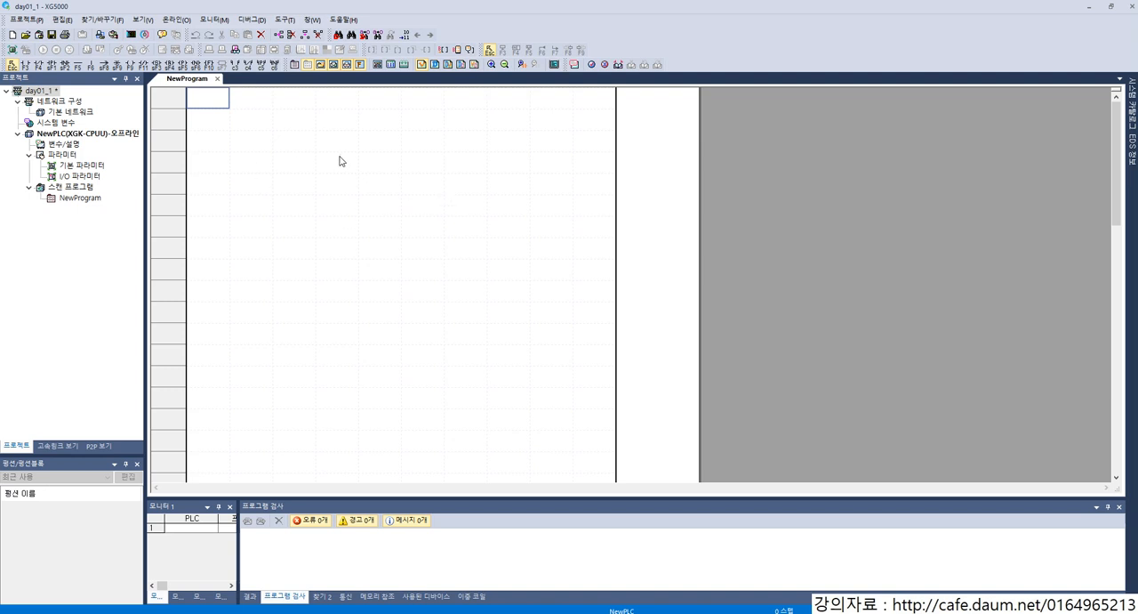
Step: Open the project's I/O 파라미터 and look over the module slots on the base
double_click(80, 176)
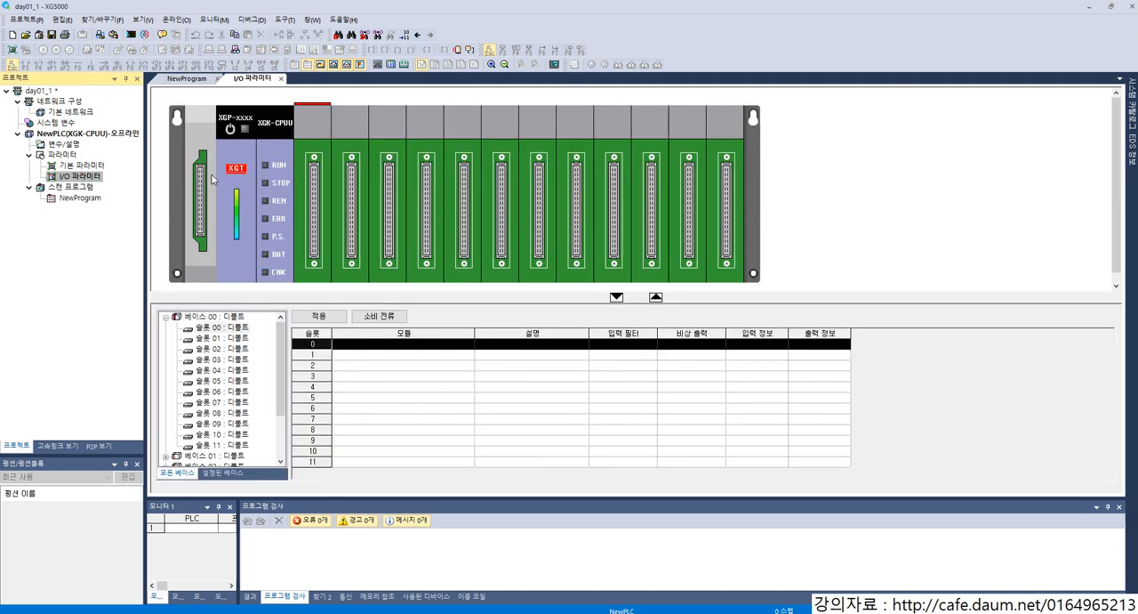
key(ctrl+2)
mouse_move(301, 122)
mouse_down()
mouse_move(443, 241)
mouse_move(730, 275)
mouse_up()
key(Escape)
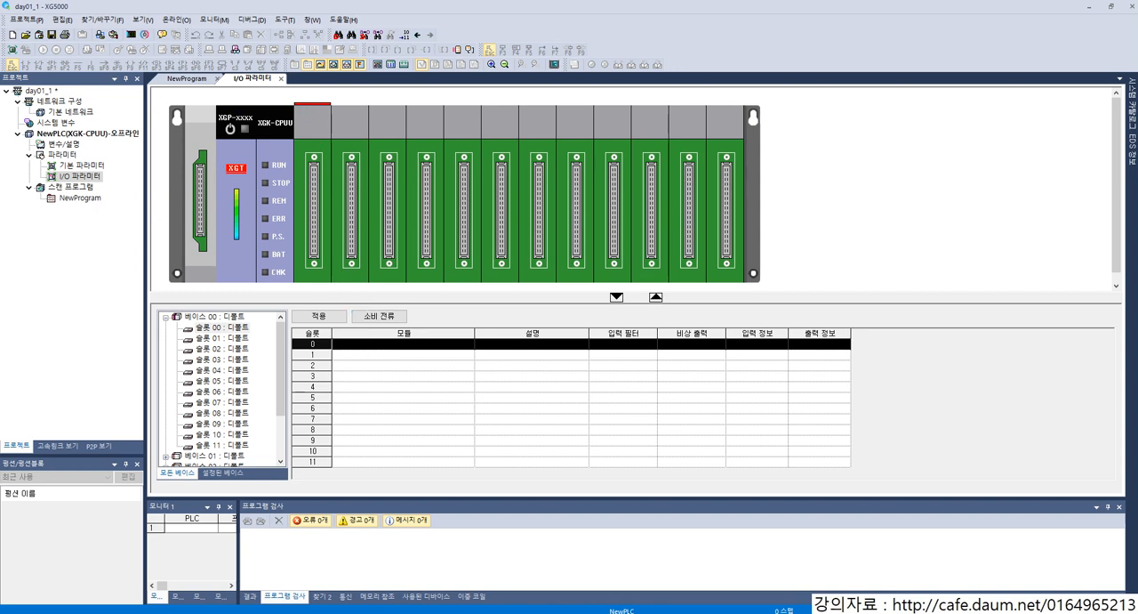
drag(467, 112, 542, 86)
mouse_move(305, 140)
mouse_down()
mouse_move(310, 245)
mouse_move(326, 278)
mouse_up()
key(Escape)
Step: Assign the digital input module XGI-D22A/B (DC 24V, 16점) to slot 0 of base 00
click(370, 343)
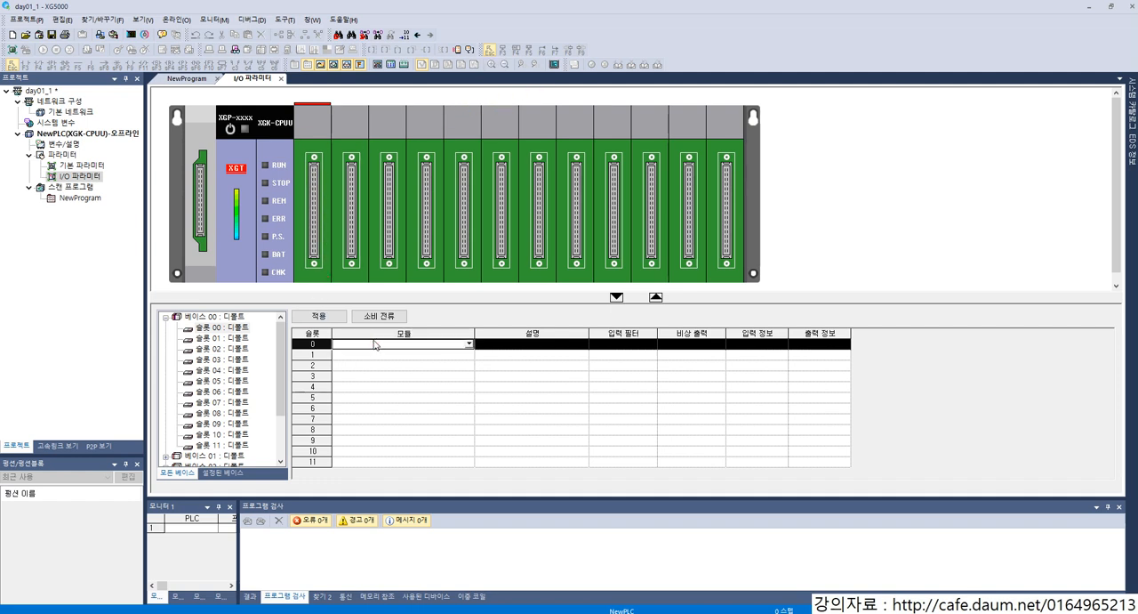
click(469, 343)
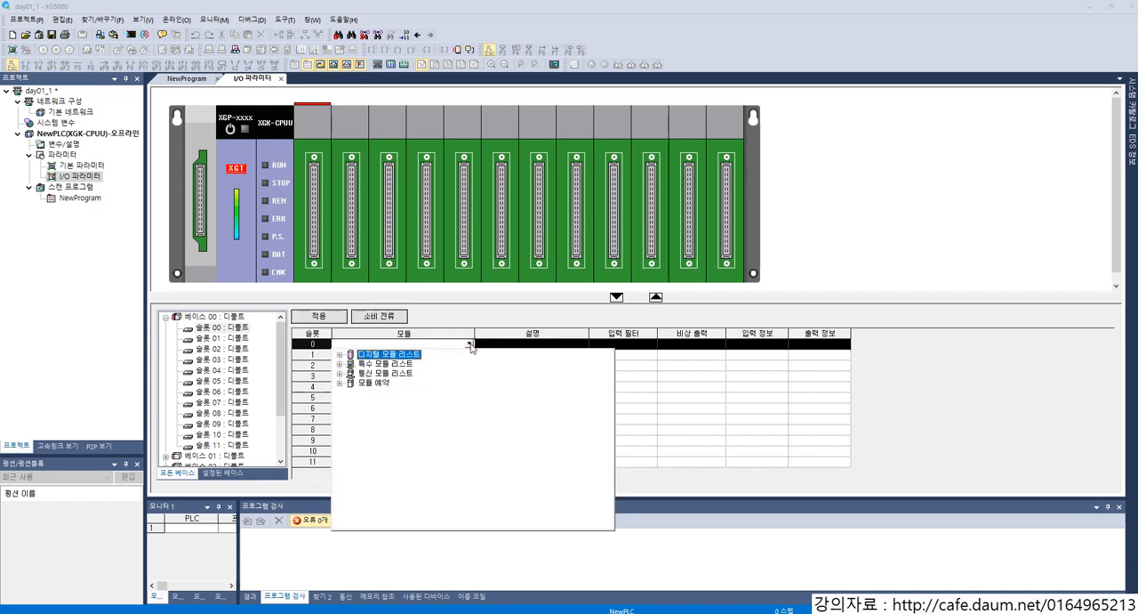
double_click(391, 355)
double_click(389, 363)
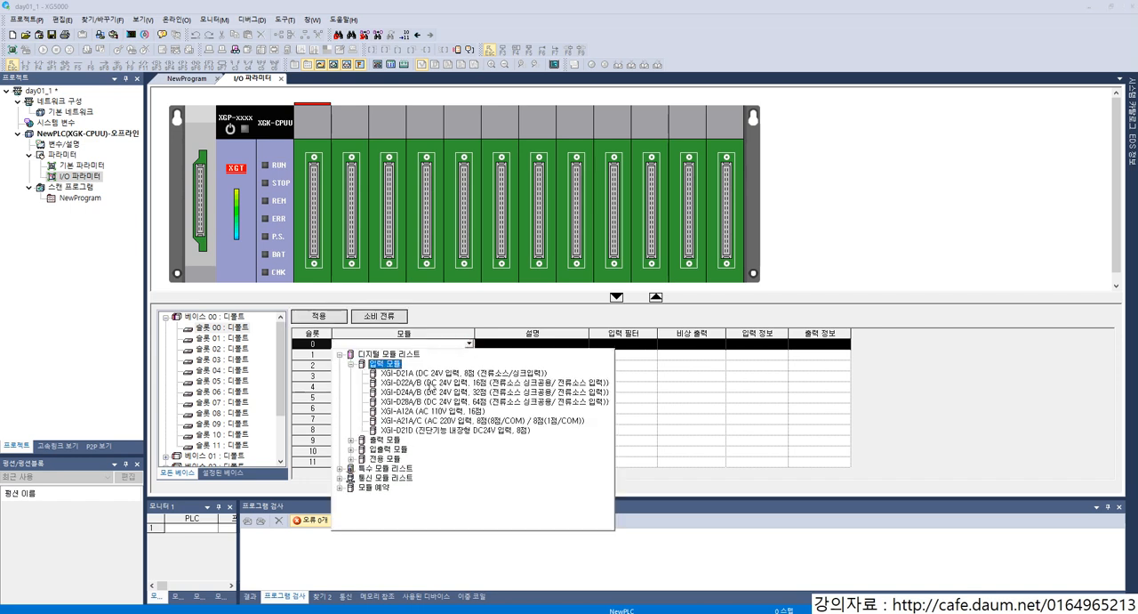
double_click(434, 382)
Step: Assign the digital input module XGI-D22A/B (DC 24V, 16점) to slot 1 of base 00
click(378, 353)
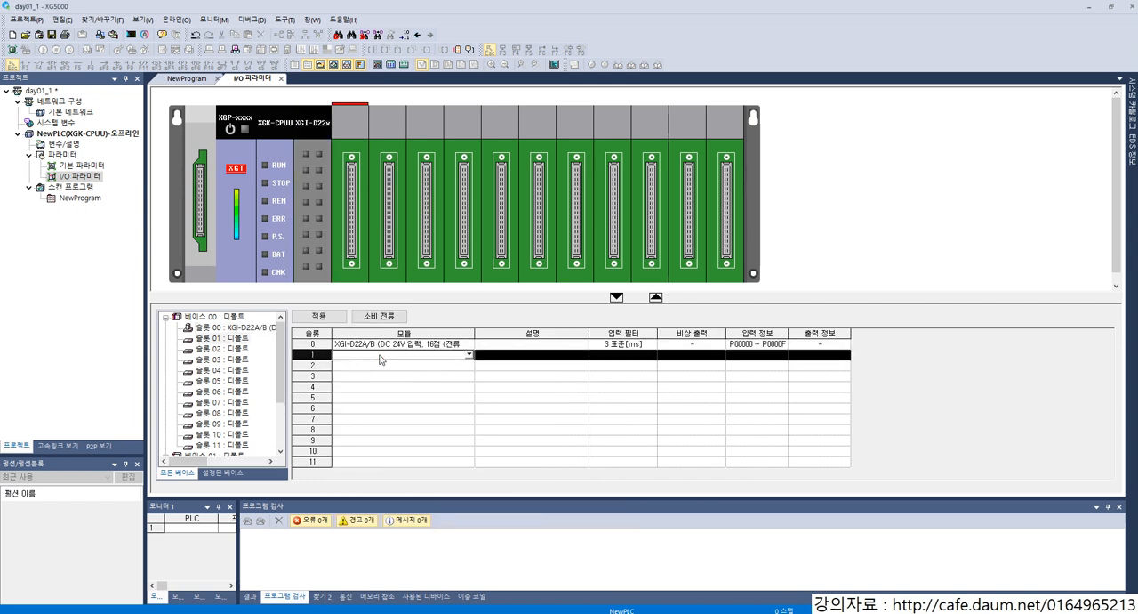
click(468, 354)
double_click(401, 364)
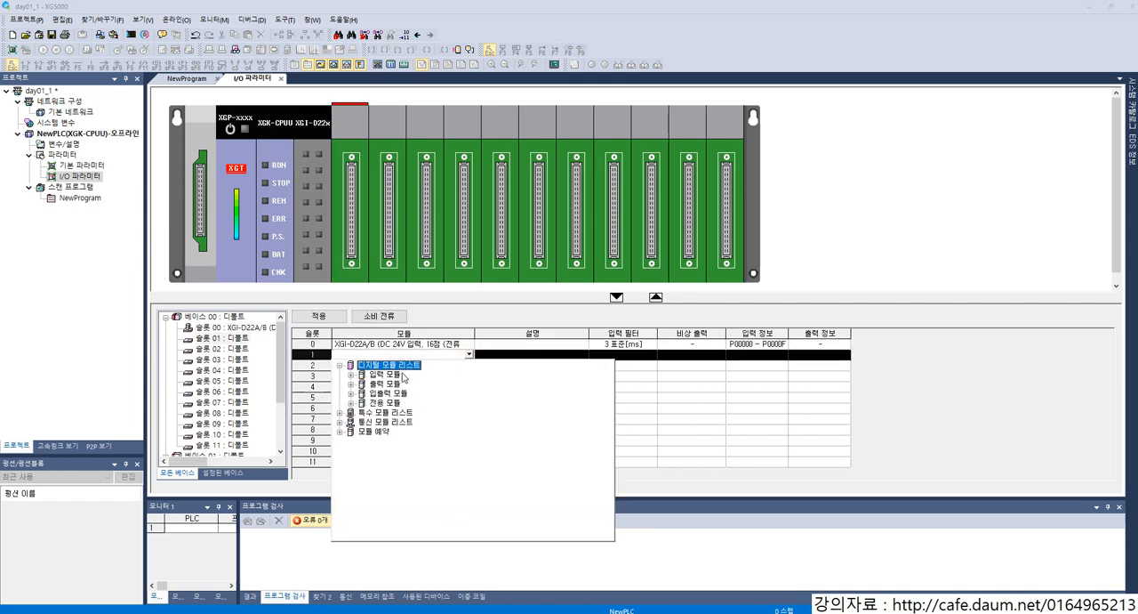
double_click(391, 375)
double_click(420, 393)
click(378, 365)
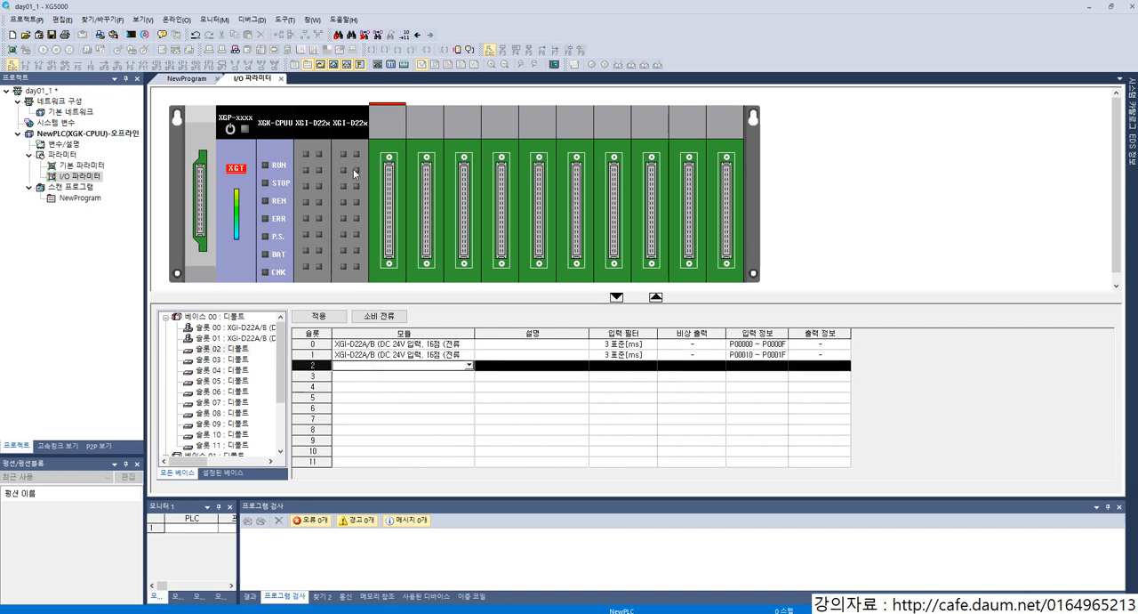
Step: Assign the relay output module XGQ-RY2A/B (릴레이 출력, 16점) to slot 2 of base 00
click(469, 365)
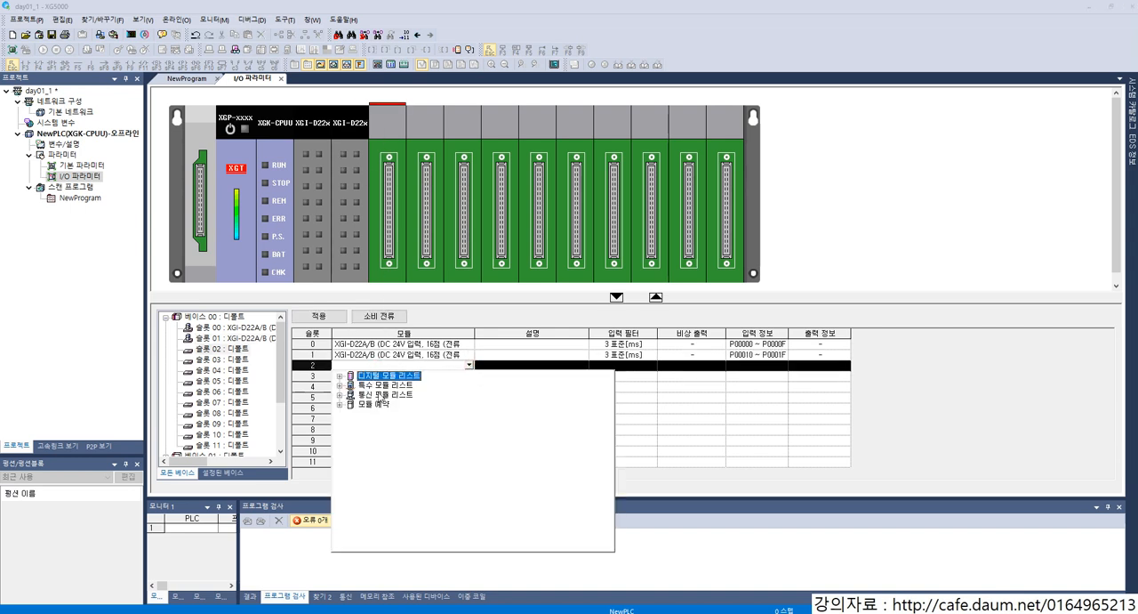
double_click(384, 376)
double_click(385, 395)
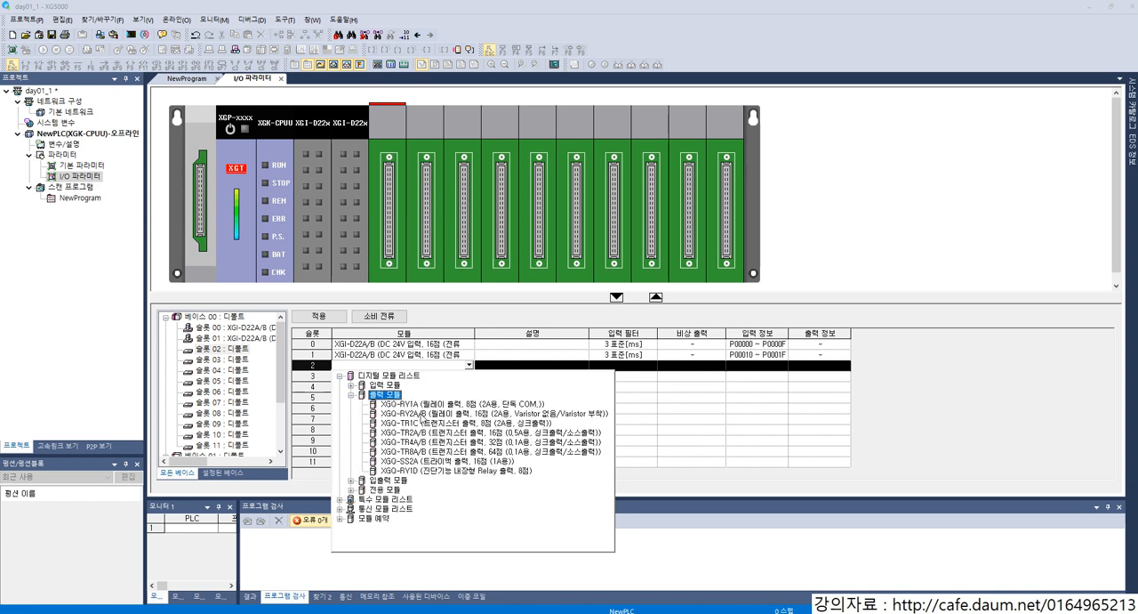
double_click(418, 413)
Step: Assign the relay output module XGQ-RY2A/B (릴레이 출력, 16점) to slot 3 of base 00
click(405, 377)
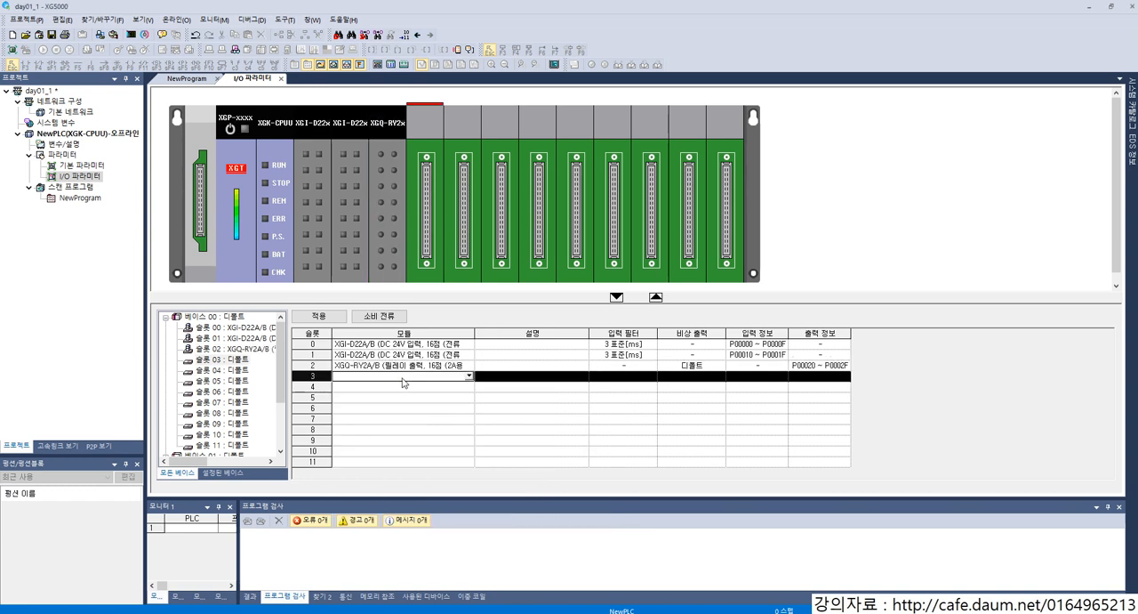
click(466, 376)
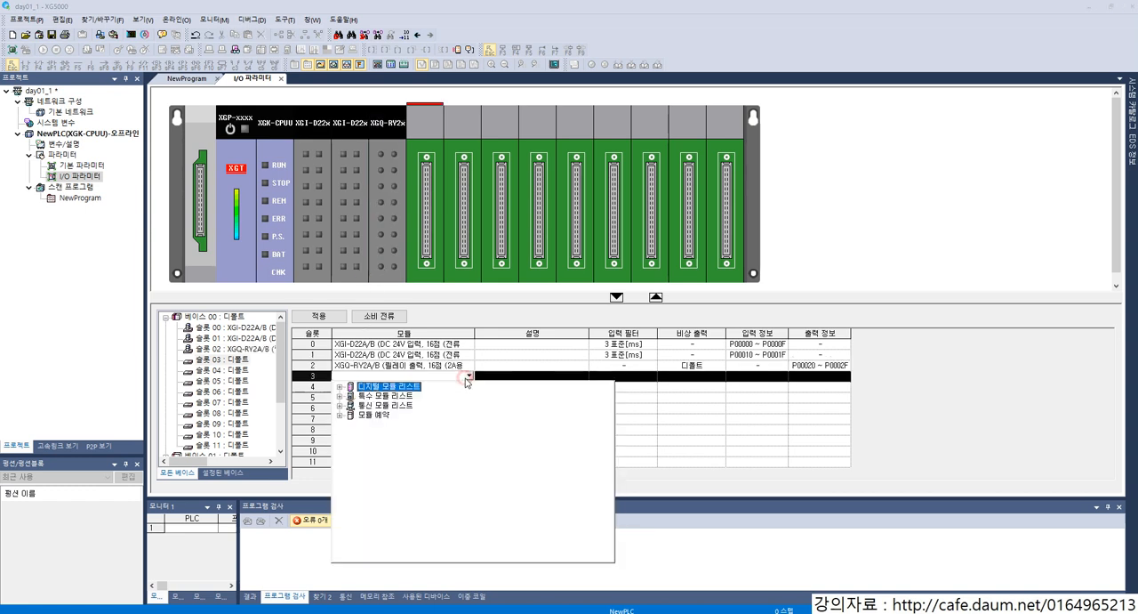
double_click(386, 387)
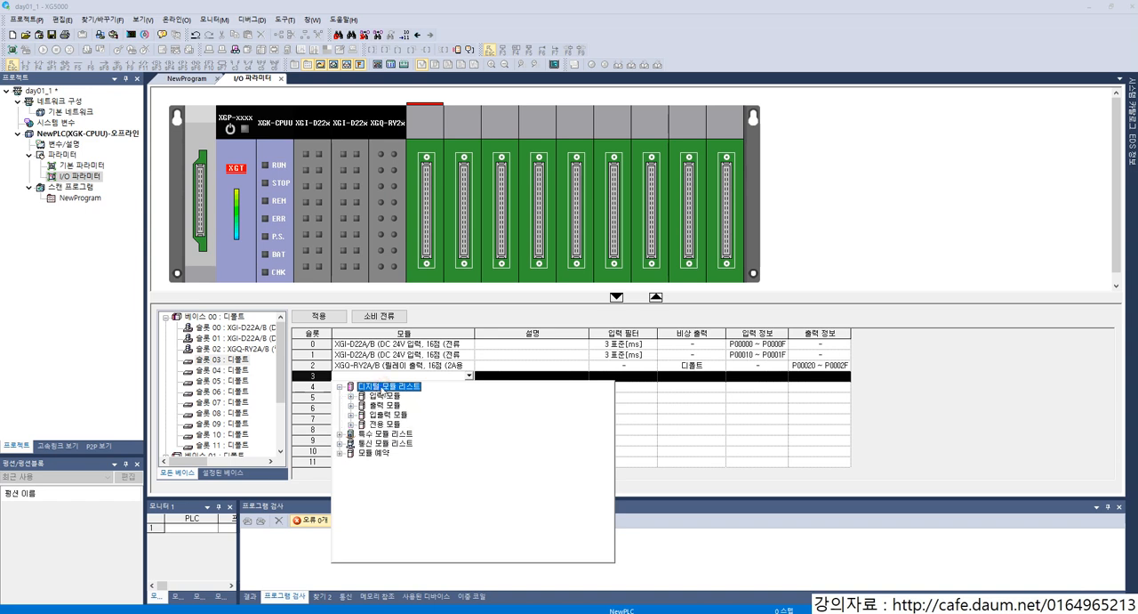
double_click(389, 405)
double_click(433, 425)
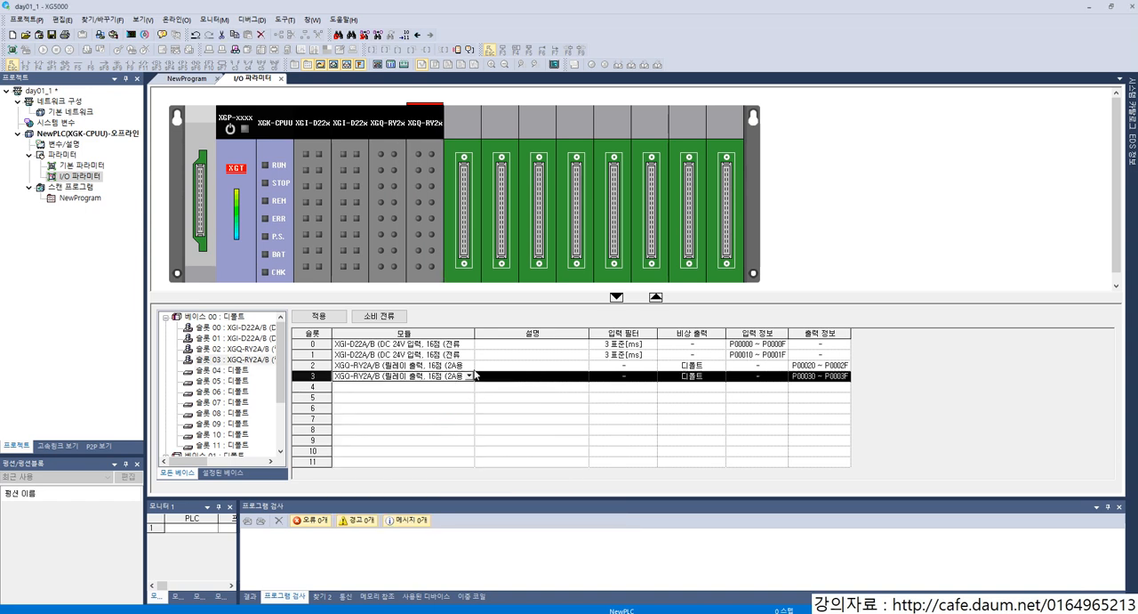
click(501, 399)
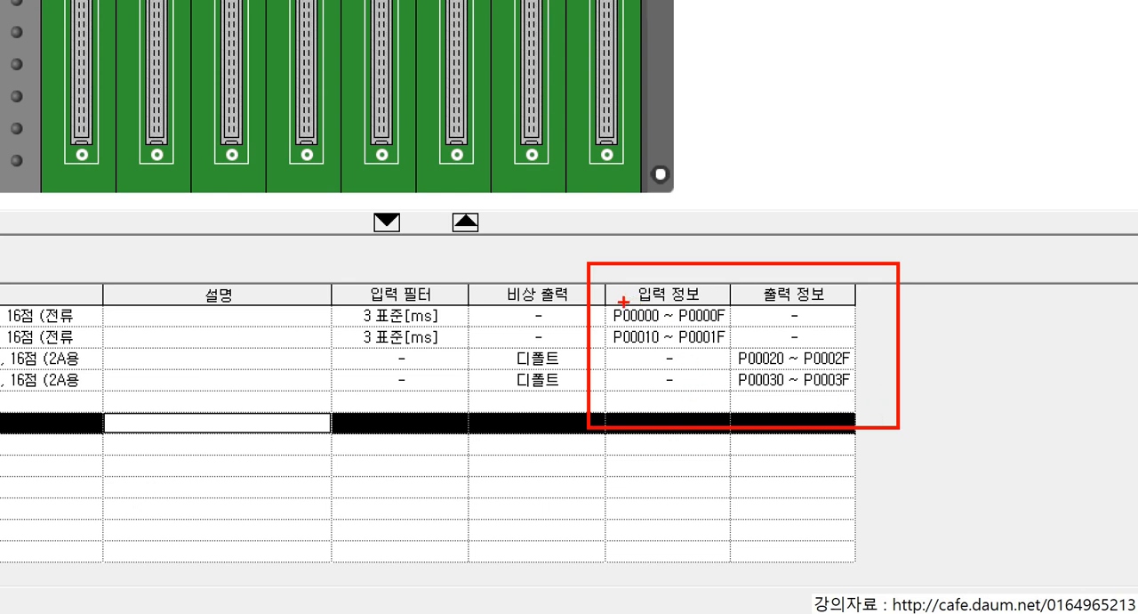
drag(621, 302, 655, 347)
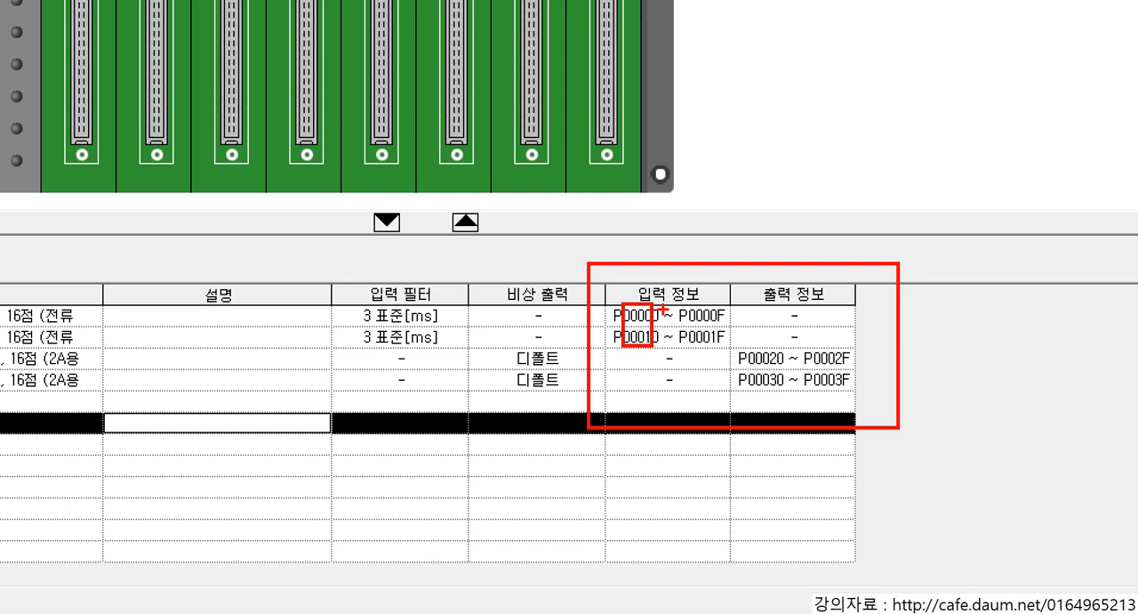
key(ctrl+z)
mouse_move(607, 302)
mouse_down()
mouse_move(726, 336)
mouse_move(655, 325)
mouse_up()
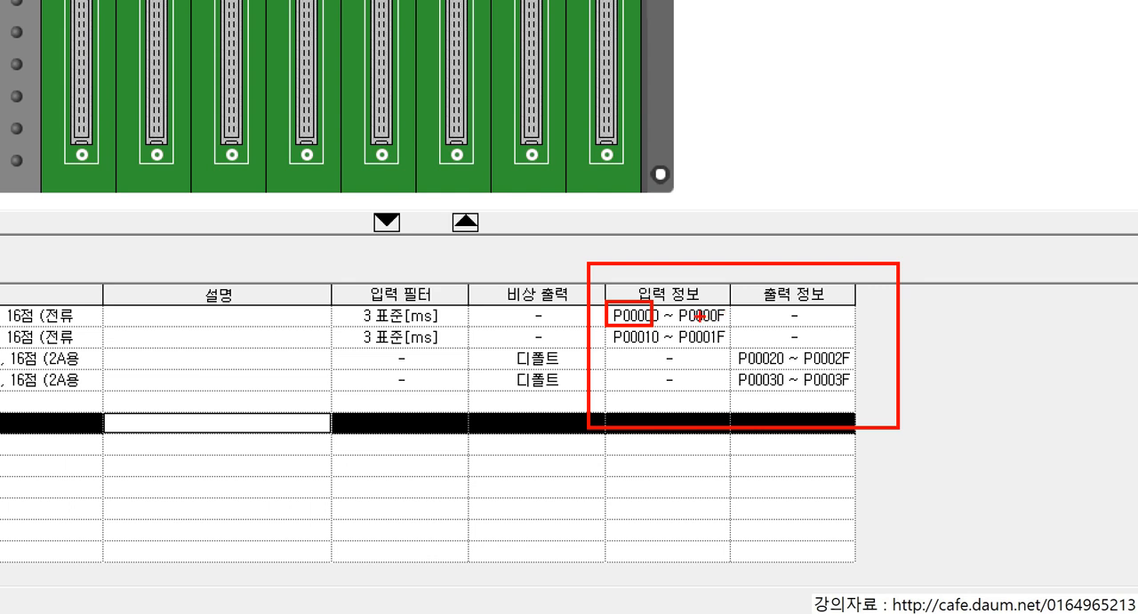
key(ctrl+z)
drag(608, 298, 731, 325)
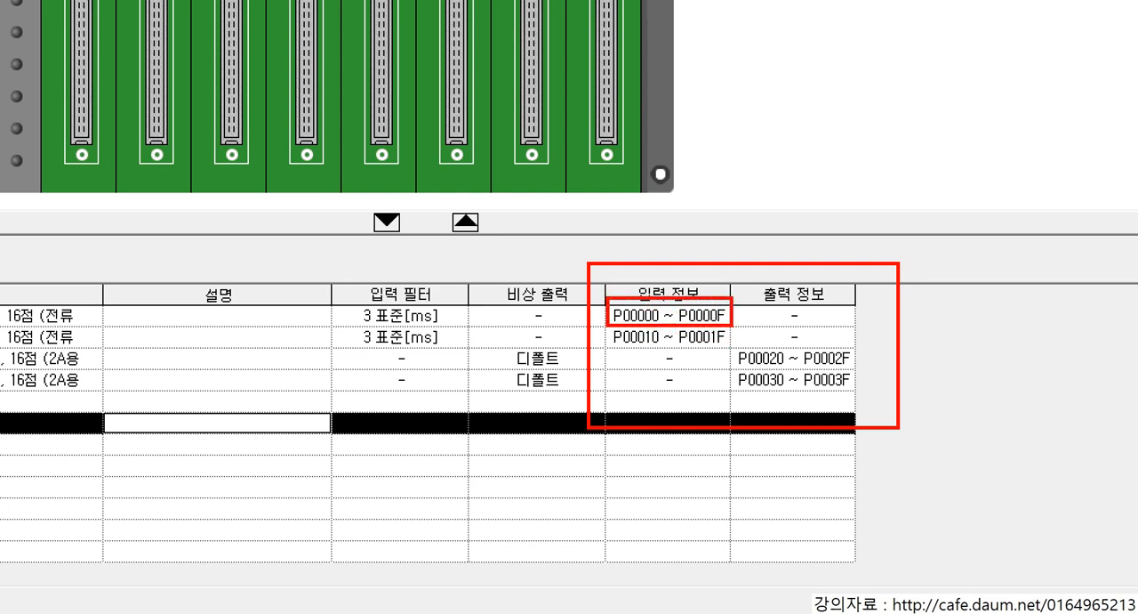
key(Escape)
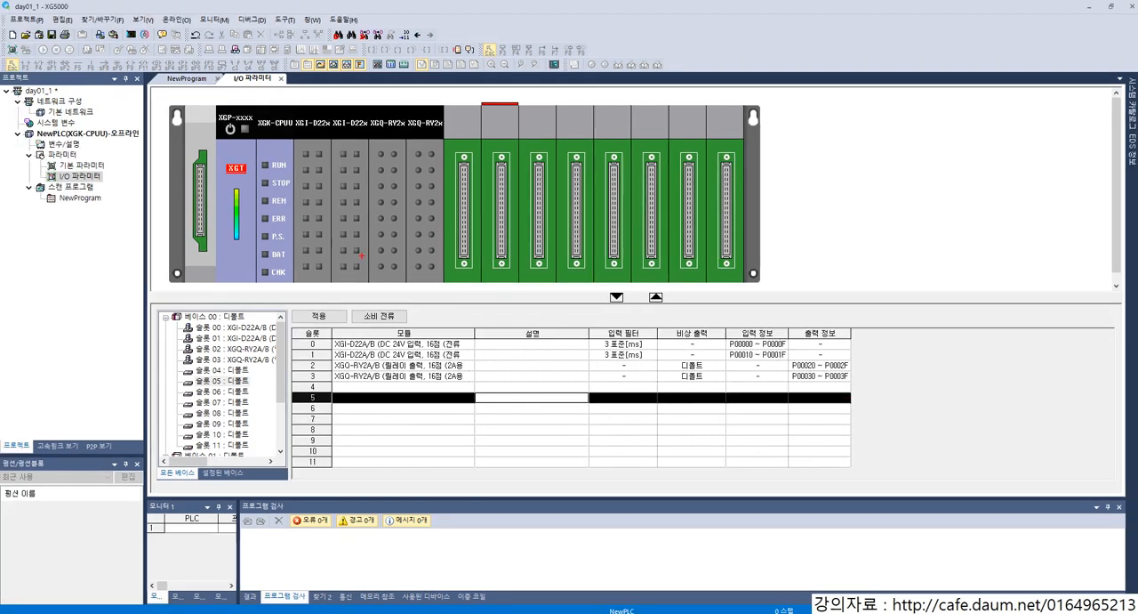
mouse_move(317, 231)
mouse_down()
mouse_move(597, 295)
mouse_move(728, 342)
mouse_up()
drag(318, 232, 729, 358)
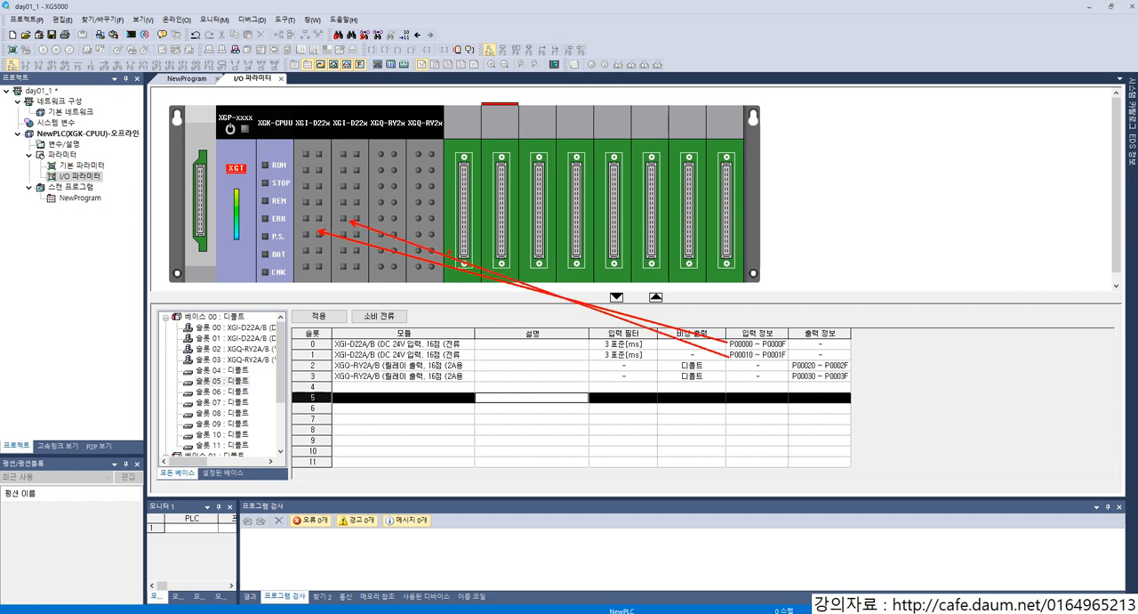
mouse_move(389, 208)
mouse_down()
mouse_move(775, 369)
mouse_move(789, 365)
mouse_up()
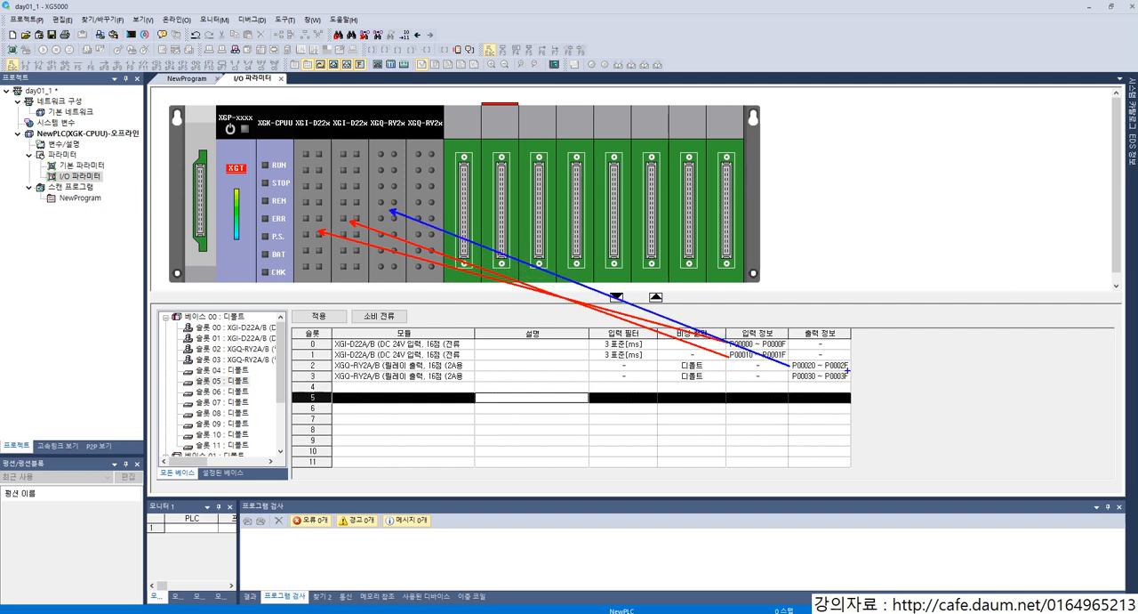
drag(436, 210, 789, 378)
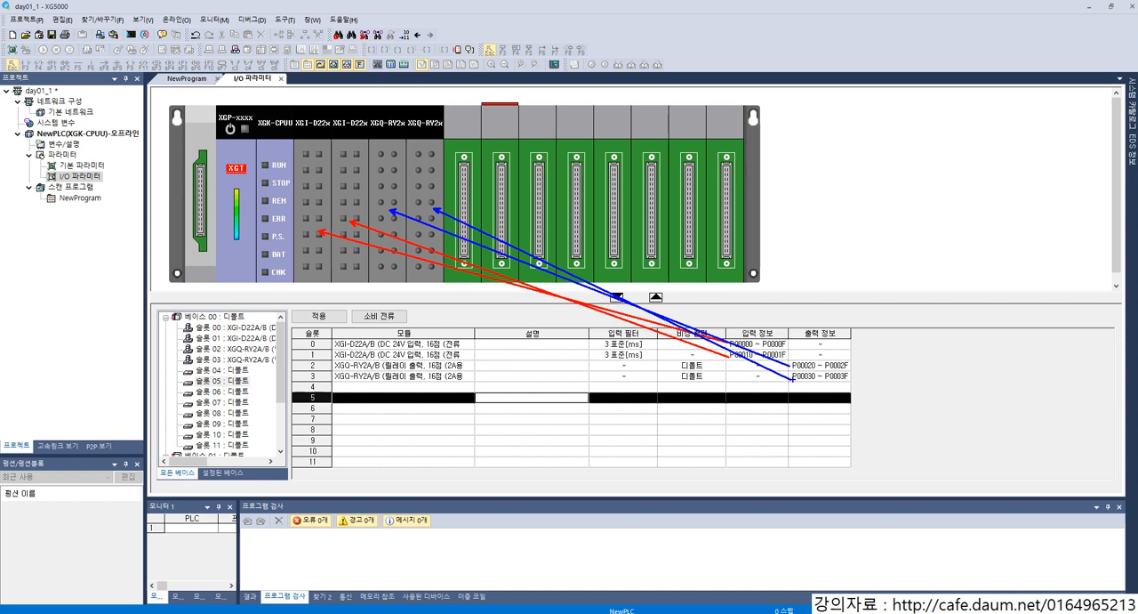
key(Escape)
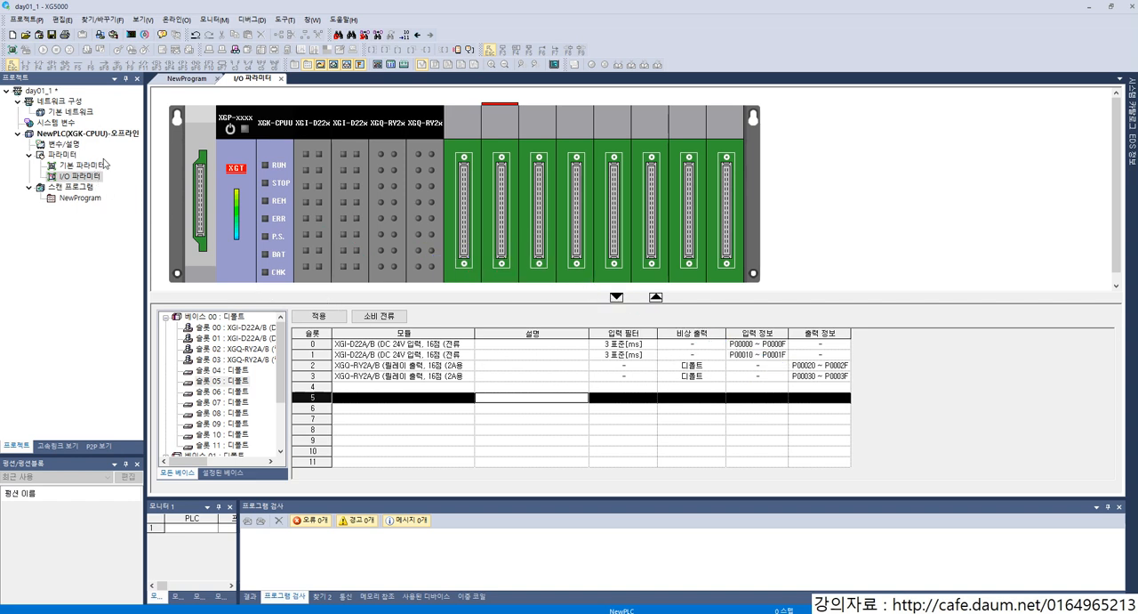
Step: Open the project's 기본 파라미터 and examine the basic operation settings and the timer boundary values in the device area settings
click(87, 168)
double_click(88, 170)
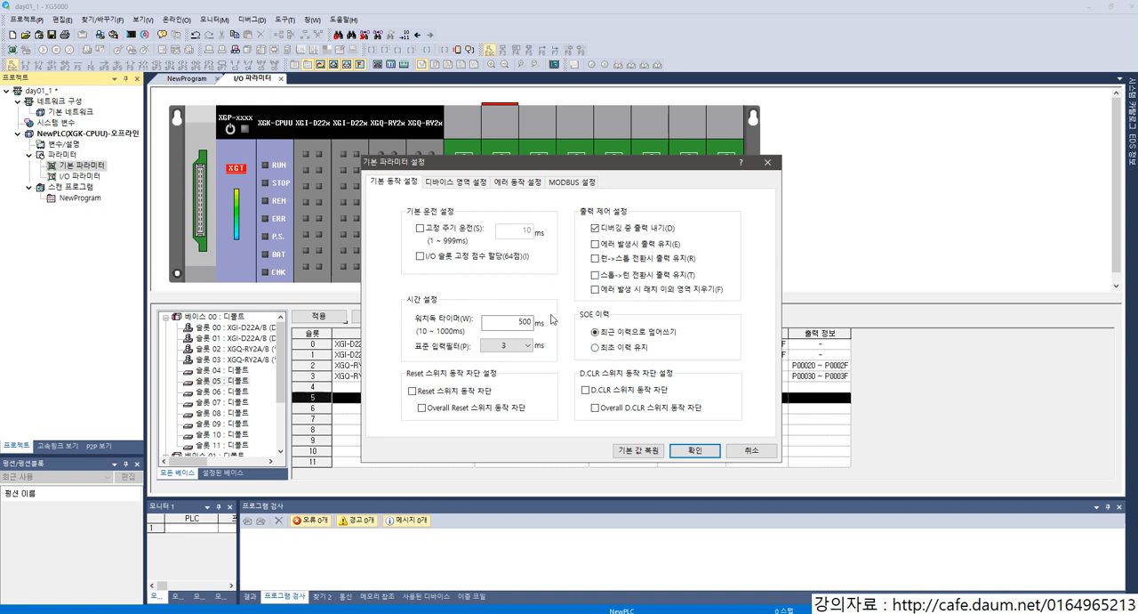
click(467, 183)
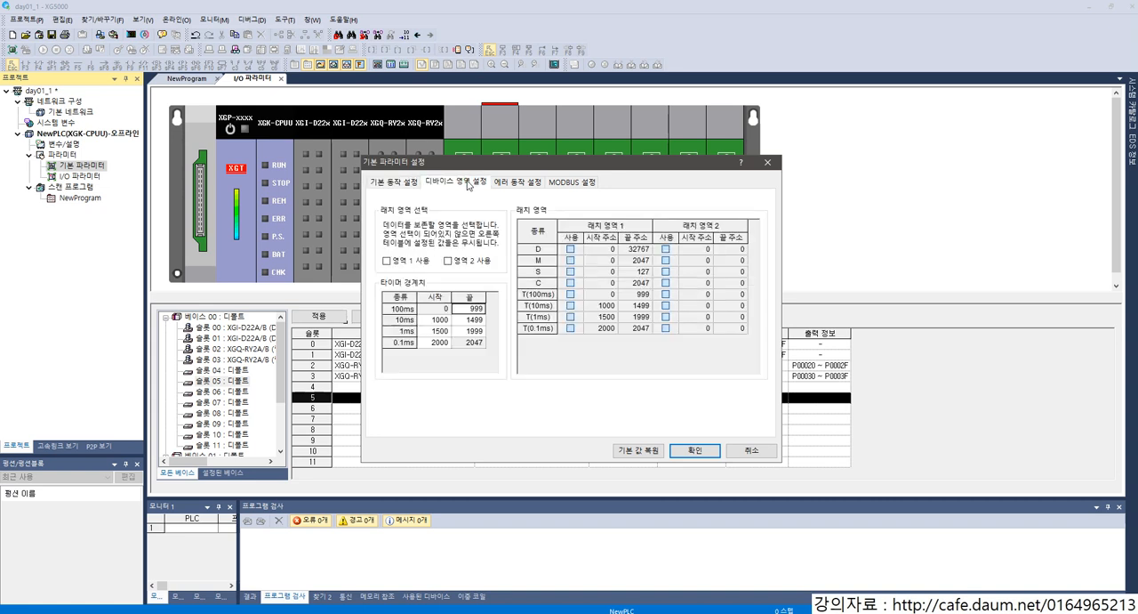
click(403, 182)
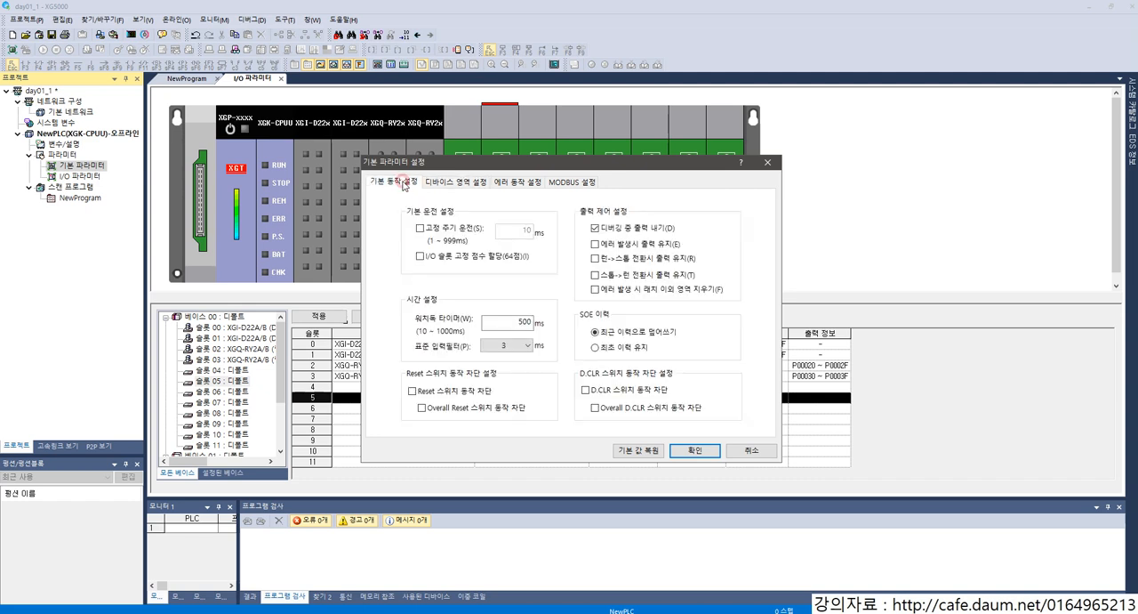
click(454, 183)
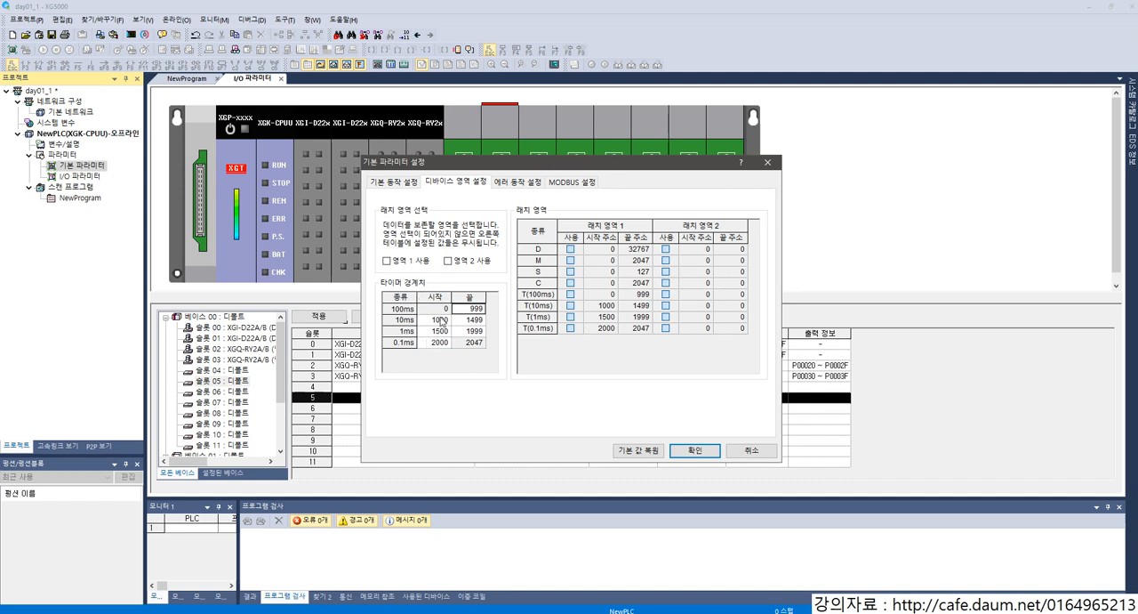
click(408, 309)
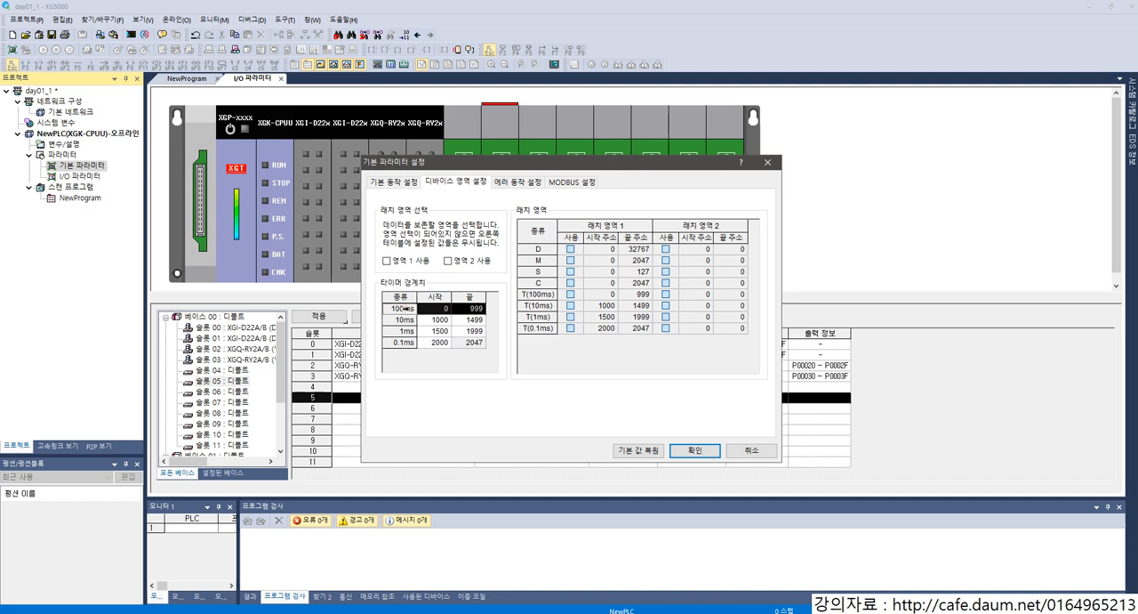
click(440, 319)
click(466, 320)
click(479, 320)
click(414, 318)
click(427, 330)
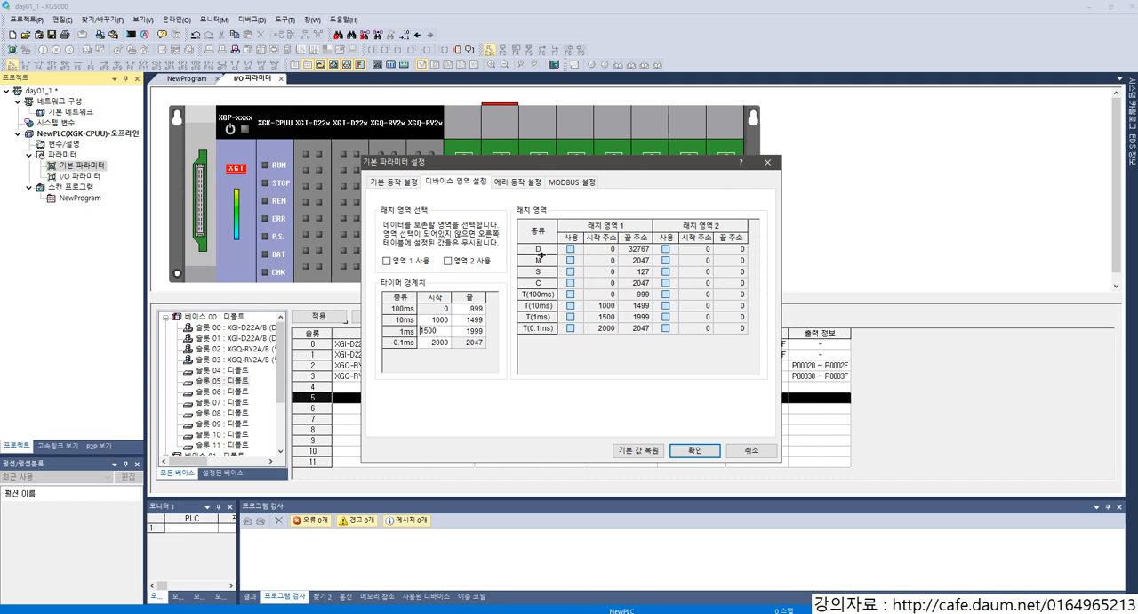
Step: Review the error operation and MODBUS settings of the basic parameters, then close the dialog with its settings accepted
click(519, 183)
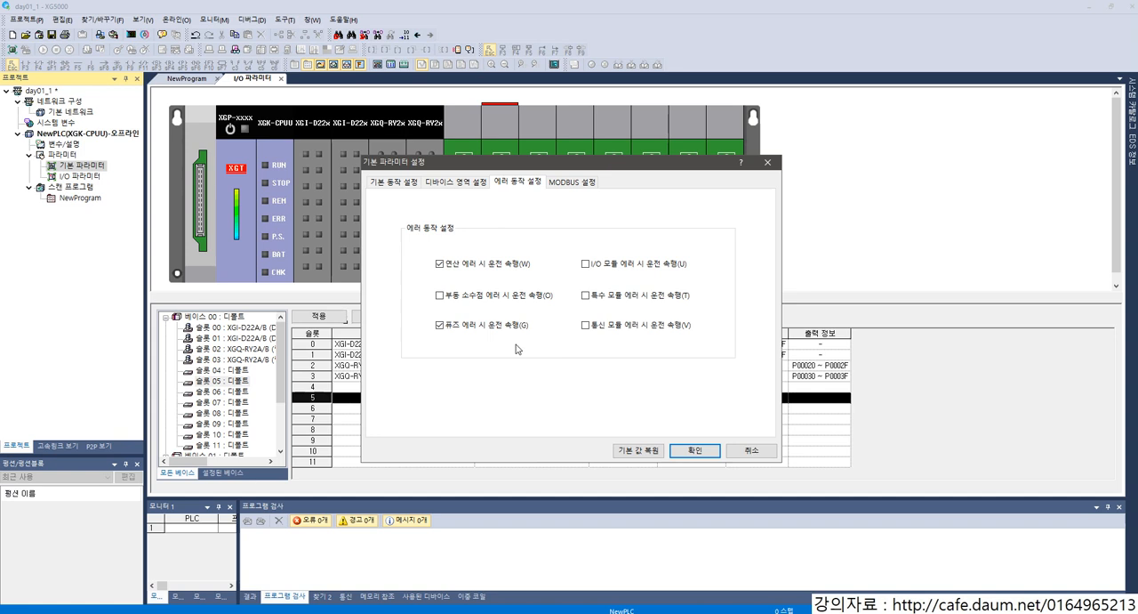
click(586, 183)
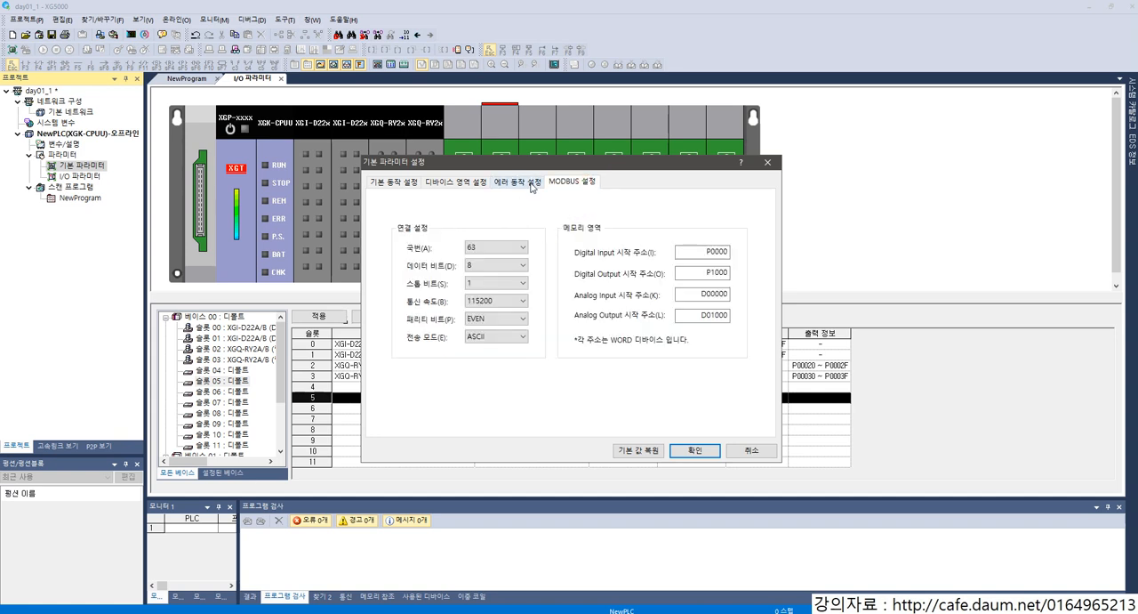
click(532, 183)
click(552, 183)
click(396, 184)
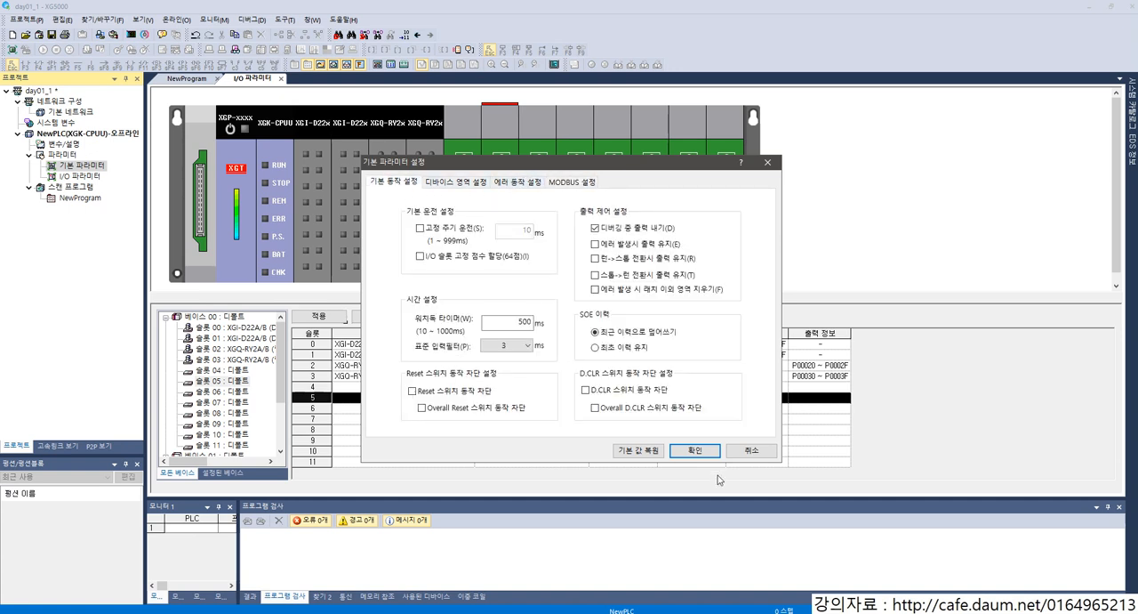
click(696, 451)
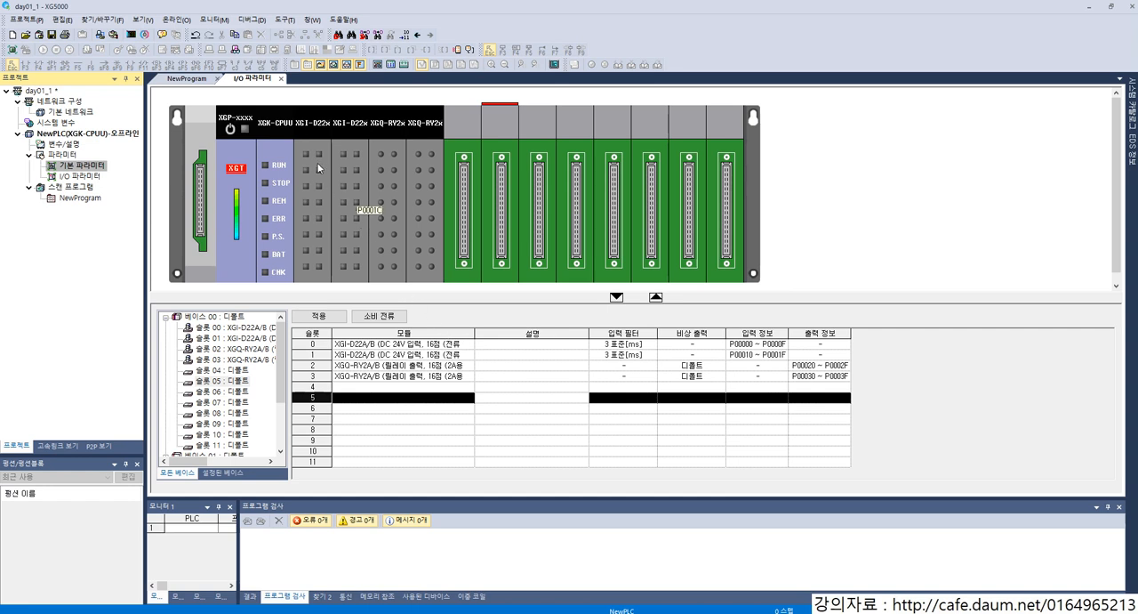
mouse_move(442, 115)
mouse_down()
mouse_move(617, 228)
mouse_move(743, 281)
mouse_up()
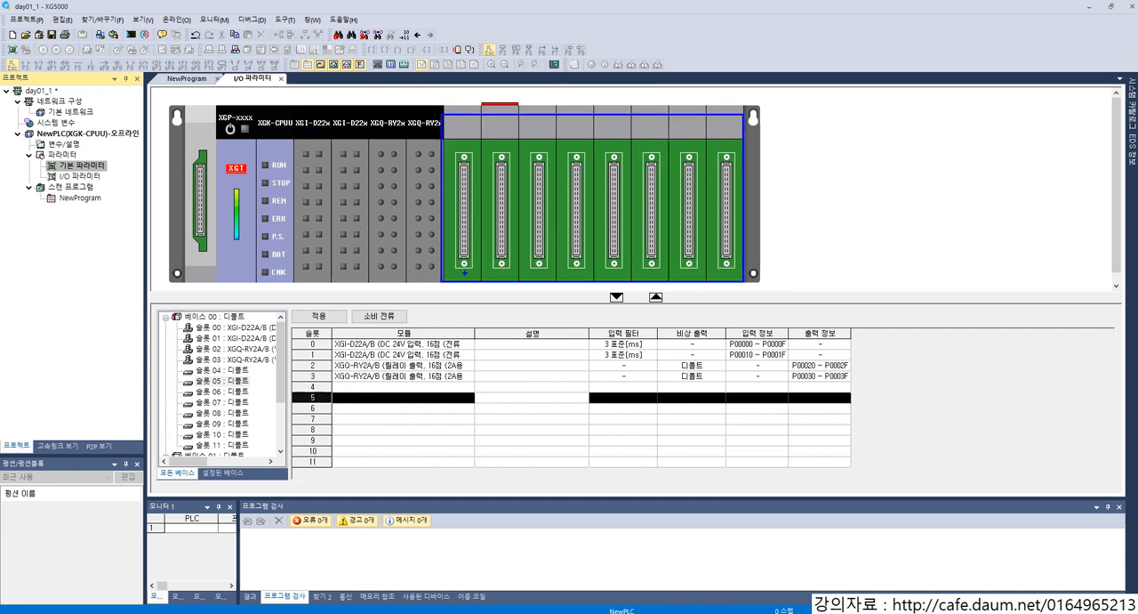
drag(456, 294, 434, 404)
drag(337, 383, 464, 454)
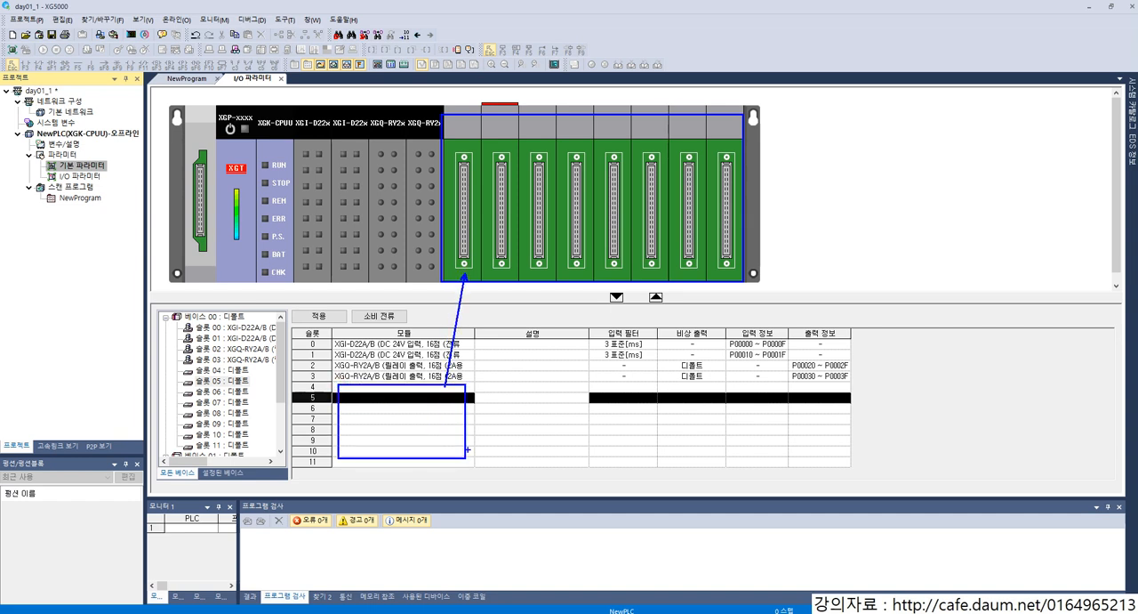
key(Escape)
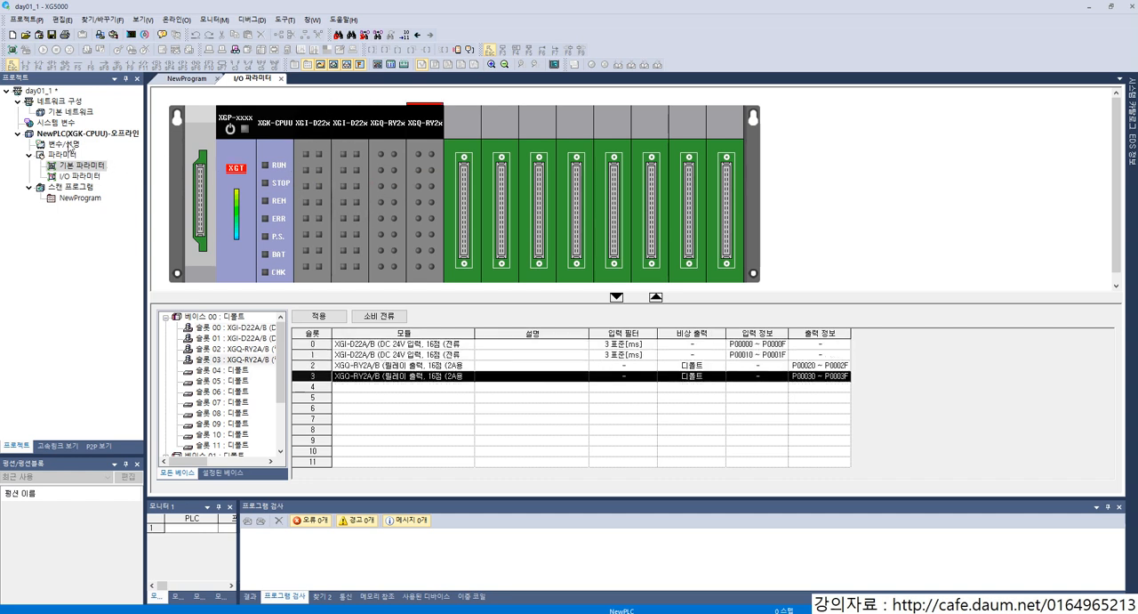
Step: Open the NewProgram ladder and enter a normally open contact with device P0 in the first cell of the first rung
double_click(74, 196)
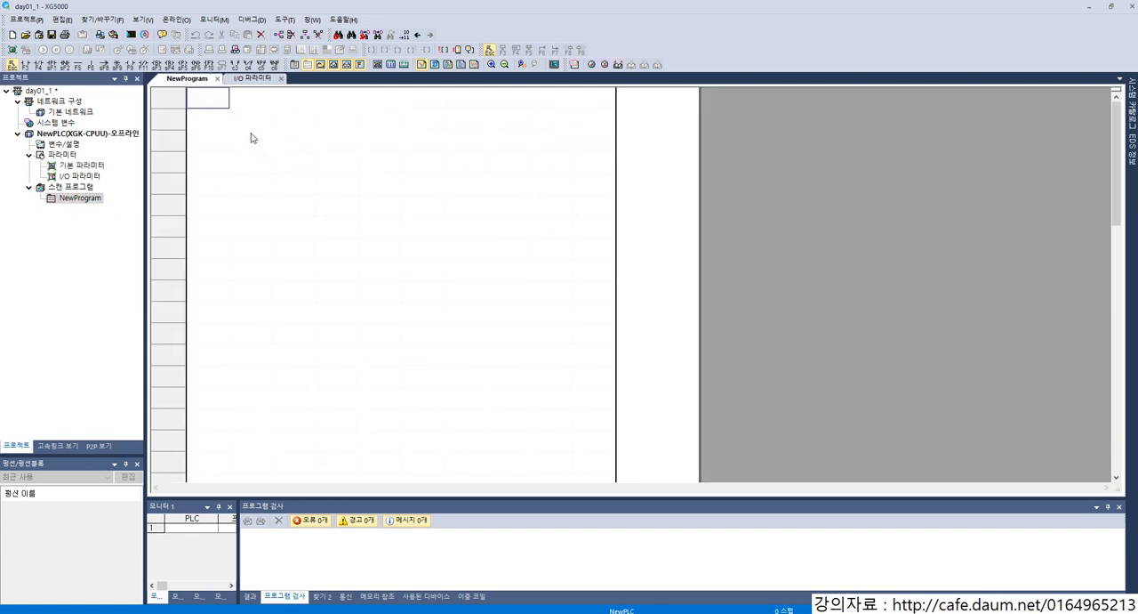
key(ctrl+2)
mouse_move(26, 48)
mouse_down()
mouse_move(441, 94)
mouse_move(594, 94)
mouse_up()
key(Escape)
key(F3)
text(p0)
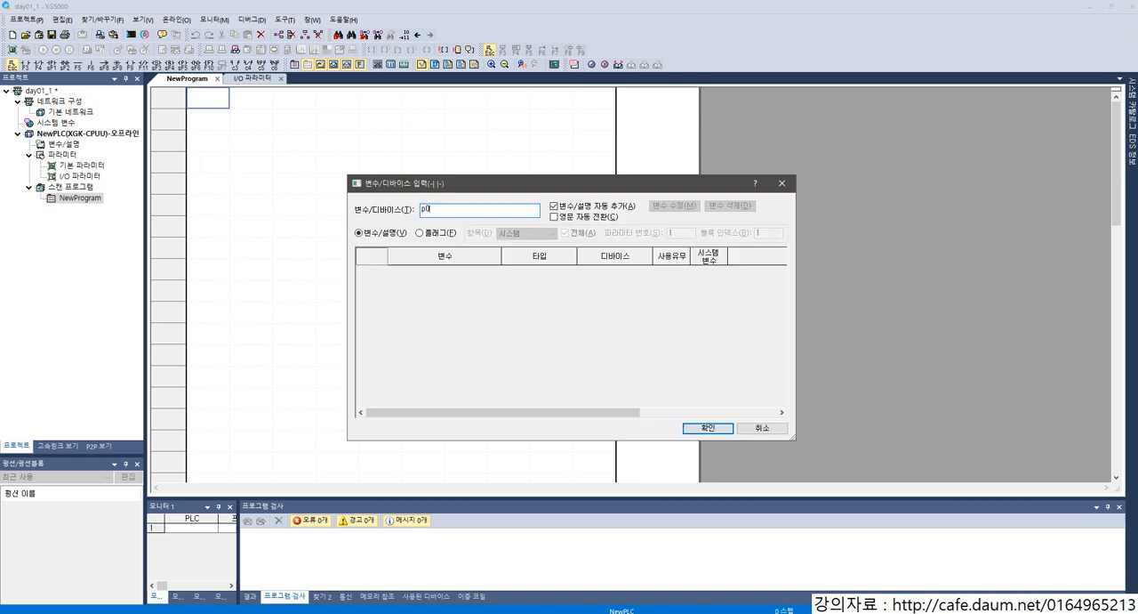
key(Return)
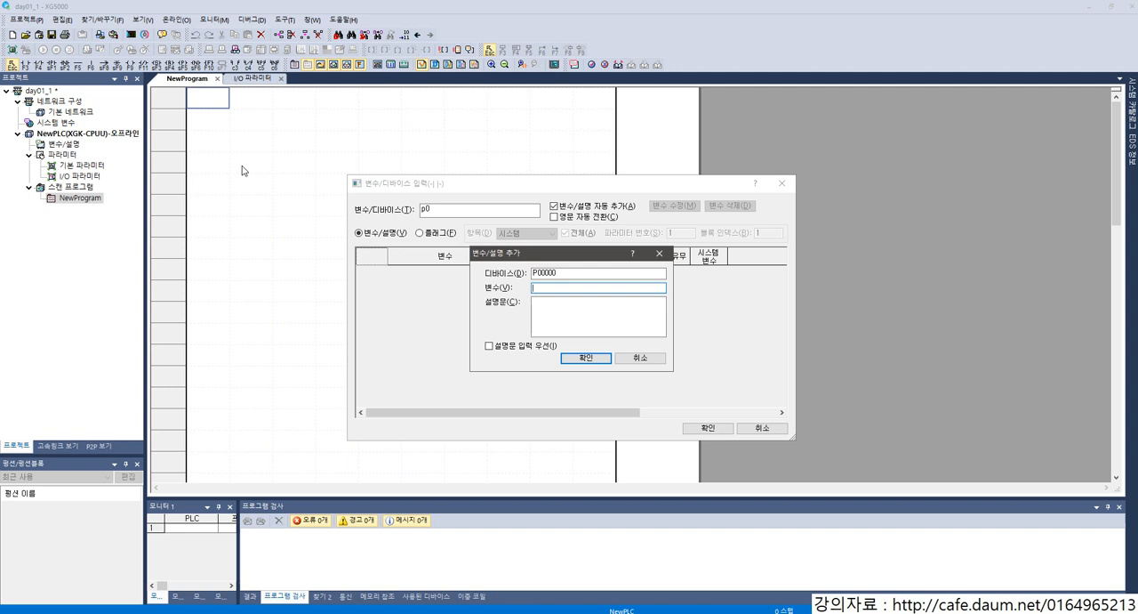
key(Tab)
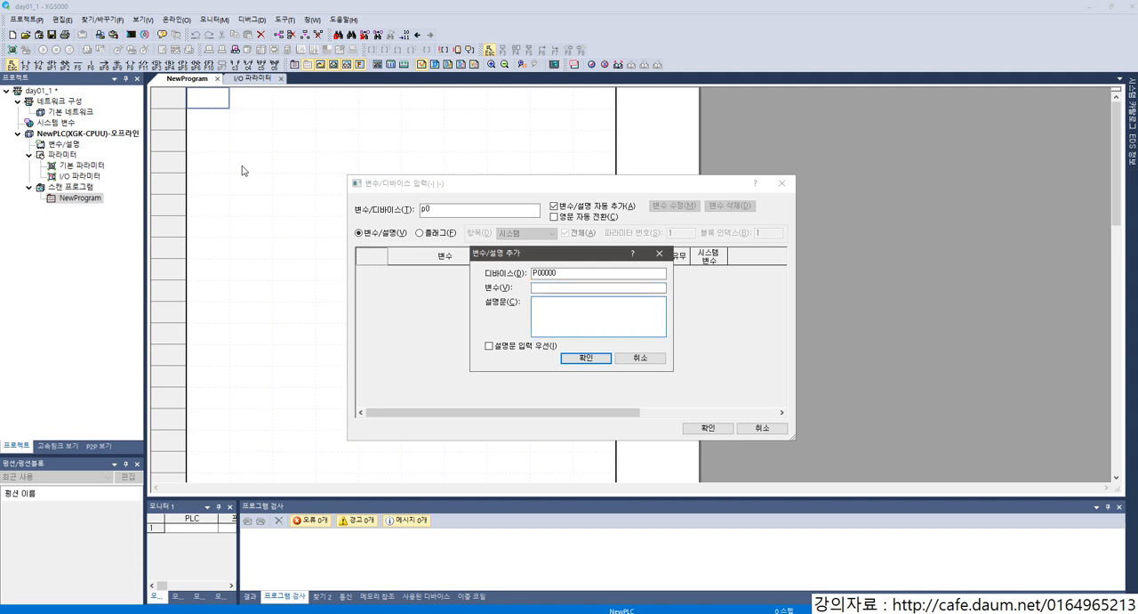
text(SW1)
drag(562, 301, 474, 302)
key(BackSpace)
Step: Name the variable for device P00000 SW1, confirm the contact and select it in the rung
click(542, 287)
text(SW1)
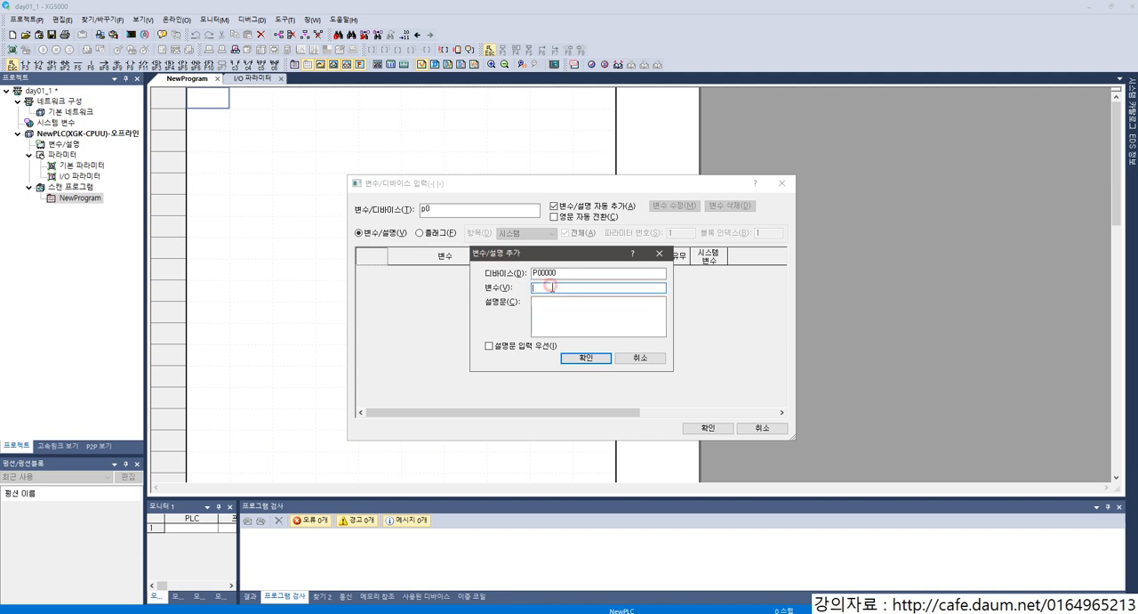
click(563, 357)
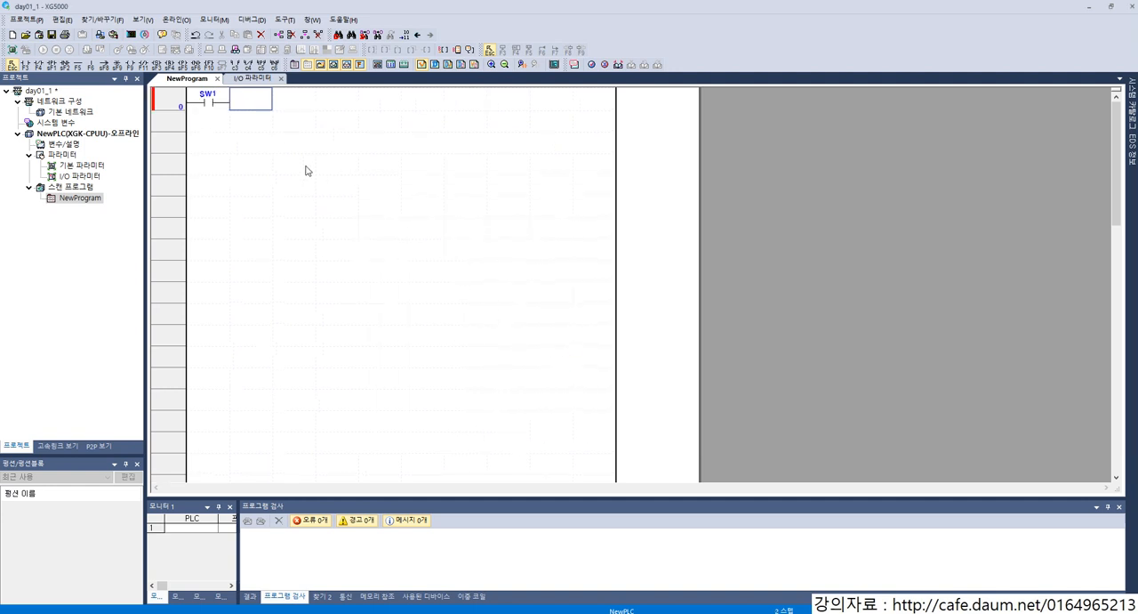
click(205, 98)
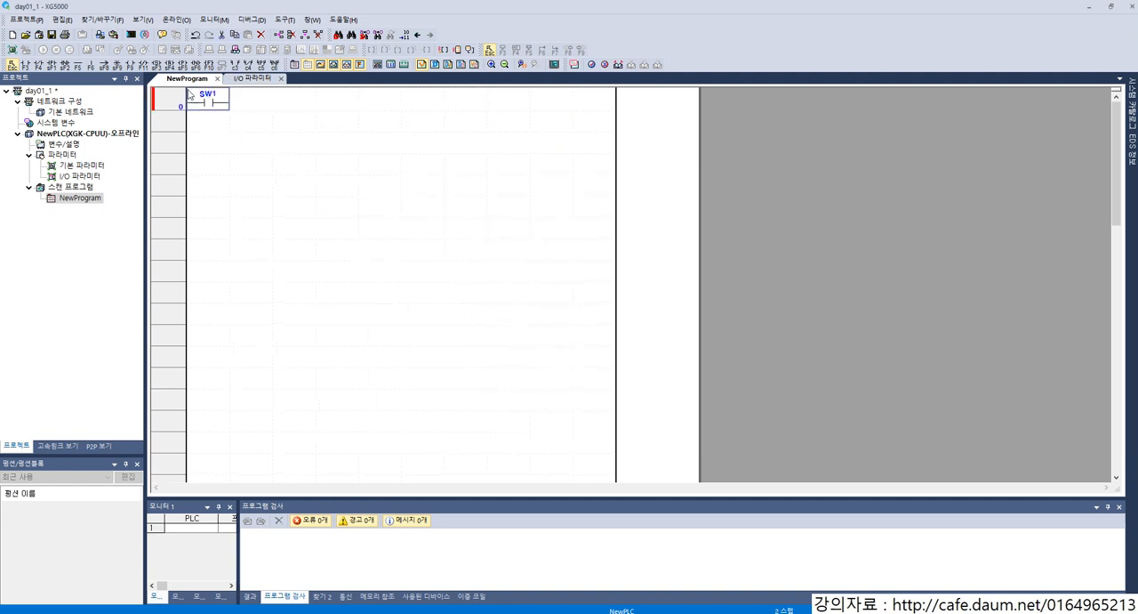
Step: Switch the ladder display to show both devices and variables (디바이스/변수 보기)
click(141, 20)
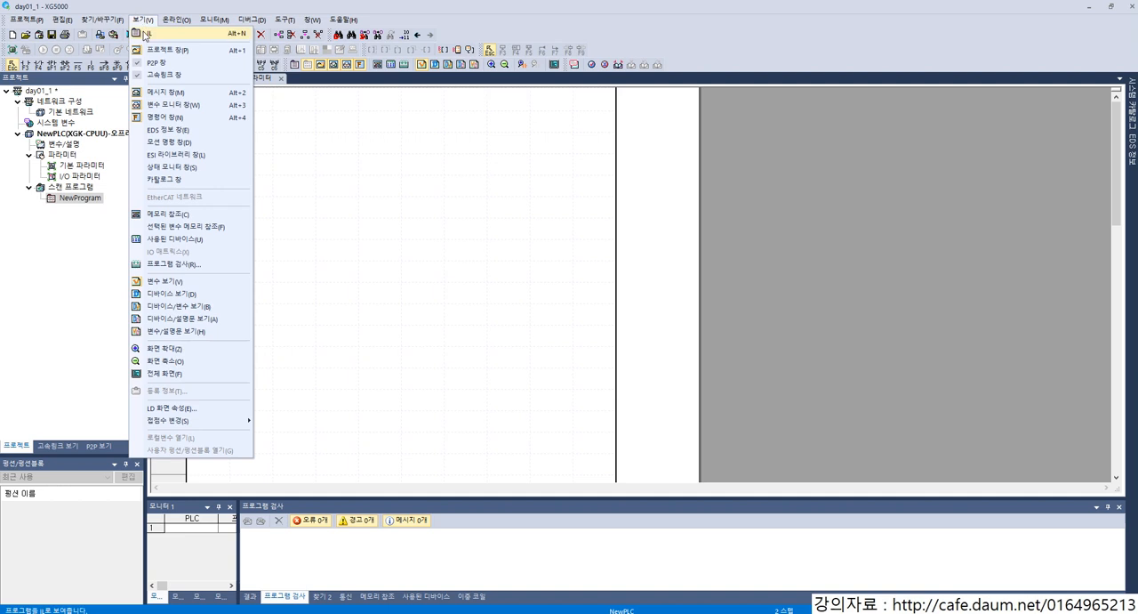
click(188, 310)
mouse_move(220, 115)
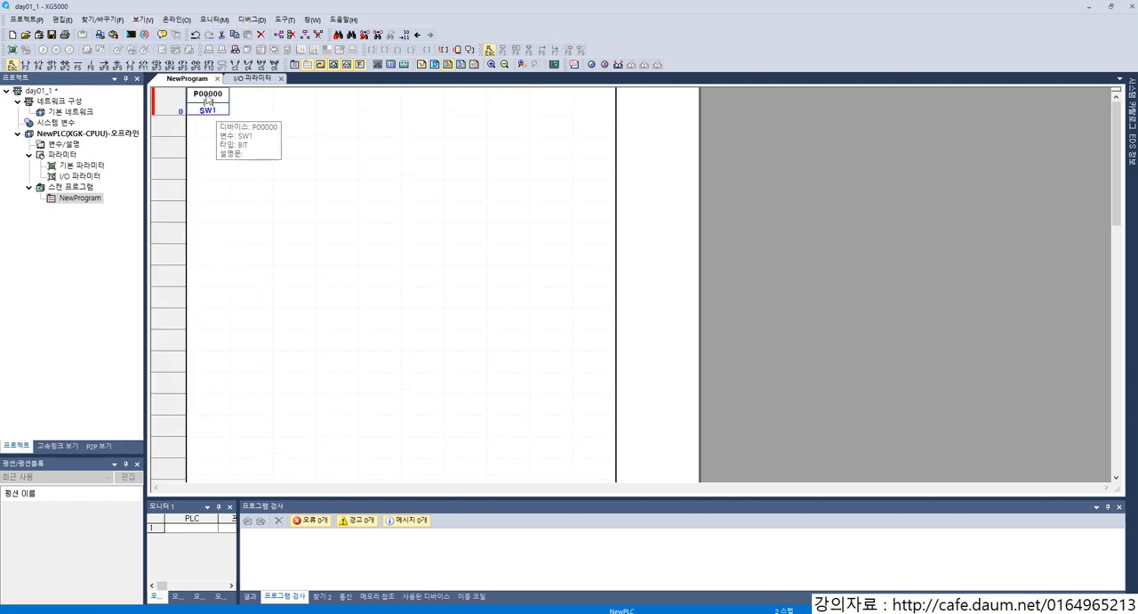
Step: Add an output coil with device P20 after the SW1 contact and name its variable 램프1
key(Right)
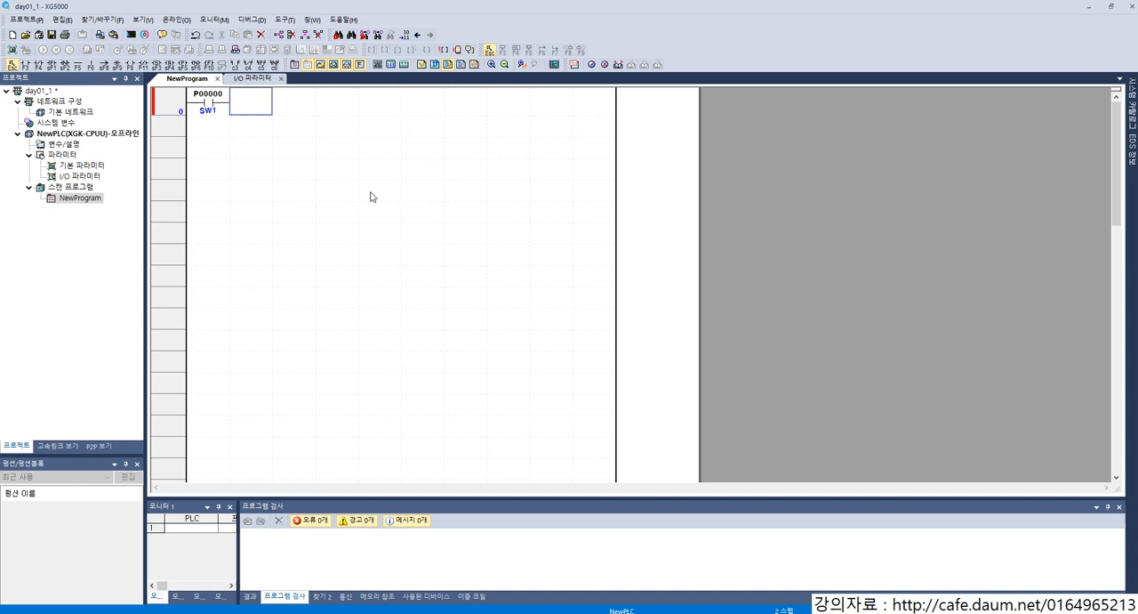
key(F9)
text(P)
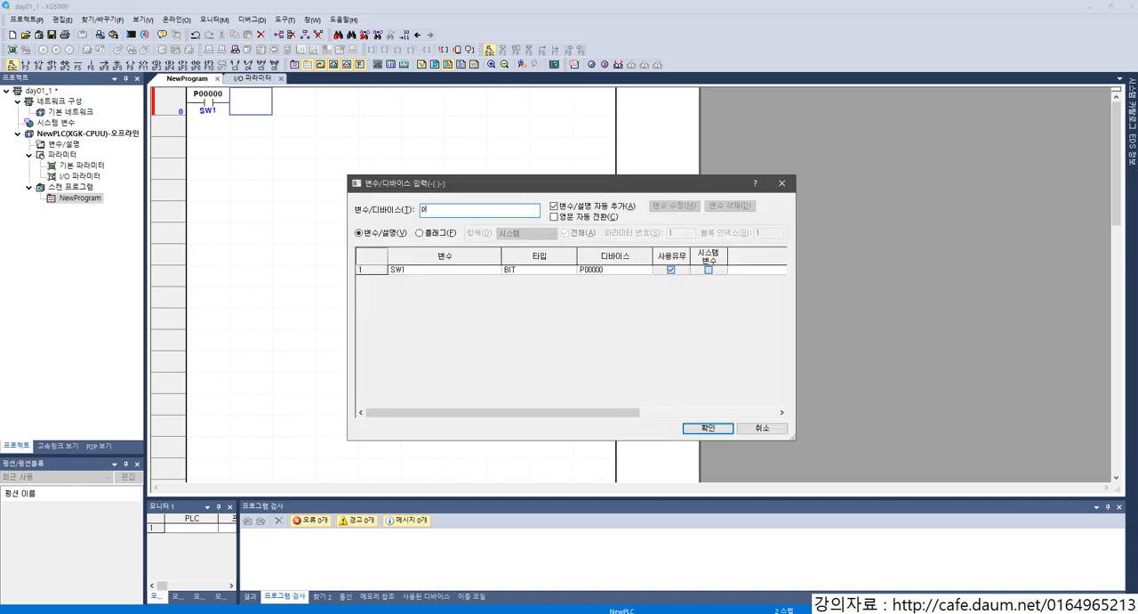
key(Return)
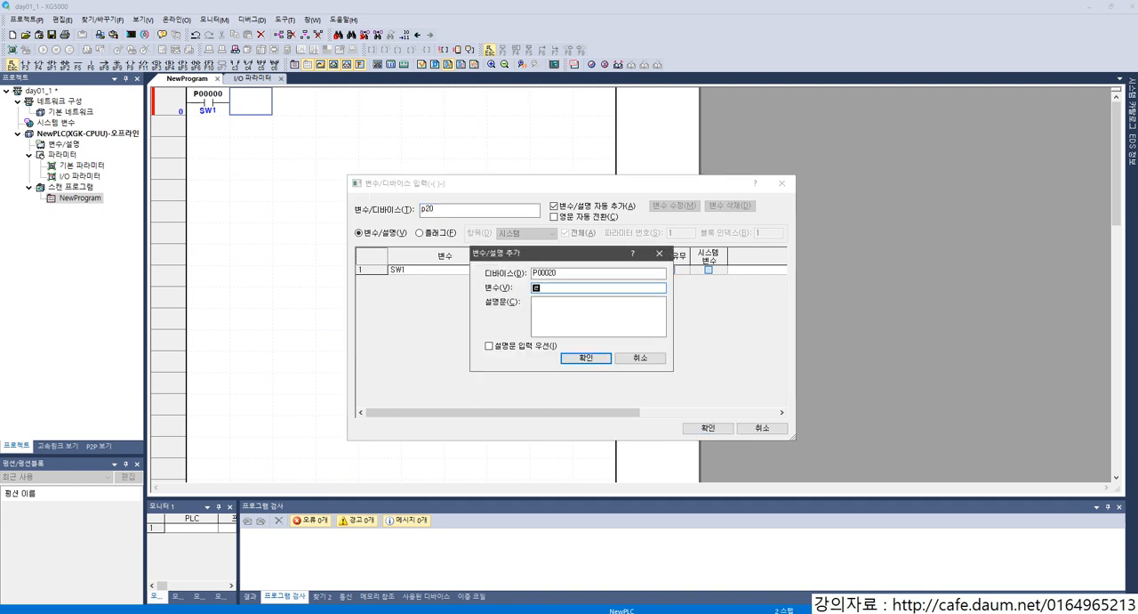
key(Return)
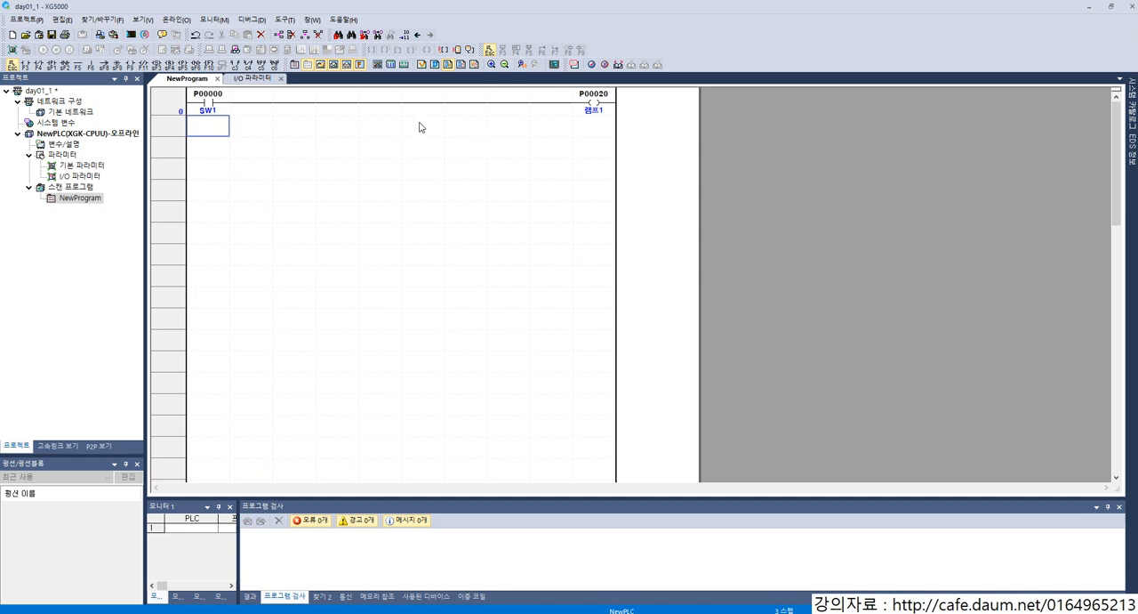
Step: Start the simulator, write all project items to it and switch it to run mode
click(286, 21)
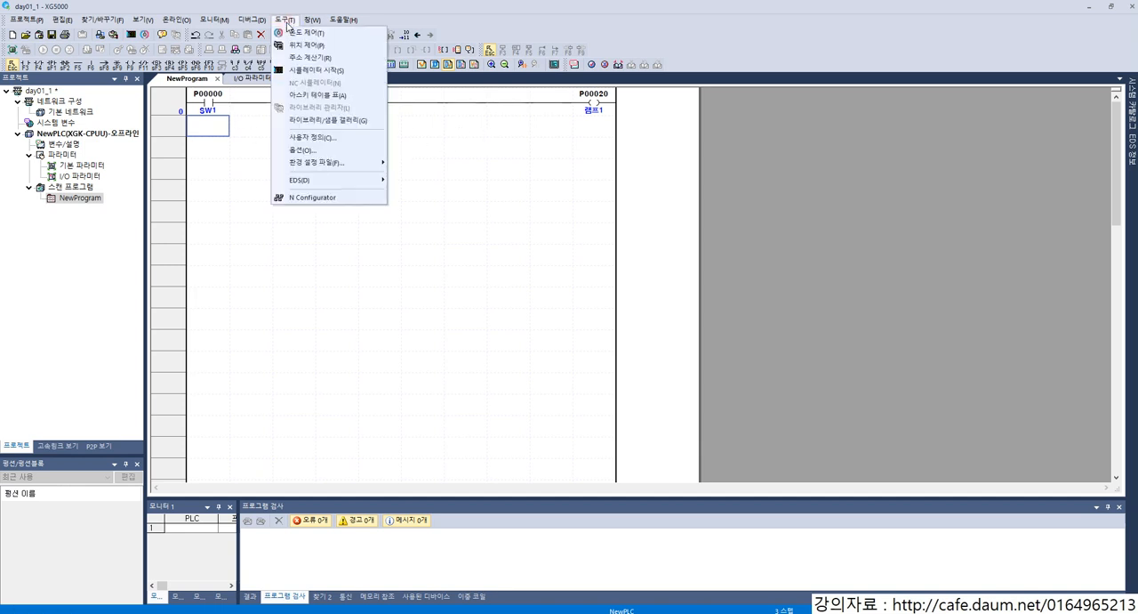
click(340, 71)
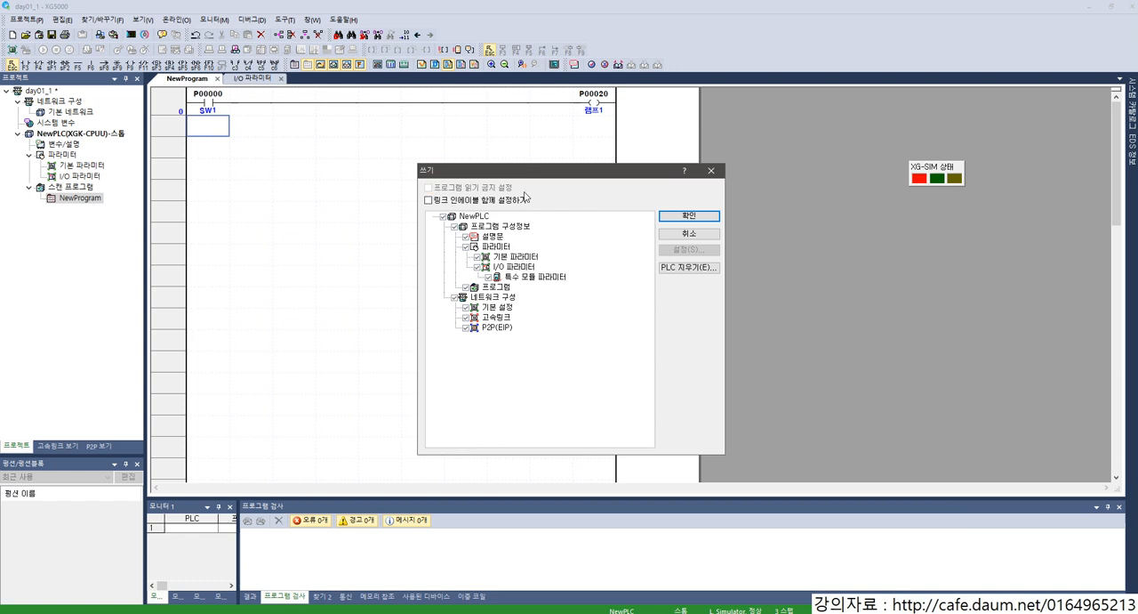
click(684, 219)
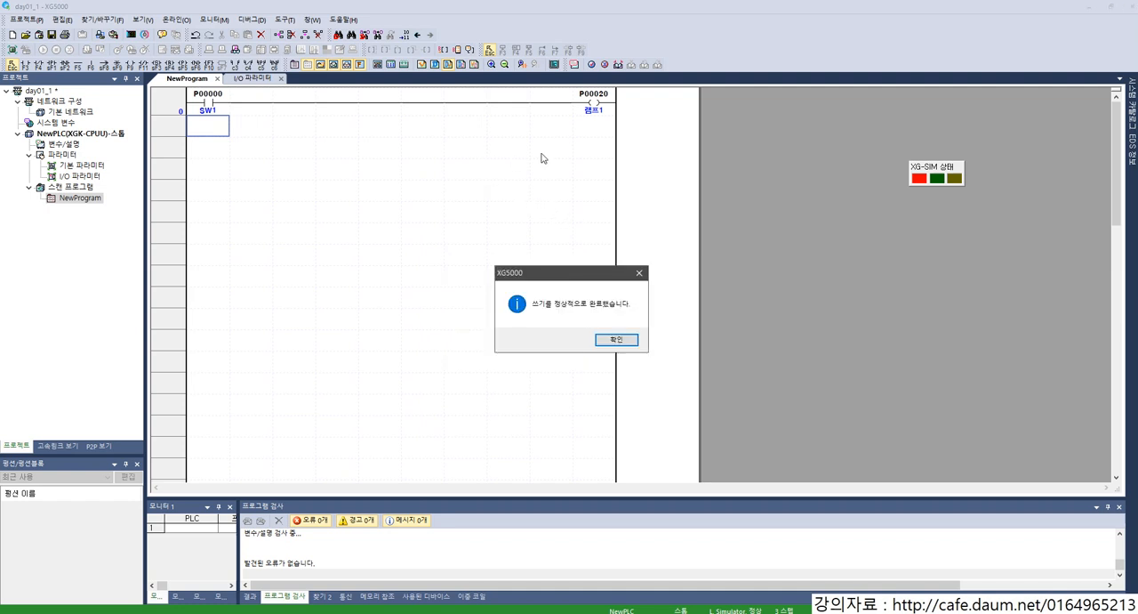
click(615, 339)
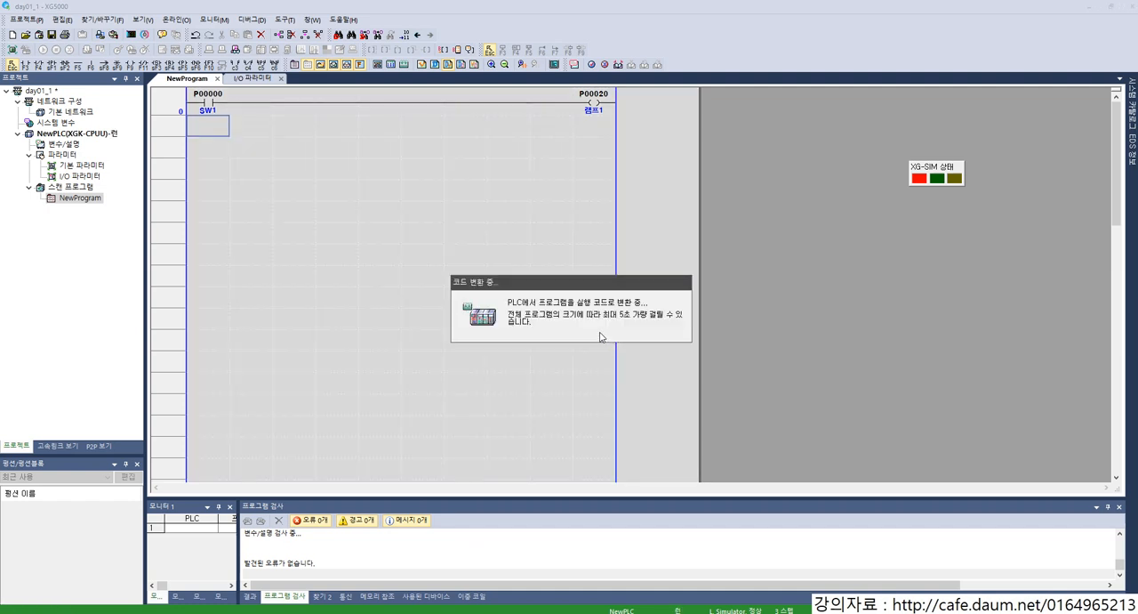
click(601, 336)
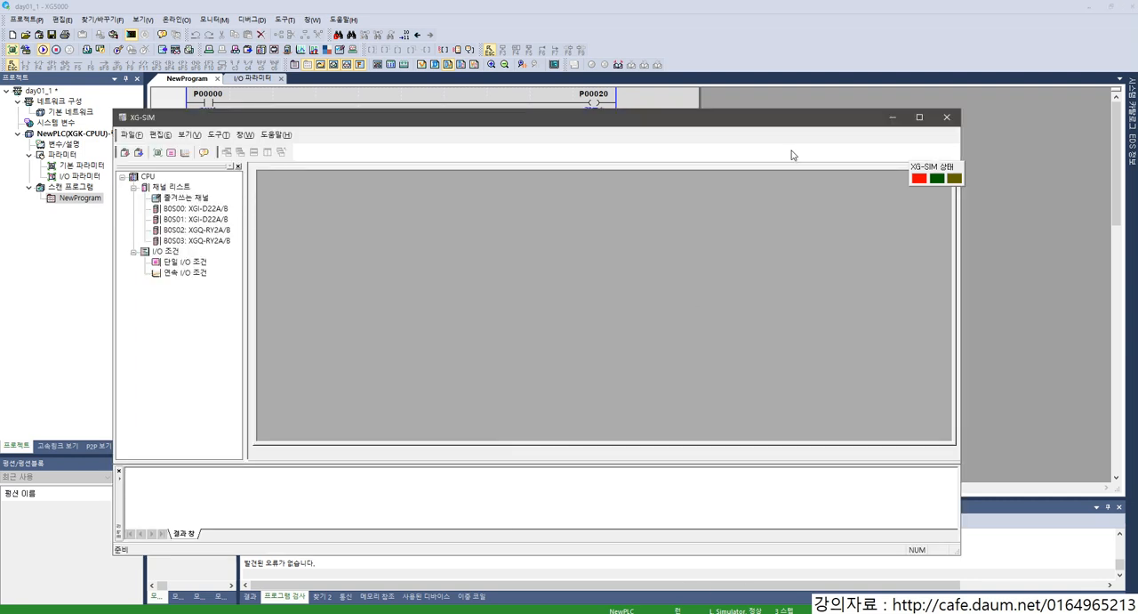
Step: Move the XG-SIM status window lower in the empty area beside the ladder
drag(799, 124, 921, 259)
drag(957, 171, 958, 345)
click(379, 125)
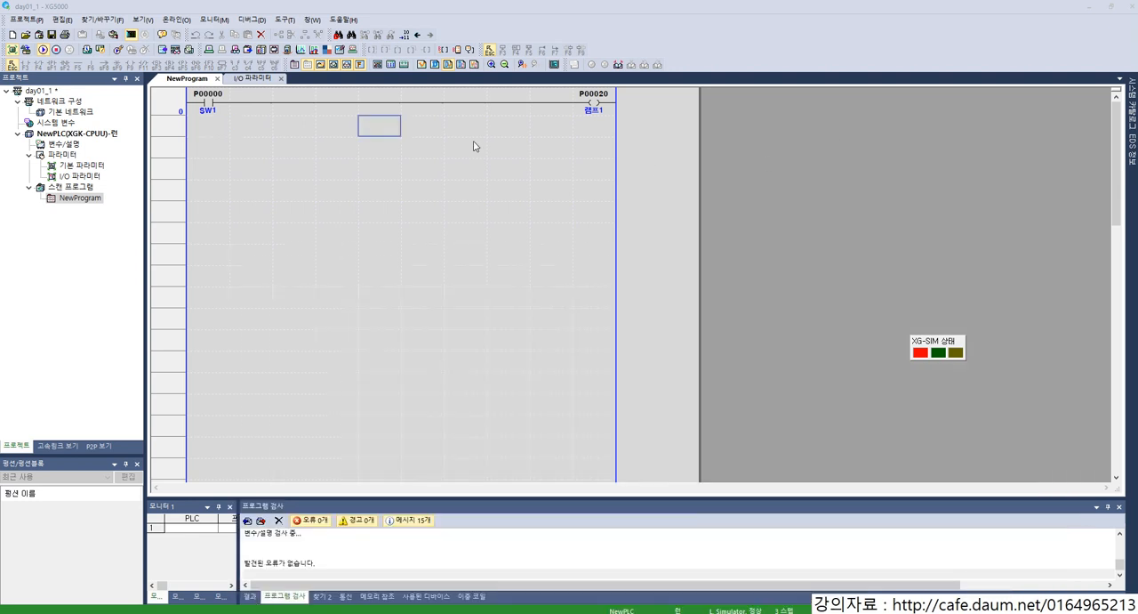
Step: Open the forced I/O settings from the SW1 contact, view the P0000 to P0003 device grid and close the dialog
click(276, 113)
click(210, 107)
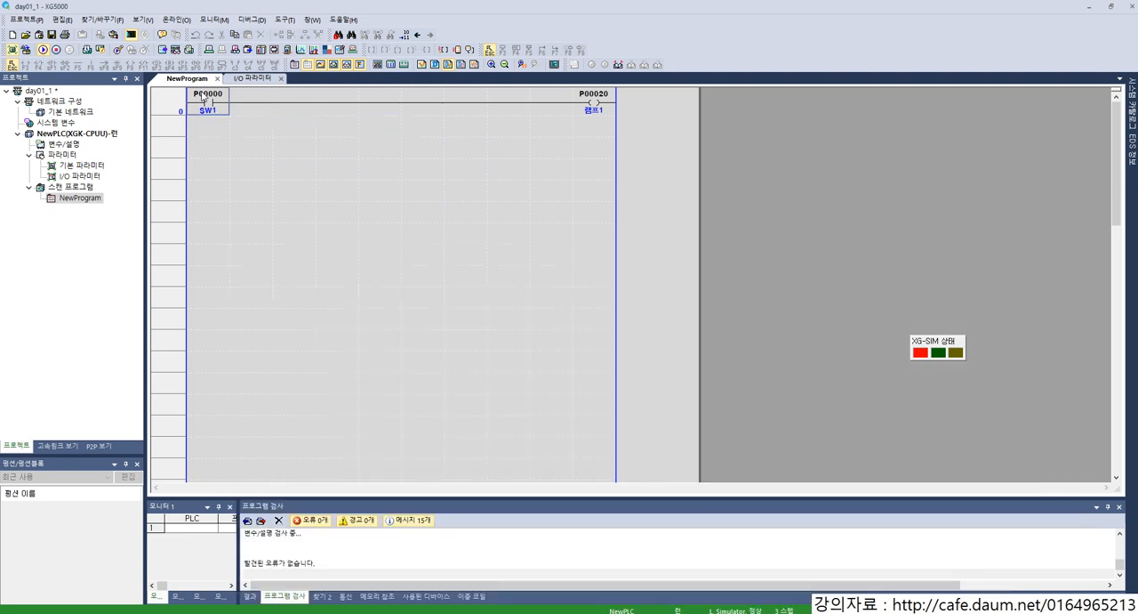
right_click(210, 104)
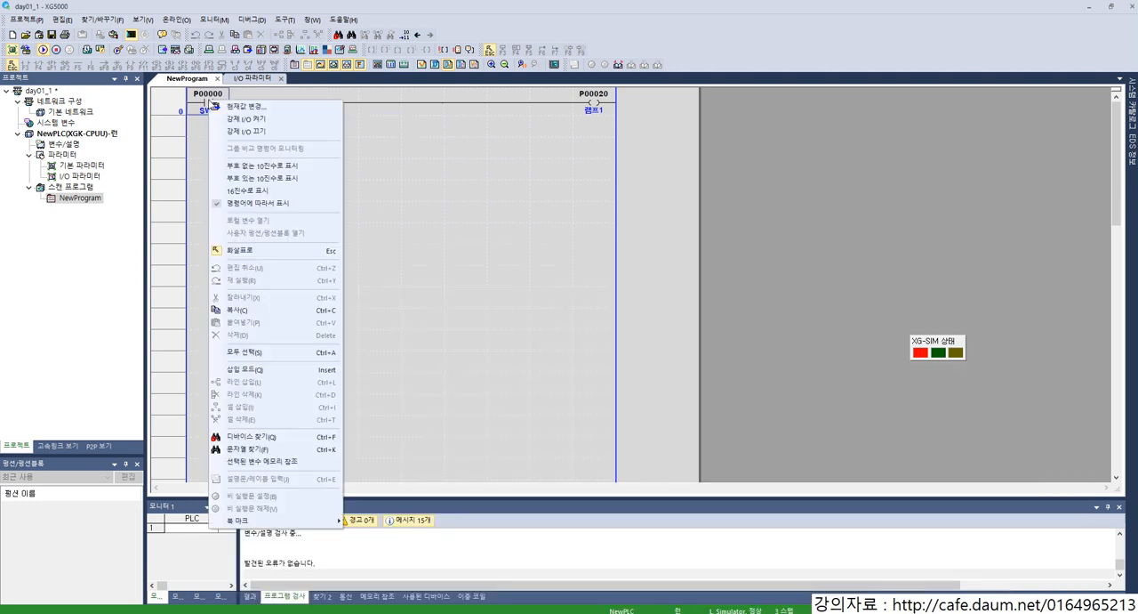
click(252, 120)
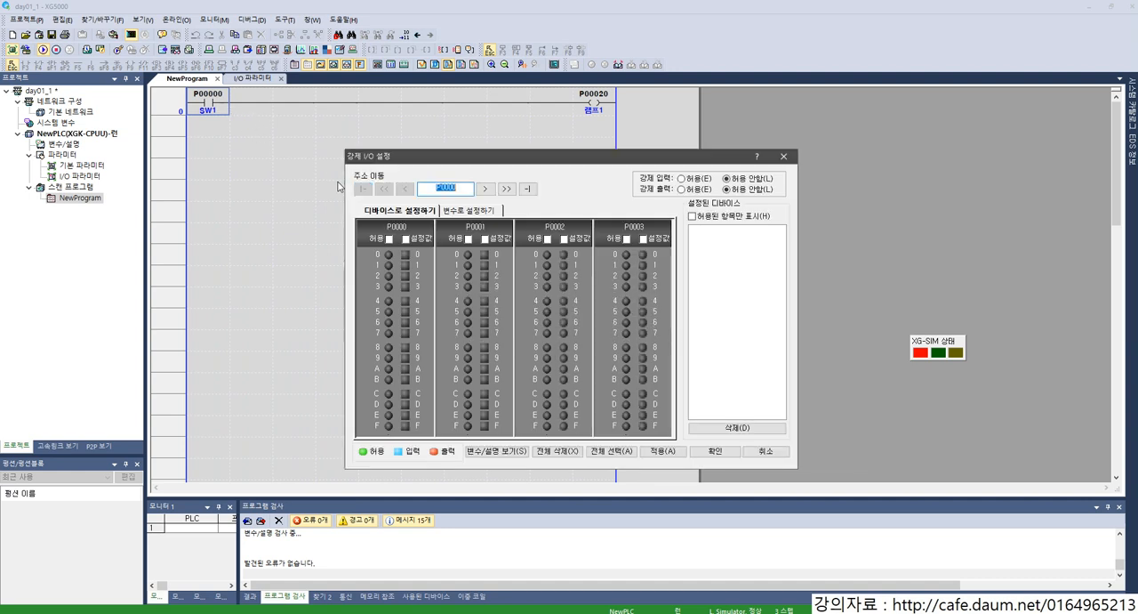
click(213, 104)
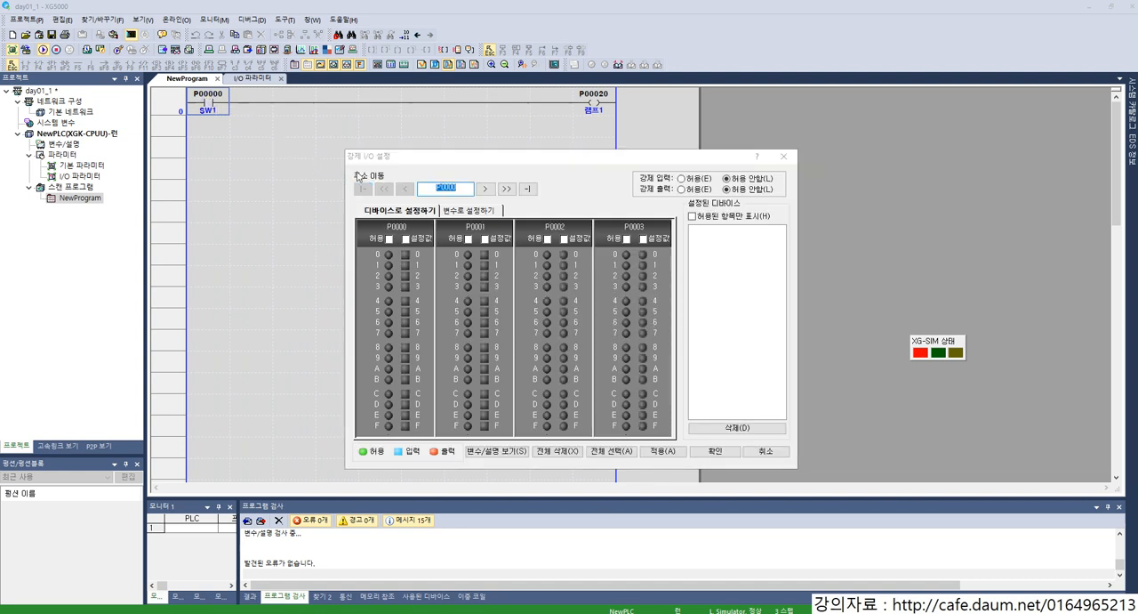
click(715, 451)
Step: Try to change the current value of the SW1 contact to 온 (on)
click(237, 131)
key(Up)
key(Left)
key(Return)
key(Return)
key(Return)
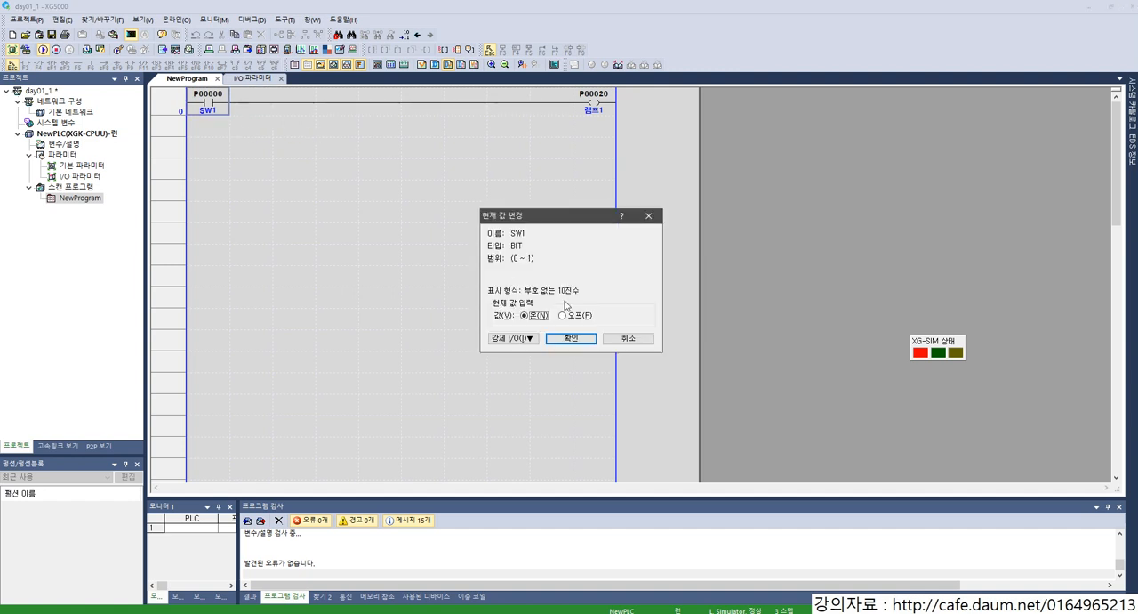
click(560, 338)
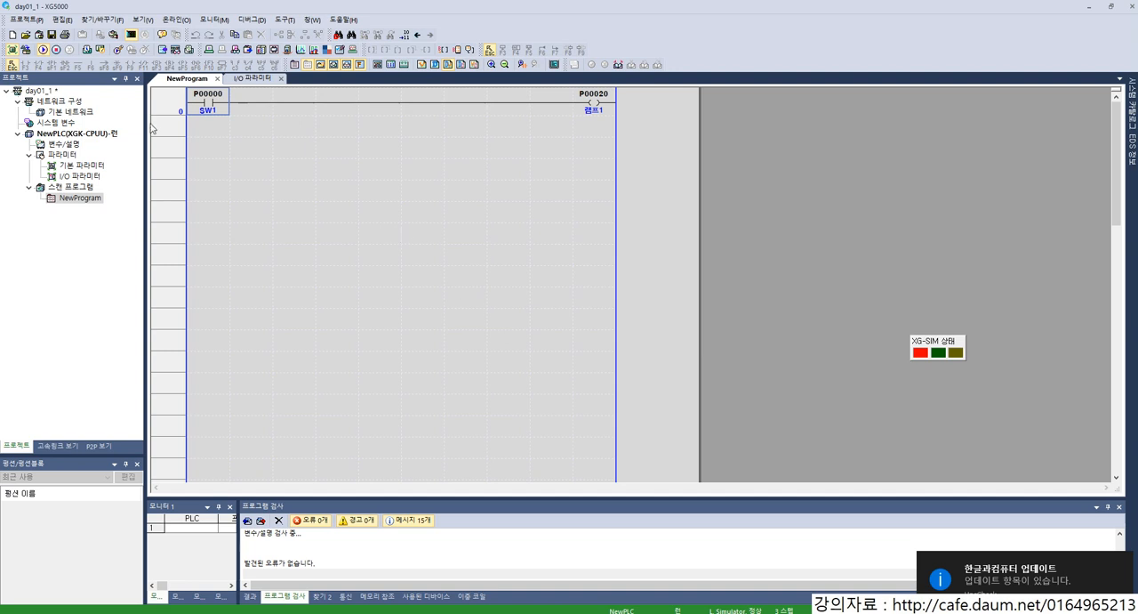
Step: Open the system monitor and turn on the first input point of the slot 0 XGI-D22A/B module
click(186, 19)
click(246, 107)
drag(380, 242, 546, 180)
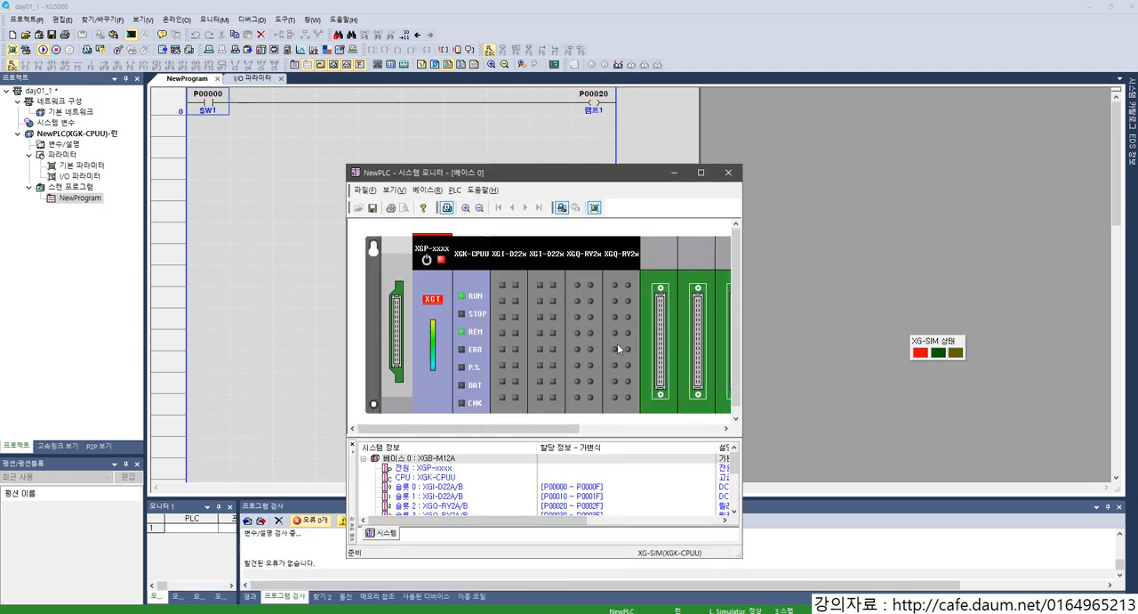
click(502, 284)
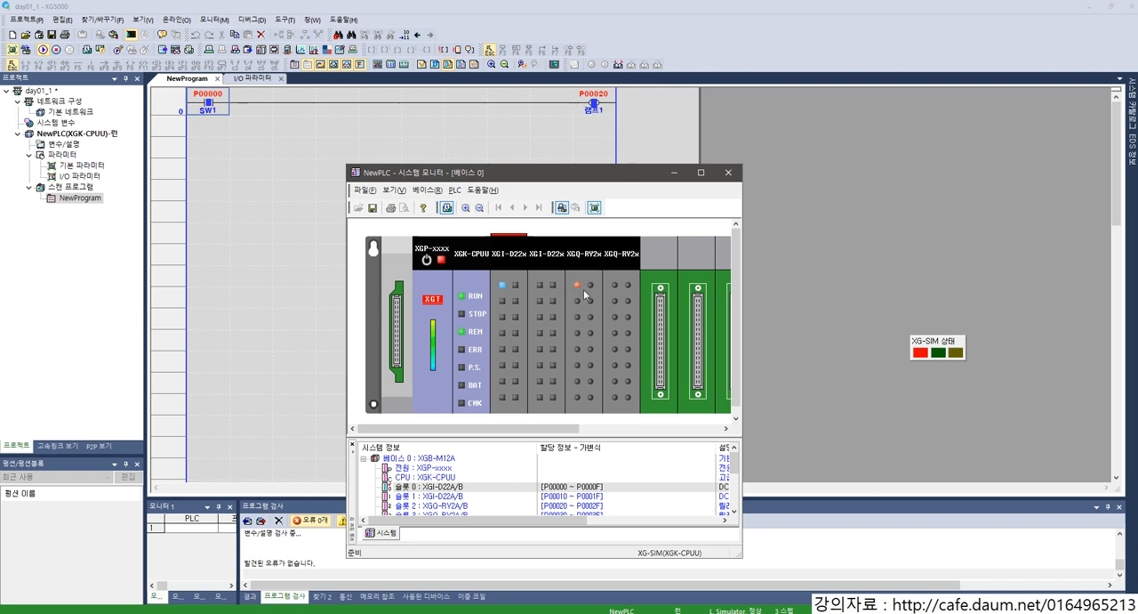
Step: Get the system monitor window out of the way and select the ladder cell below the SW1 contact
drag(570, 182, 905, 200)
click(578, 197)
click(259, 131)
click(219, 131)
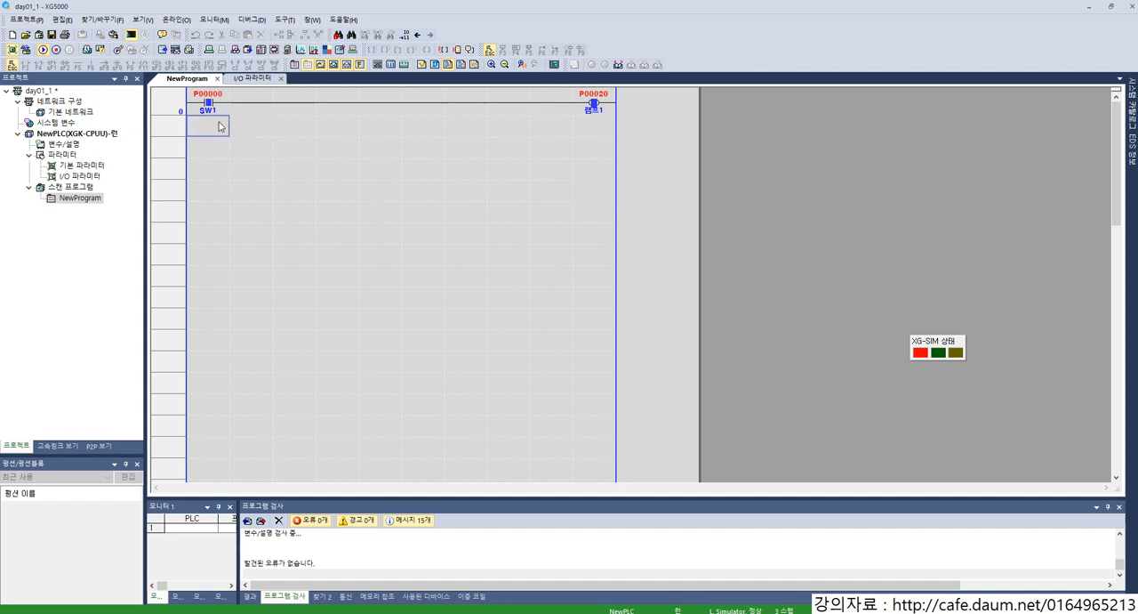
click(182, 21)
click(216, 20)
mouse_move(182, 20)
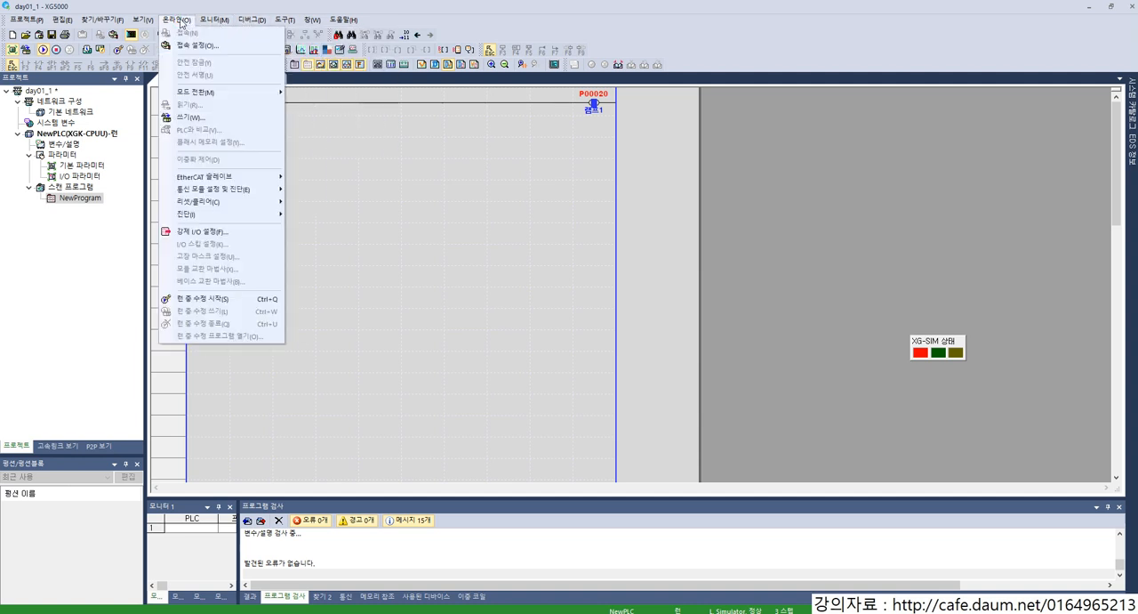
click(204, 300)
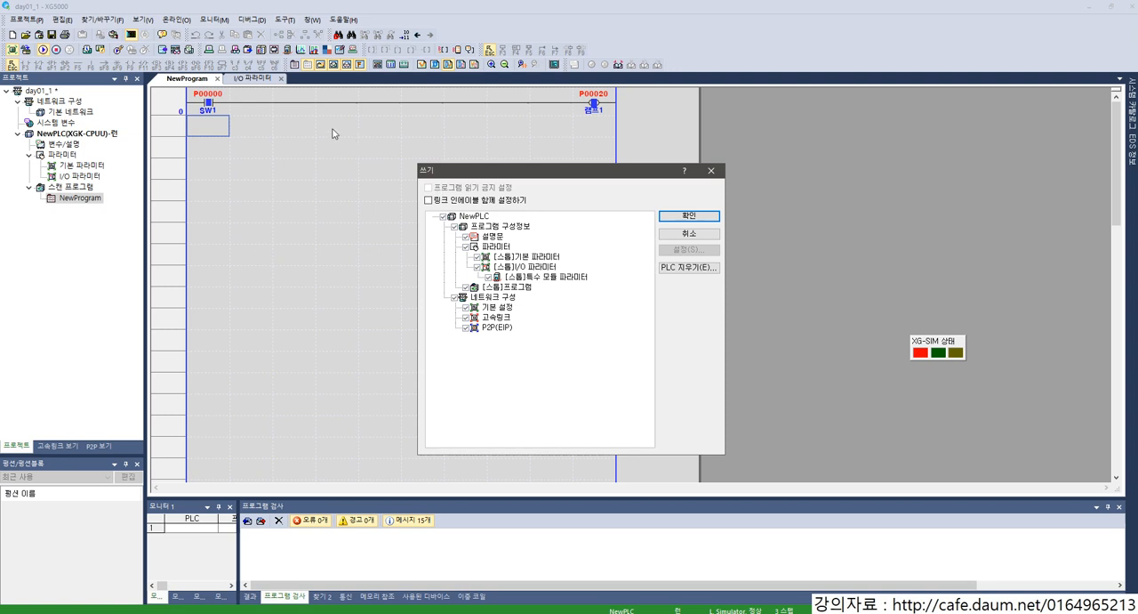
key(Return)
key(Return)
key(Right)
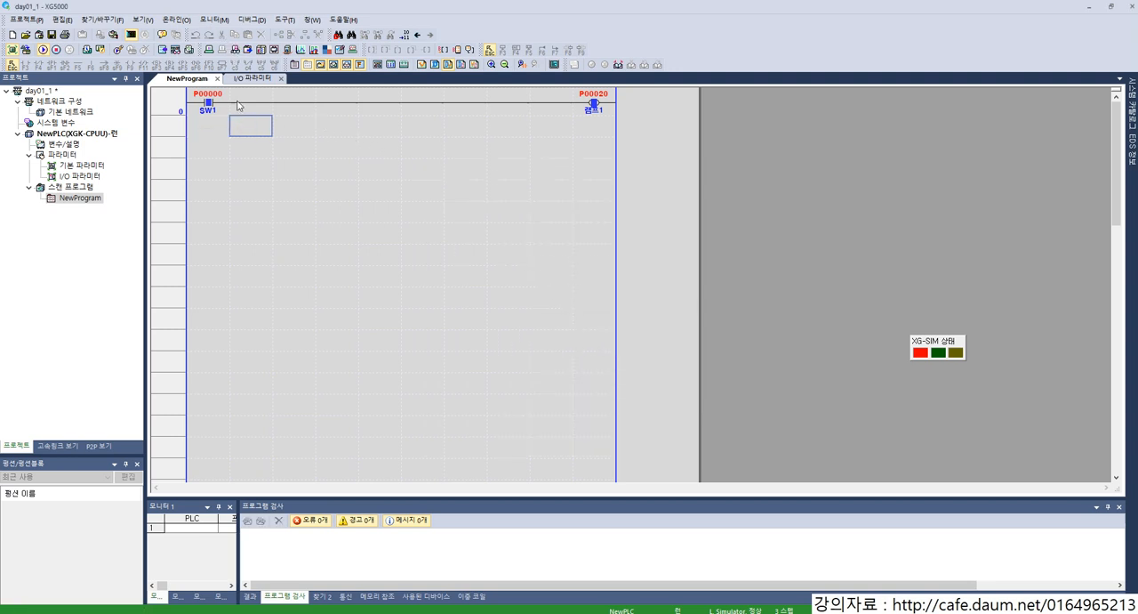
Step: Stop the simulator to return the project to offline editing
click(176, 19)
mouse_move(206, 19)
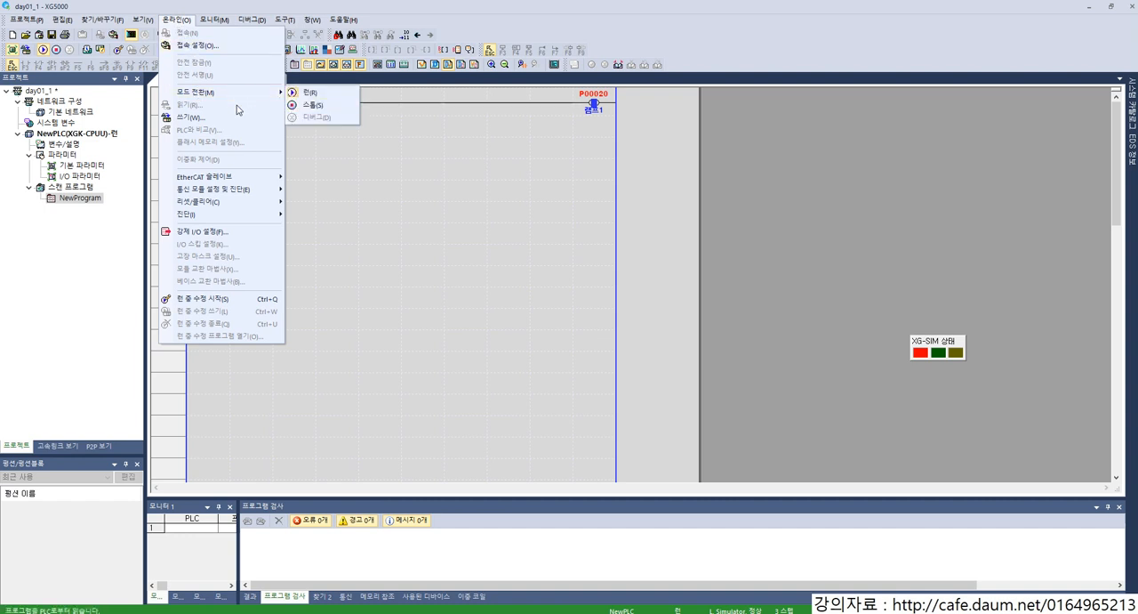
click(131, 34)
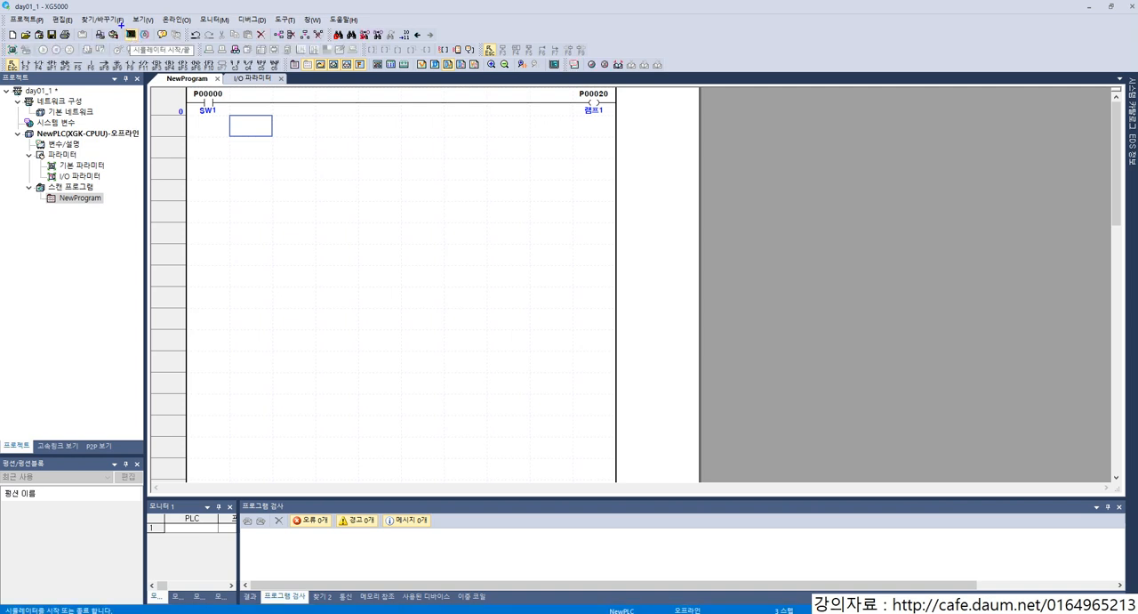
Step: Copy the SW1 contact into the row below and join it in parallel to the first rung with a vertical line
click(259, 109)
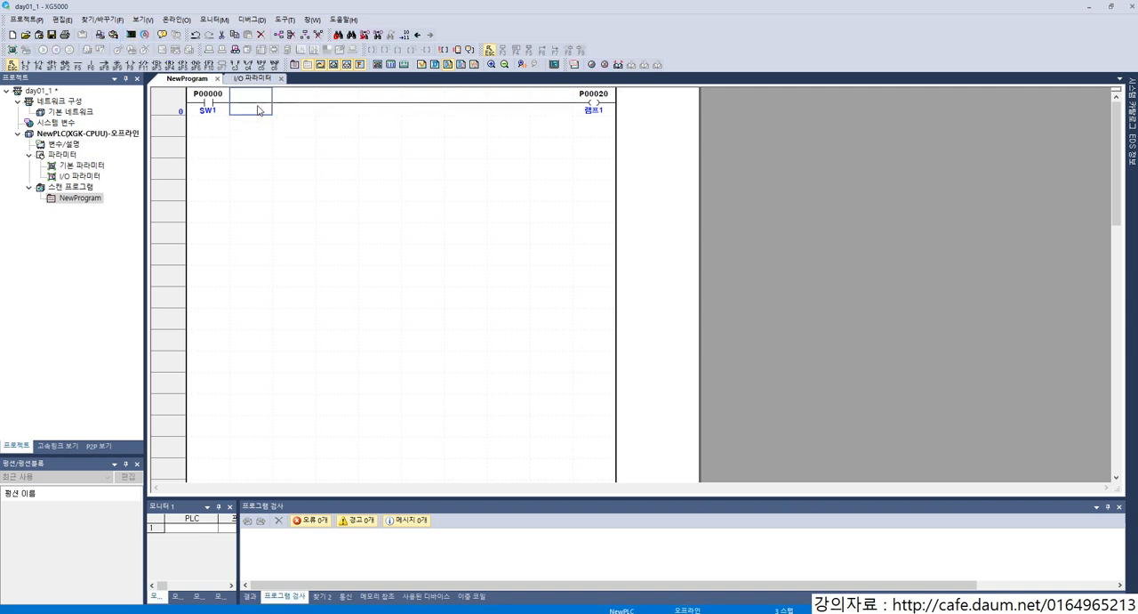
click(569, 110)
click(261, 125)
key(Up)
key(Right)
key(Left)
key(Left)
key(ctrl+c)
key(Down)
key(ctrl+v)
key(Right)
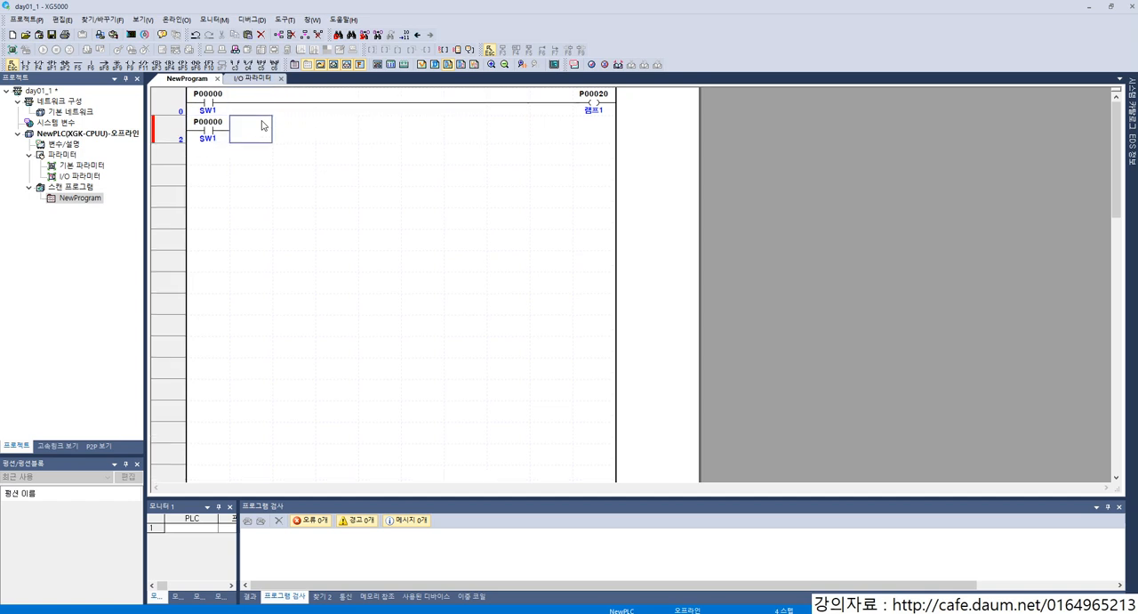
key(Up)
key(Down)
Step: Change the copied contact's device to P00001 and name its variable SW2
key(Left)
key(Return)
text(P00001)
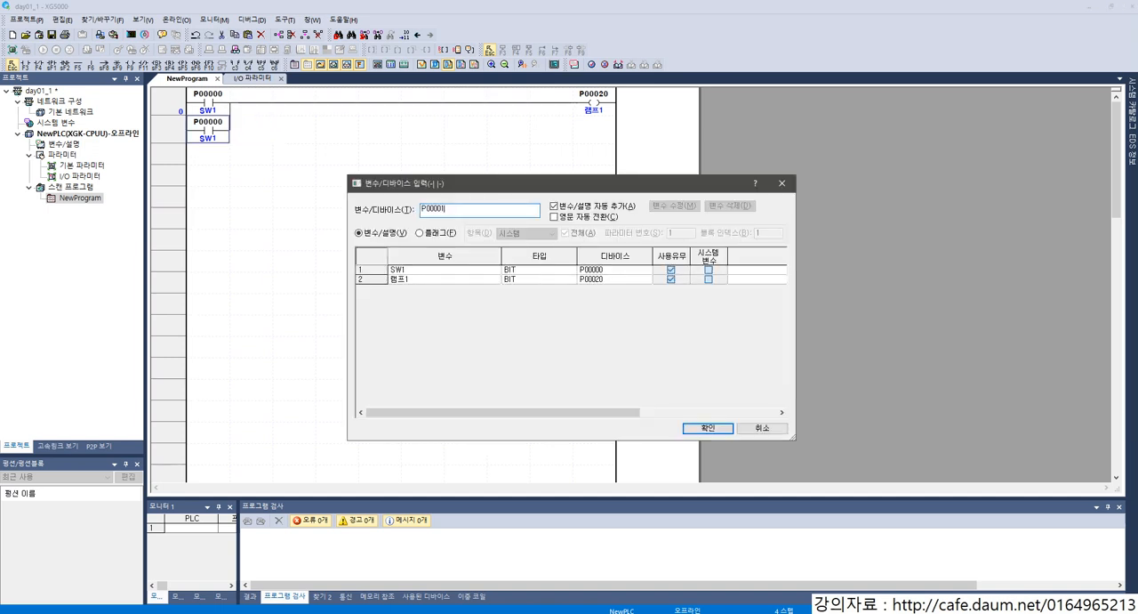
key(Return)
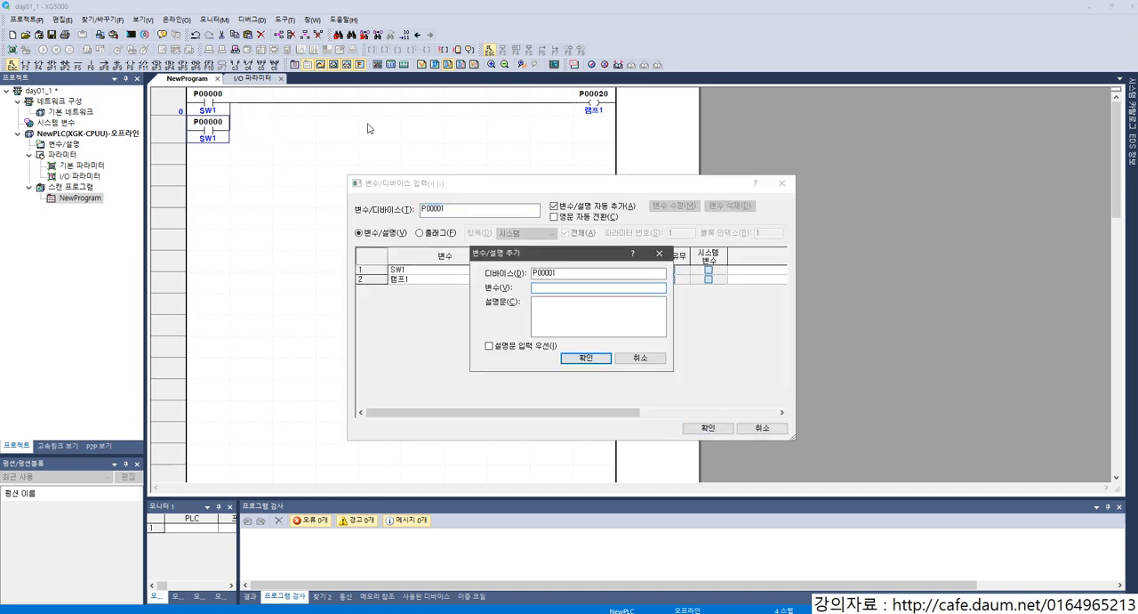
text(sw)
key(Return)
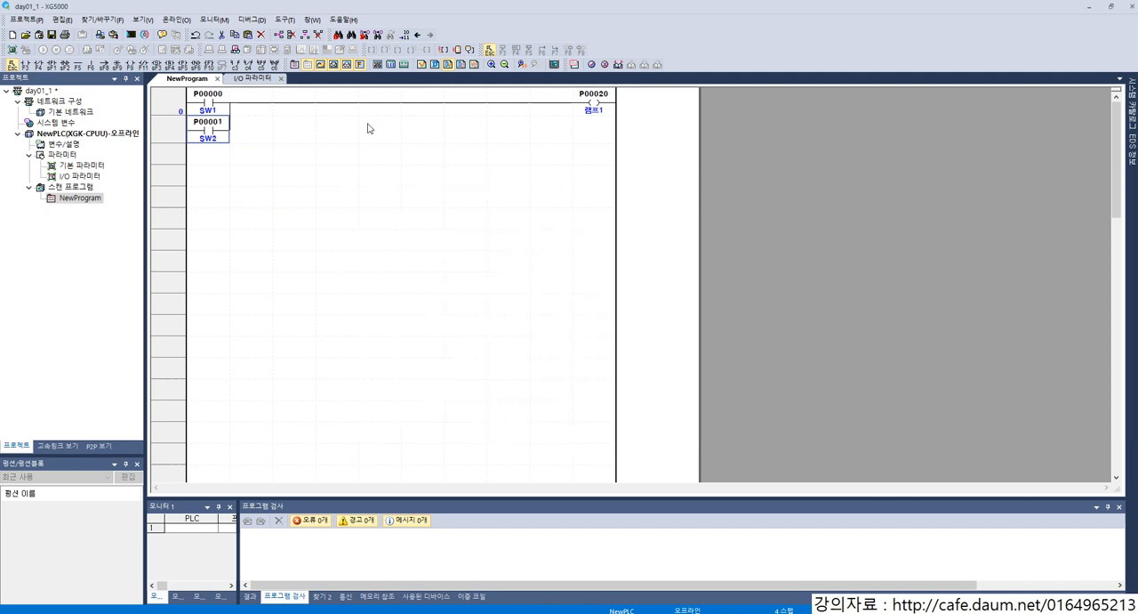
Step: Restart the simulator, write the revised parallel-contact program to it and switch it to run mode
click(267, 127)
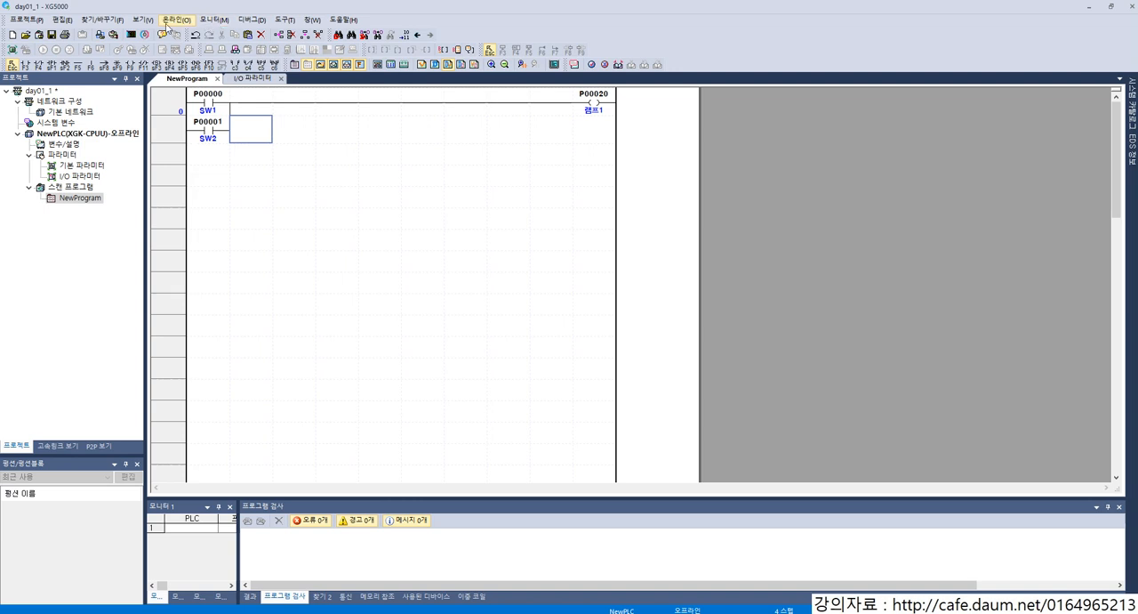
click(131, 34)
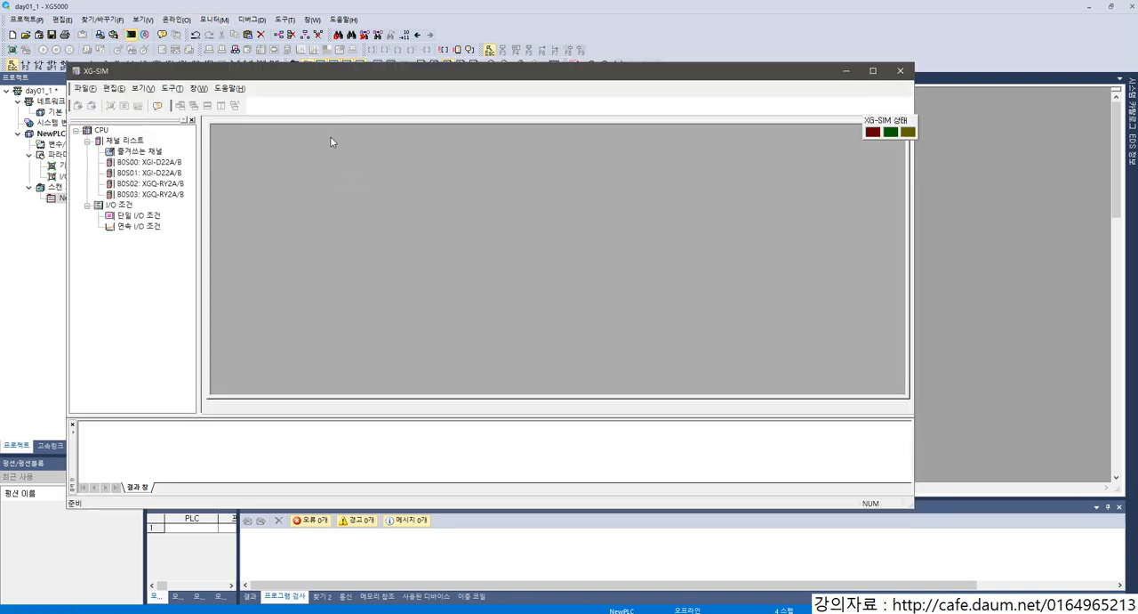
drag(302, 76, 897, 157)
click(685, 216)
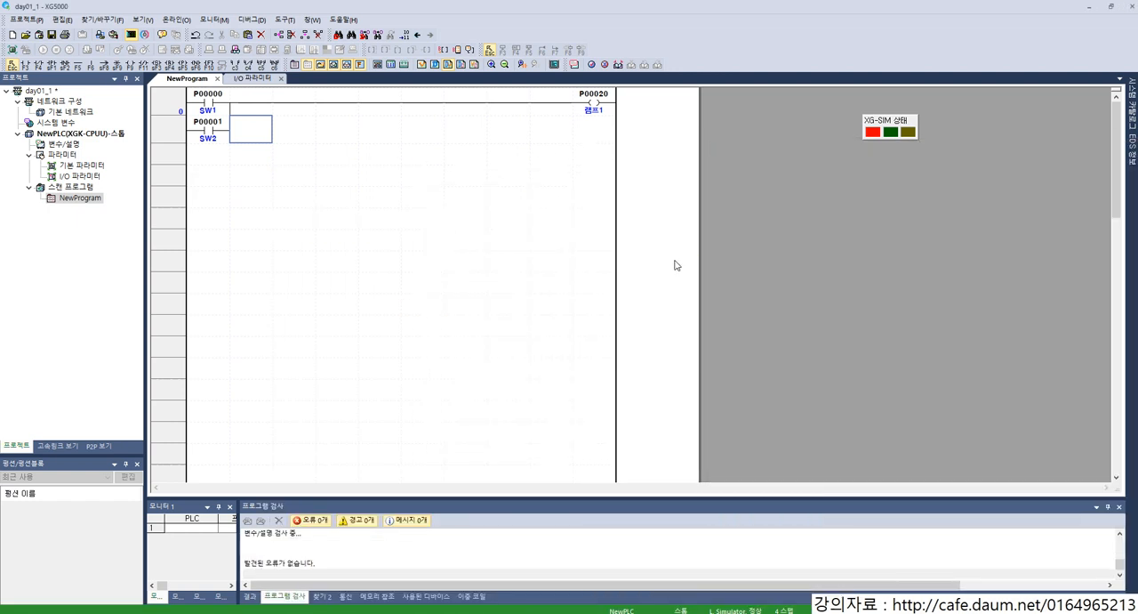
click(616, 339)
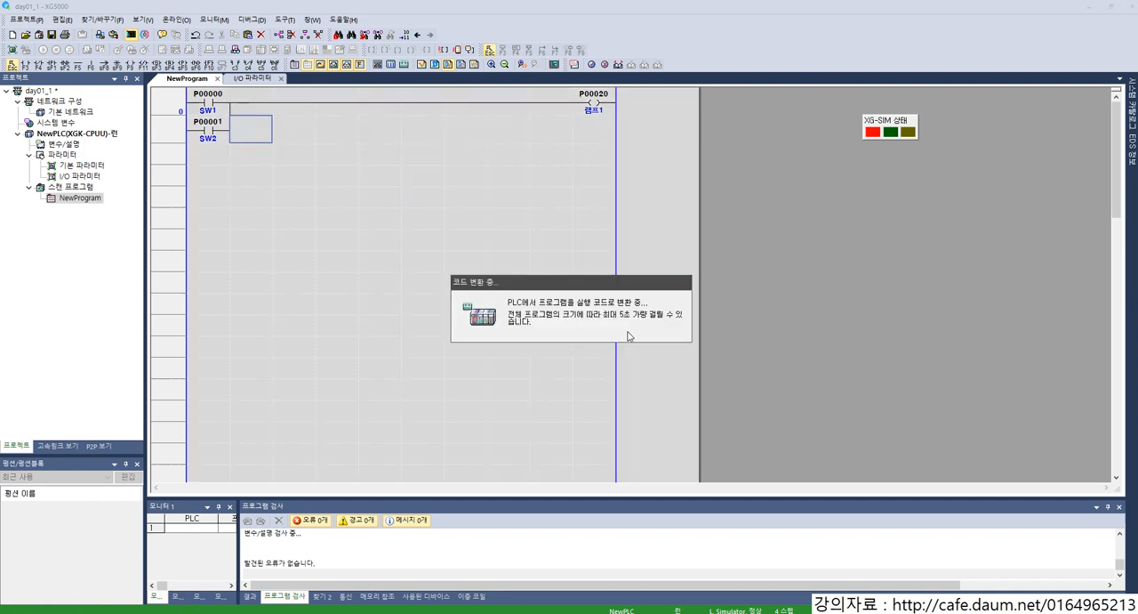
click(432, 197)
click(424, 174)
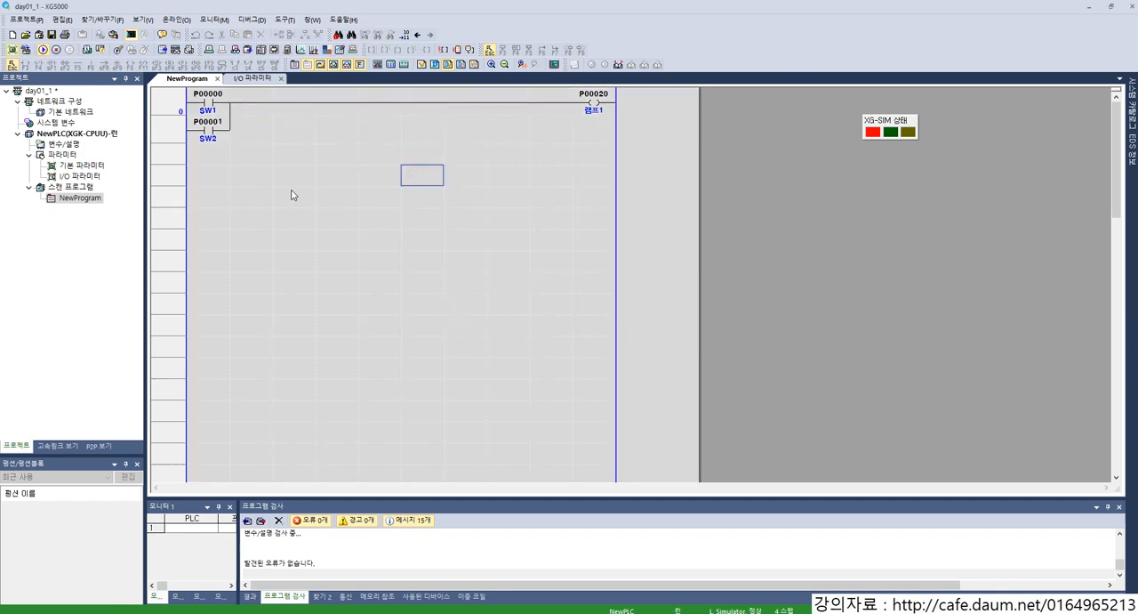
click(194, 140)
click(280, 169)
click(305, 138)
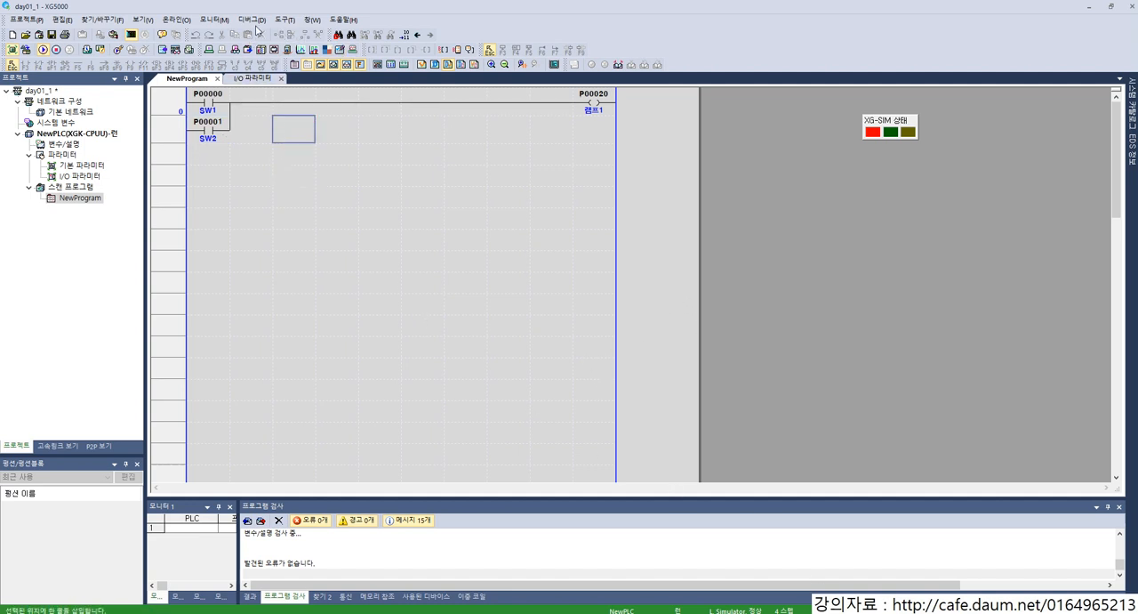
Step: Open the PLC system monitor and place its window beside the ladder so both can be seen
click(219, 21)
click(234, 105)
drag(410, 241, 881, 211)
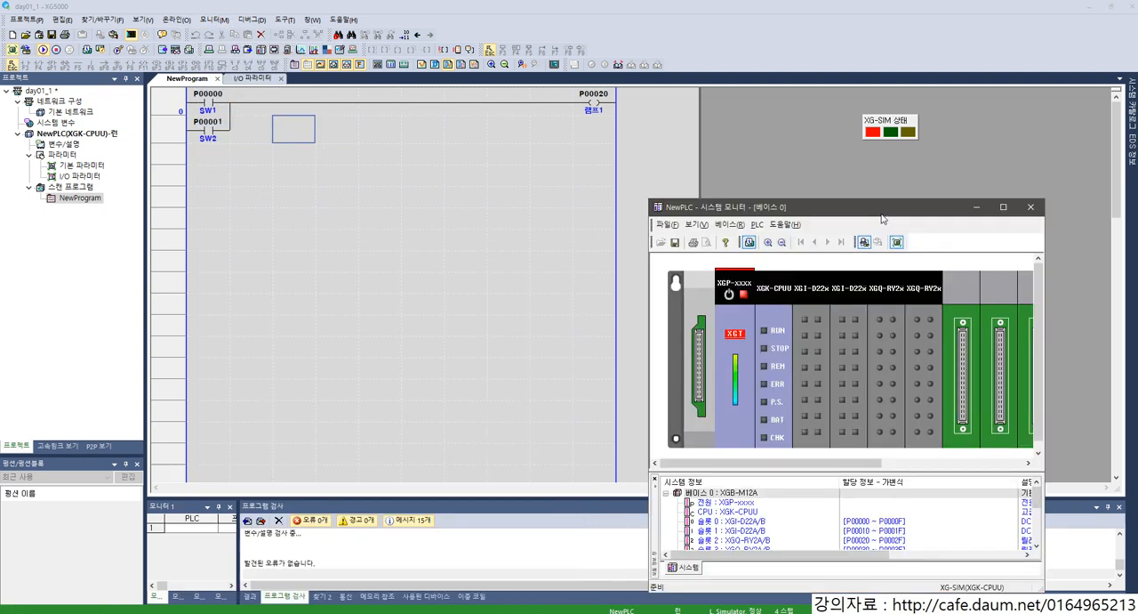
Step: Test the parallel contacts by switching simulated inputs P00000 and P00001 on and off in turn, and return to the ladder
click(804, 319)
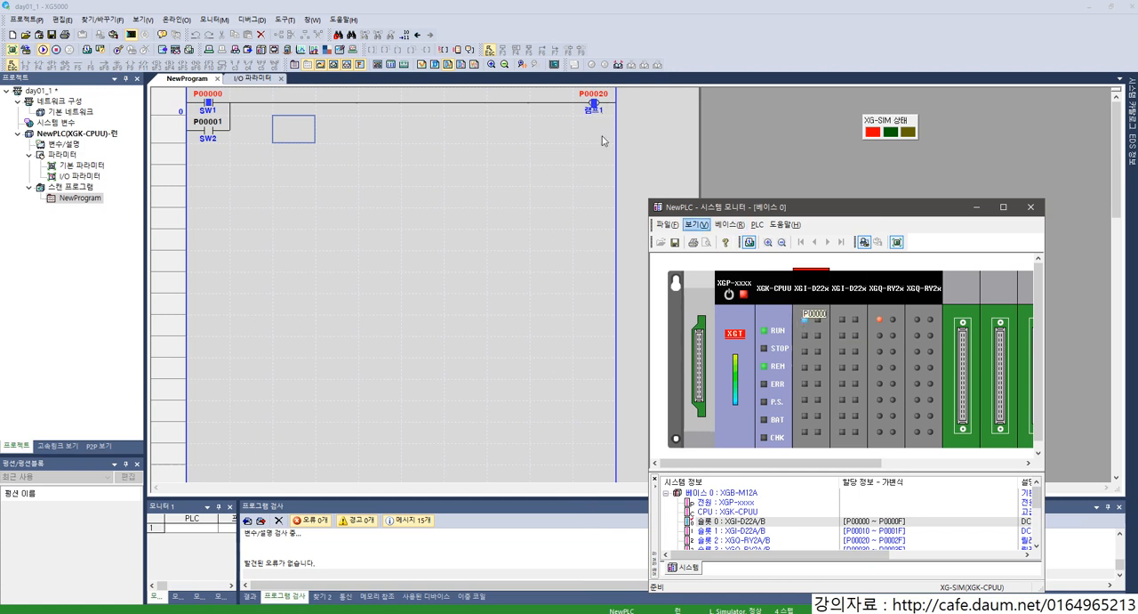
click(804, 320)
click(804, 337)
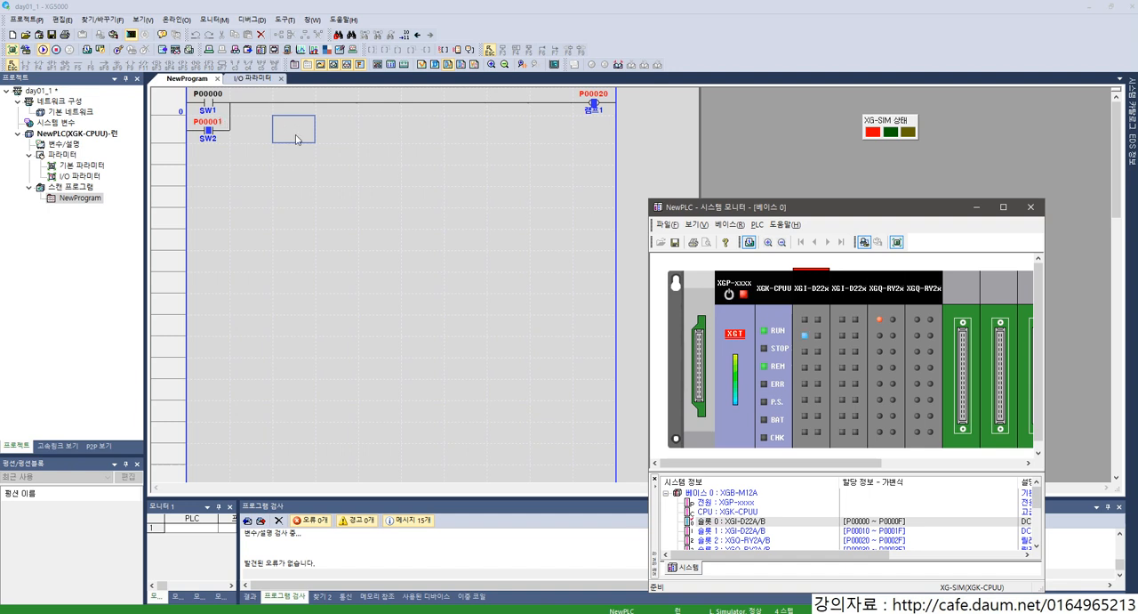
click(806, 322)
click(807, 321)
click(806, 337)
click(447, 199)
click(213, 18)
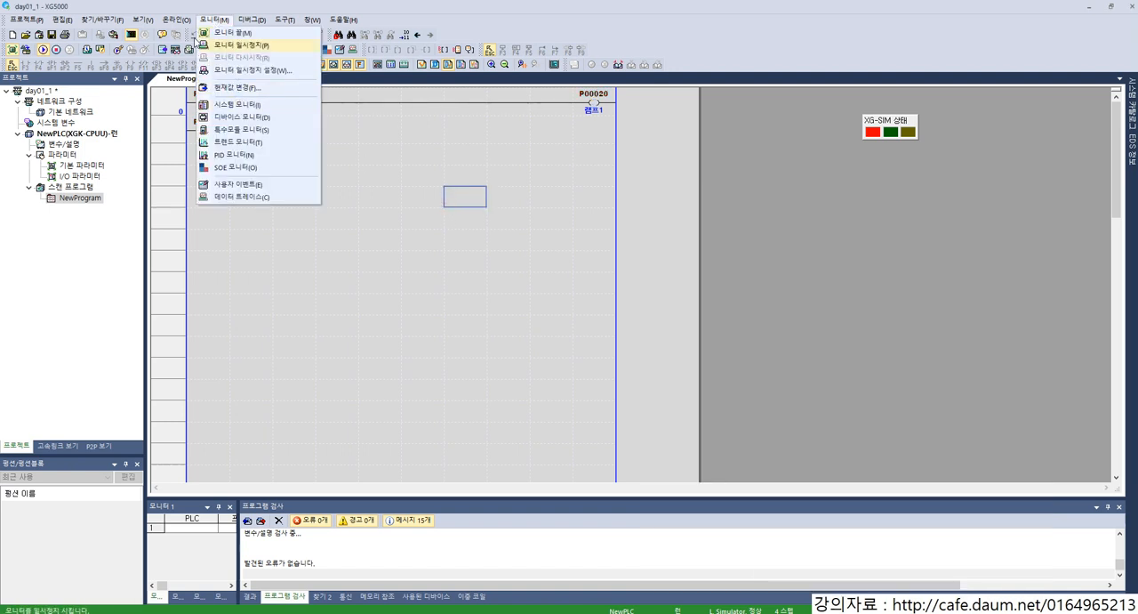
mouse_move(178, 23)
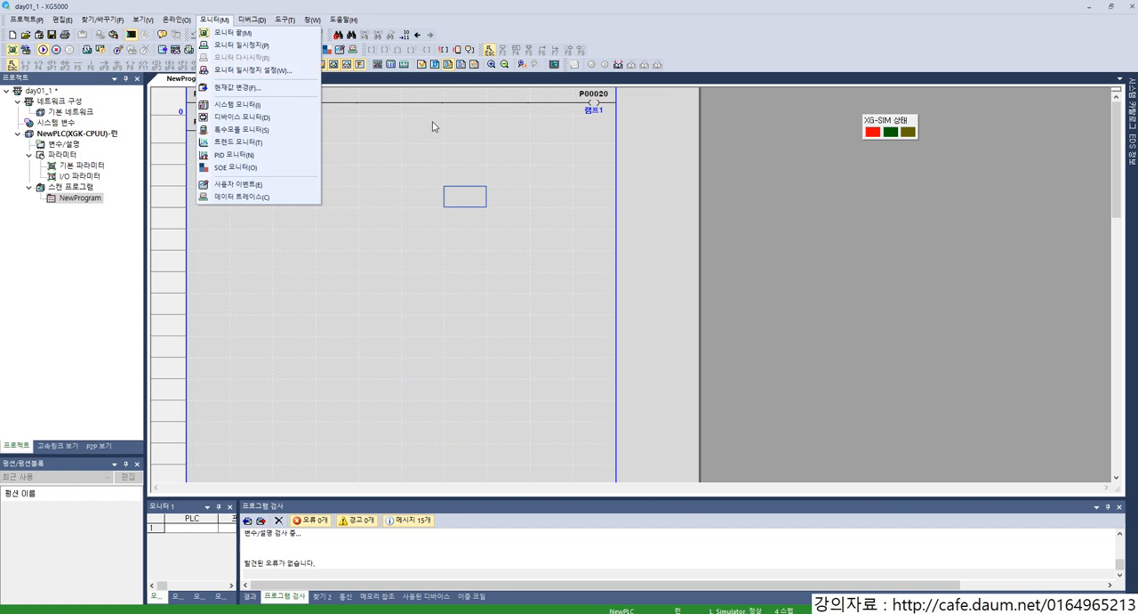
mouse_move(256, 25)
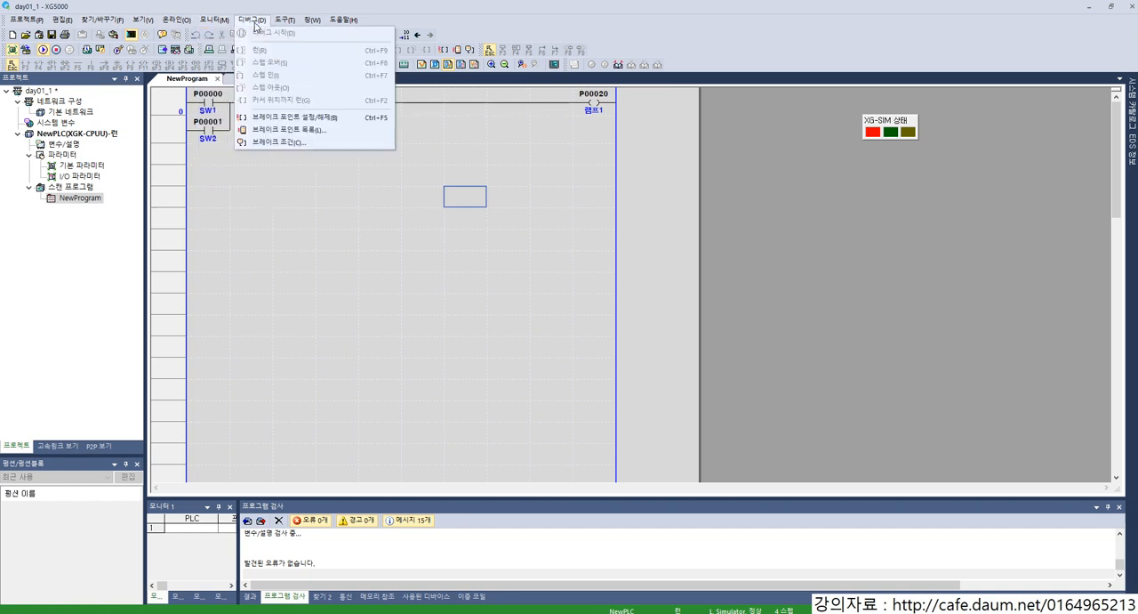
mouse_move(64, 21)
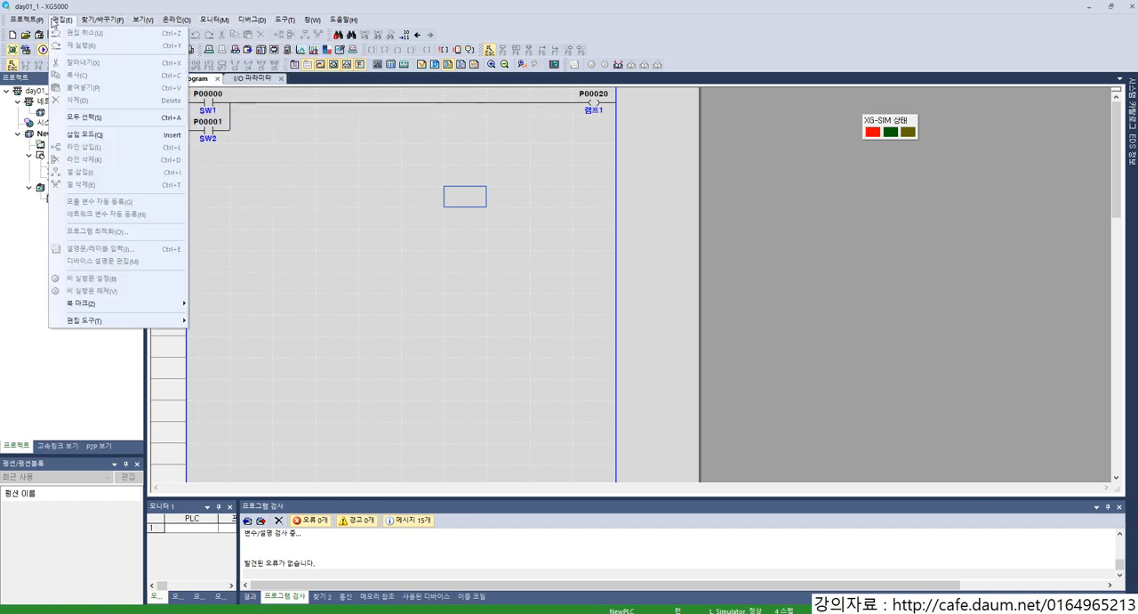
mouse_move(85, 321)
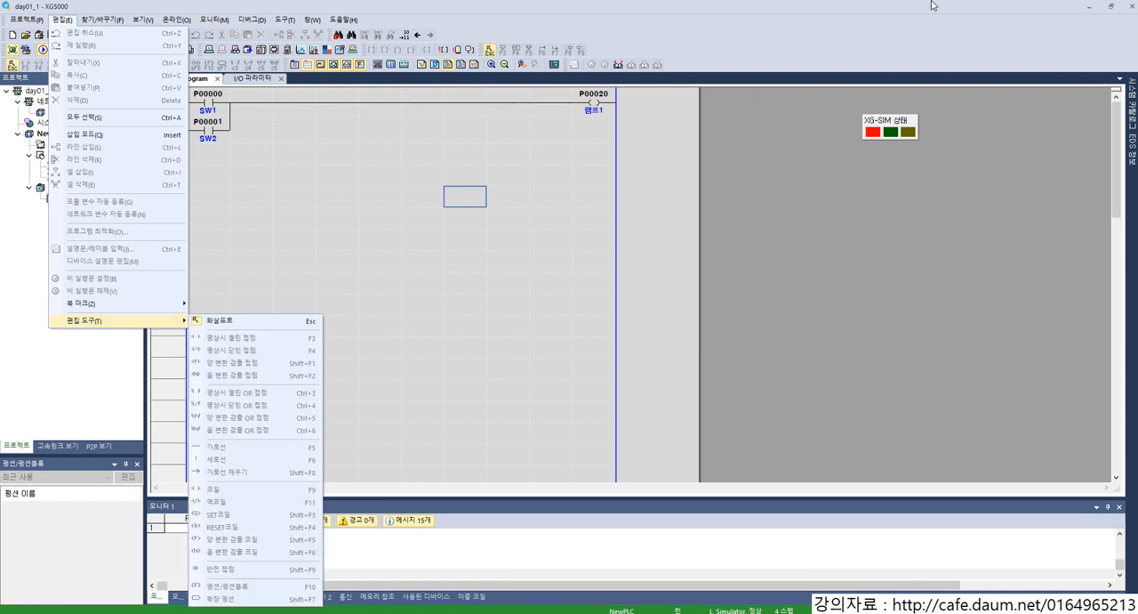
click(253, 128)
click(292, 103)
click(251, 105)
Step: End monitoring and copy the SW2 contact into the row directly below it
click(216, 24)
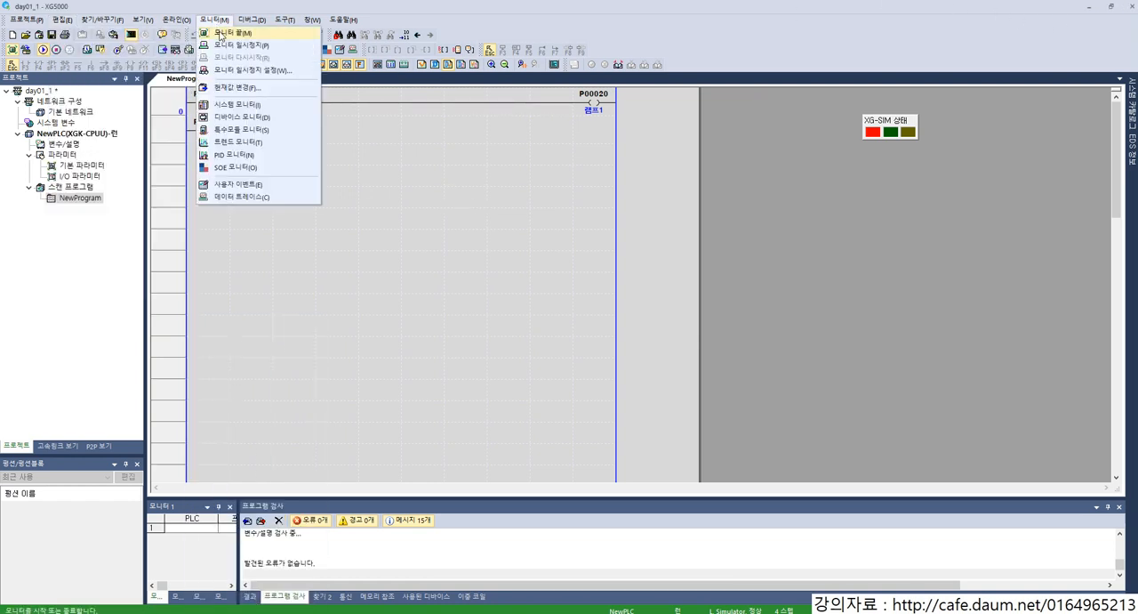
click(220, 34)
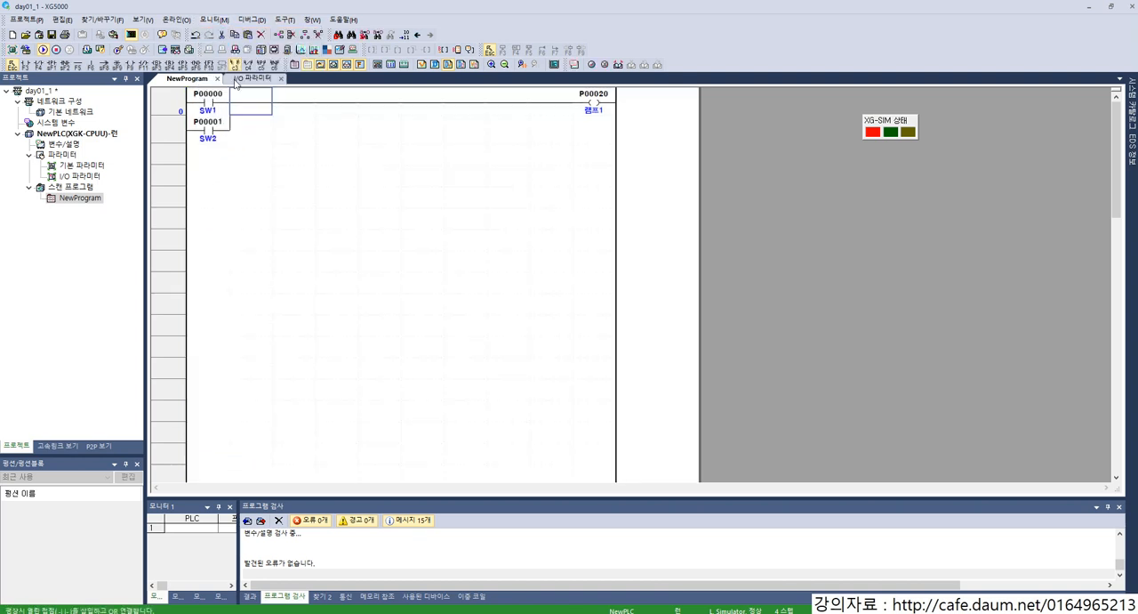
click(251, 133)
key(Left)
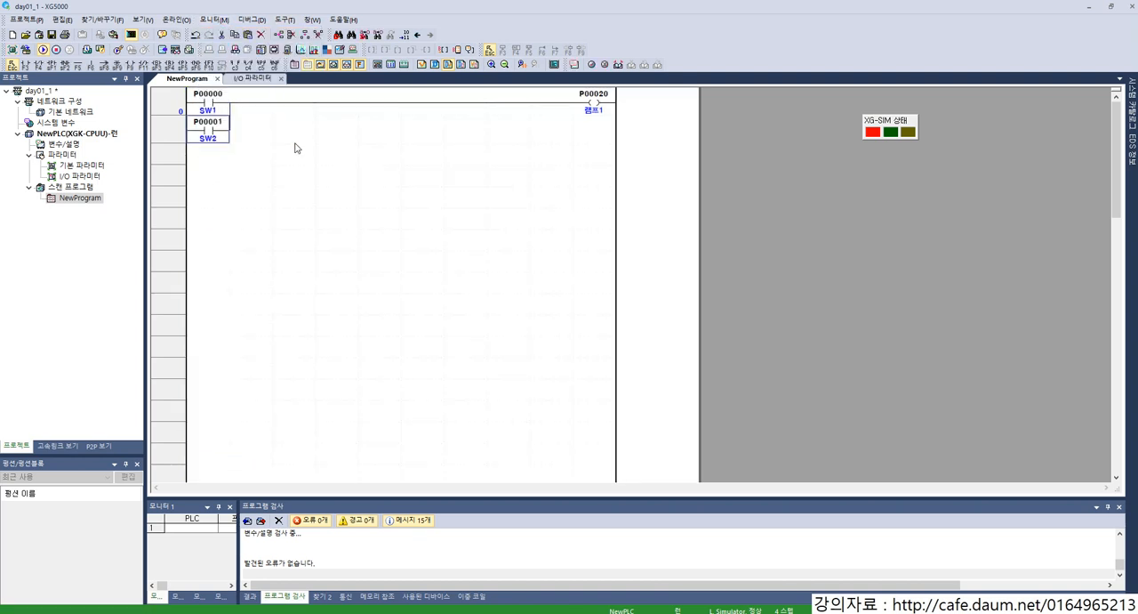
key(ctrl+c)
key(ctrl+v)
Step: Change the pasted contact's device to P00002 and name its variable SW3
key(Return)
key(BackSpace)
text(2)
key(Return)
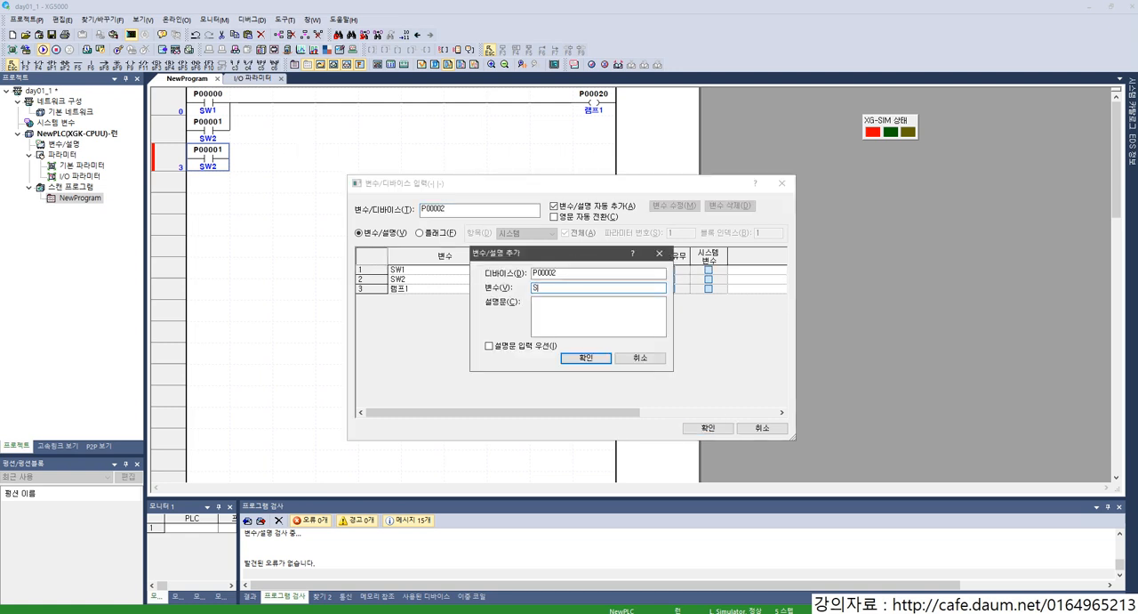
key(Return)
key(Return)
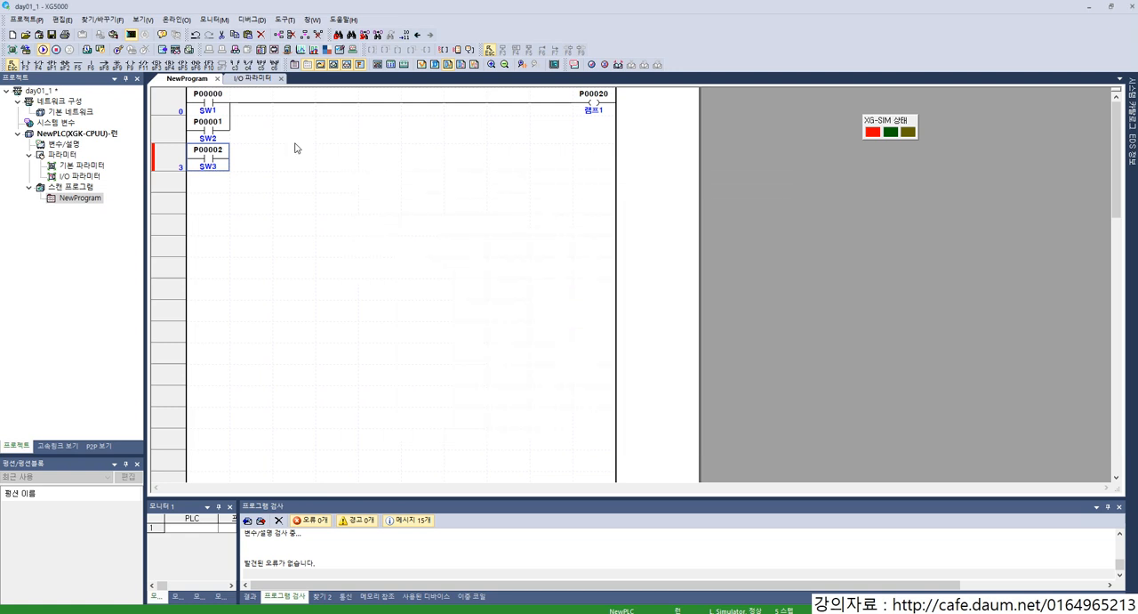
Step: Join the SW3 contact in parallel to the SW1 and SW2 rung with a vertical line
click(248, 149)
key(Up)
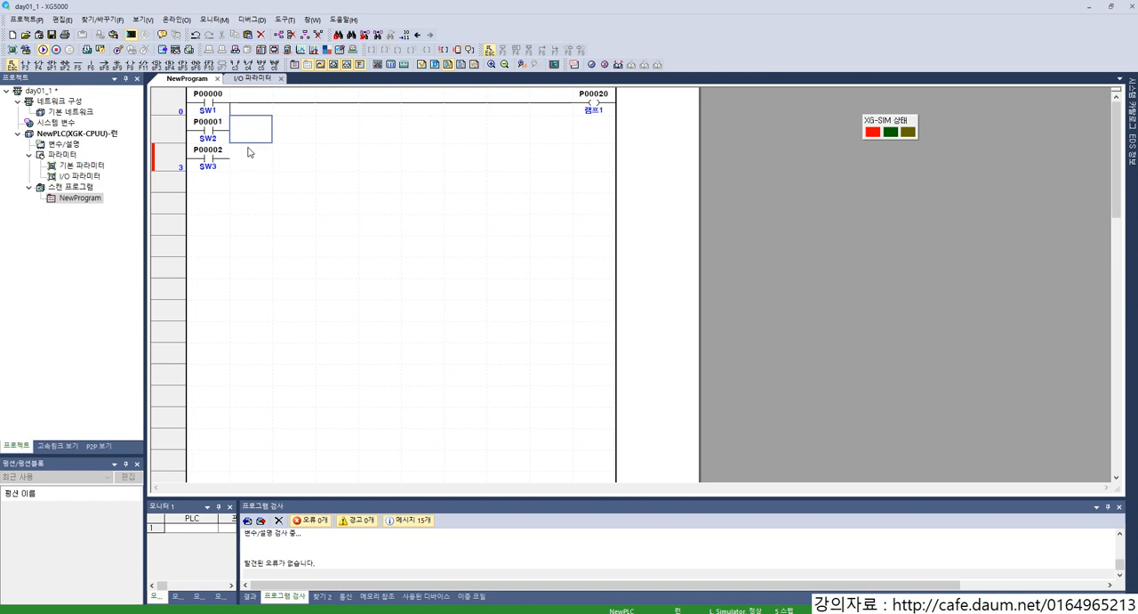
key(Down)
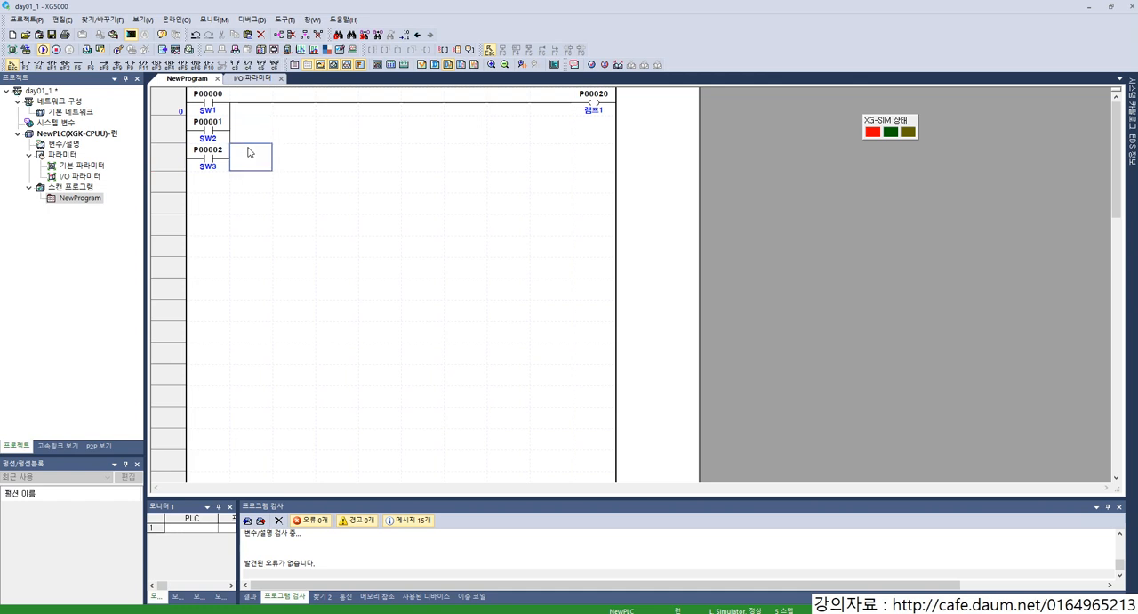
Step: Write the three-contact program to the simulated PLC and switch it to run mode
click(211, 19)
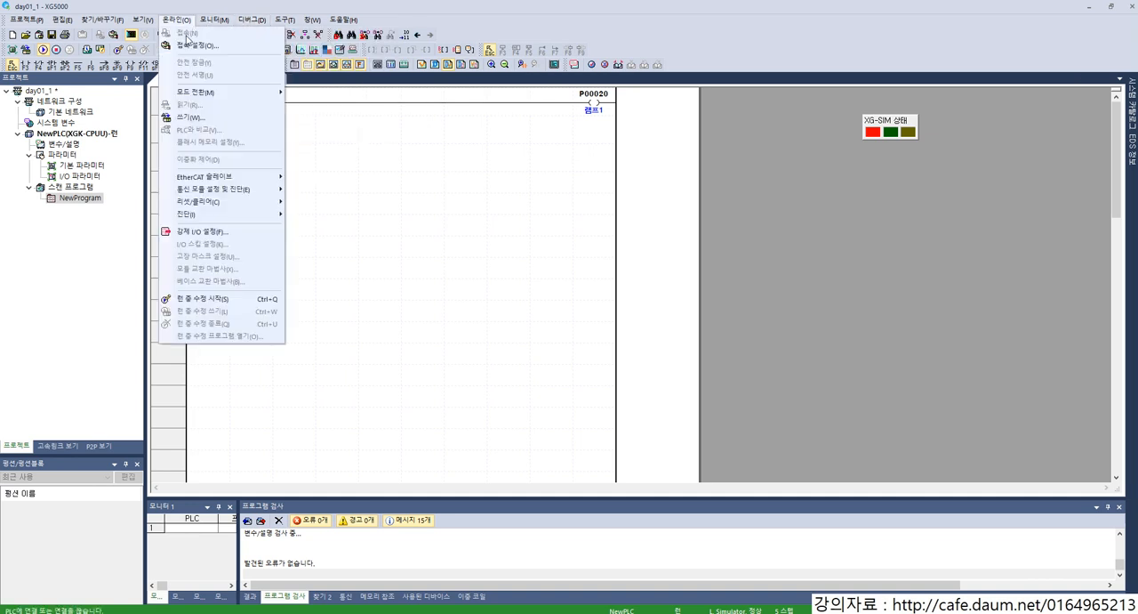
click(182, 117)
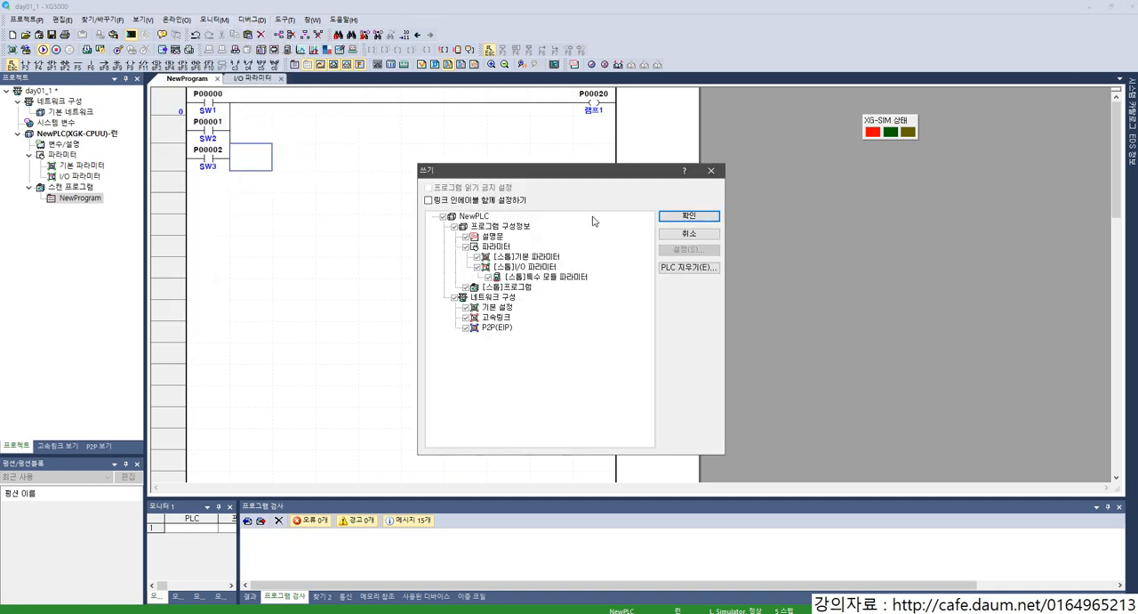
click(690, 216)
click(610, 339)
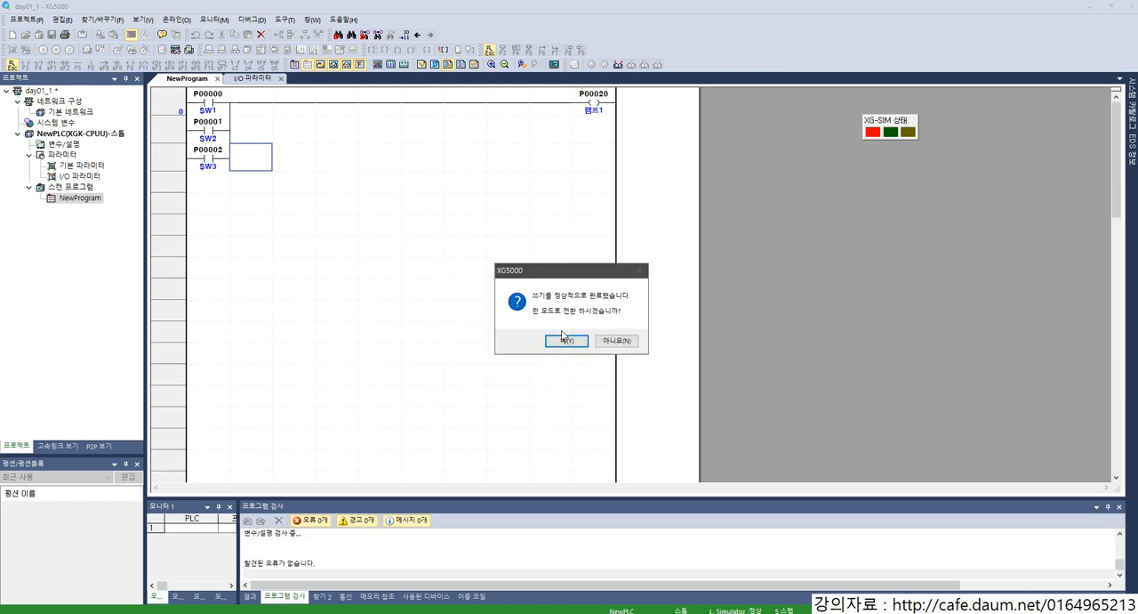
click(564, 339)
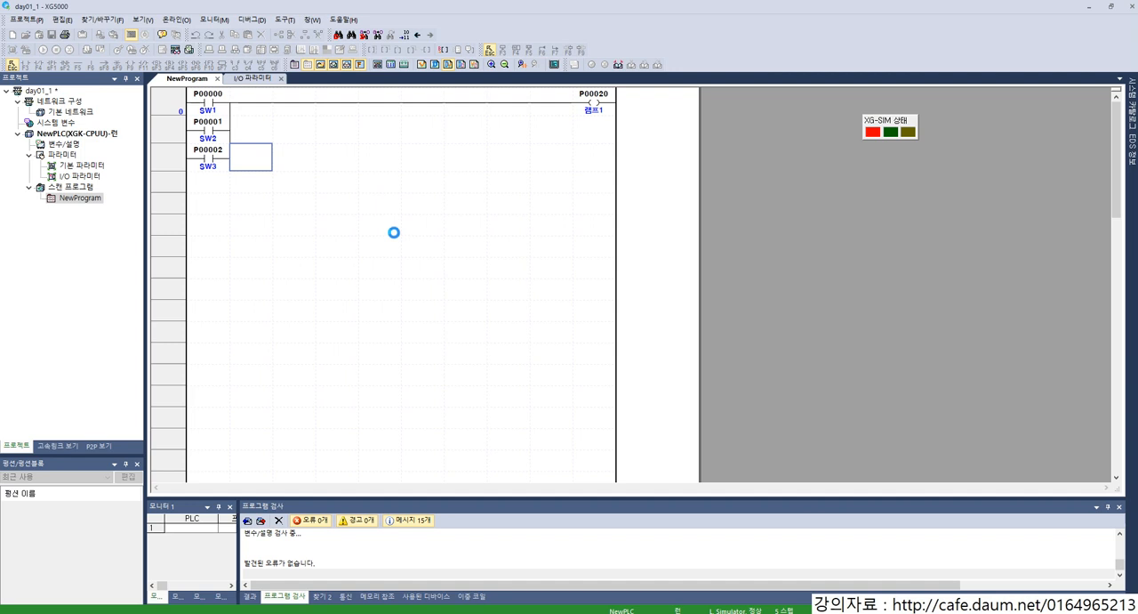
Step: Start monitoring the ladder program again
click(343, 181)
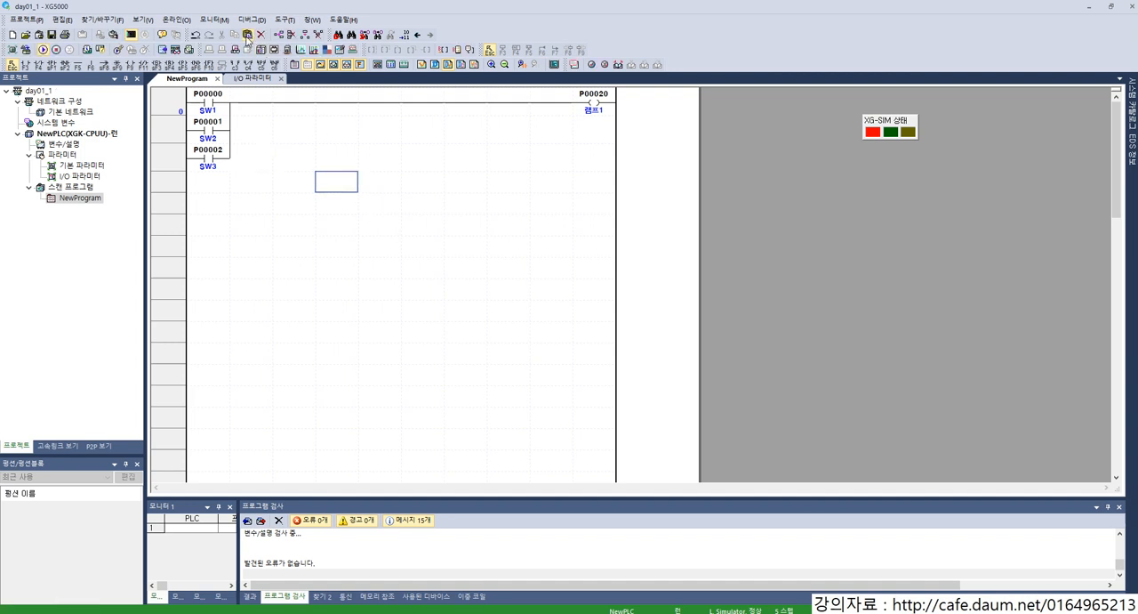
click(214, 19)
click(244, 33)
click(286, 153)
click(218, 131)
click(211, 151)
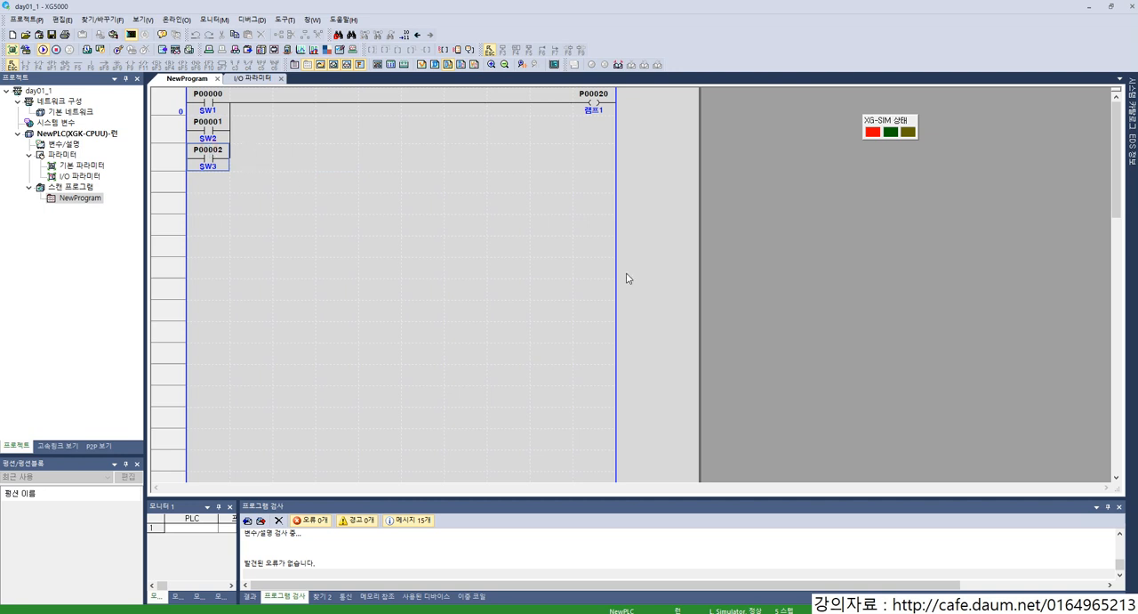
Step: Bring back the system monitor and switch inputs P00000, P00001 and P00002 on and off one at a time
key(alt+Tab)
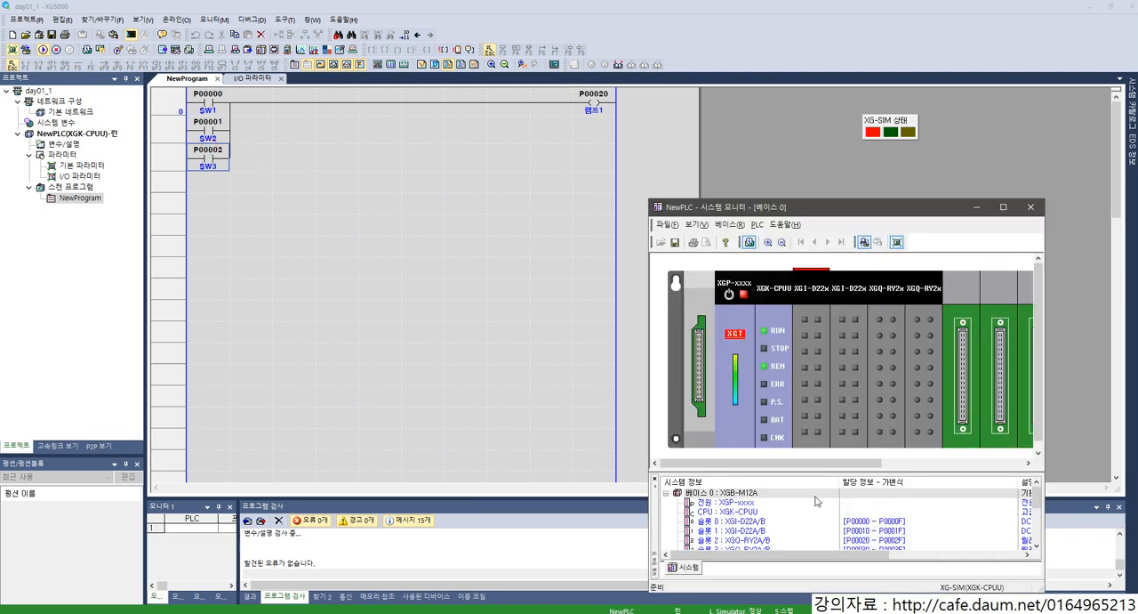
click(804, 323)
click(806, 326)
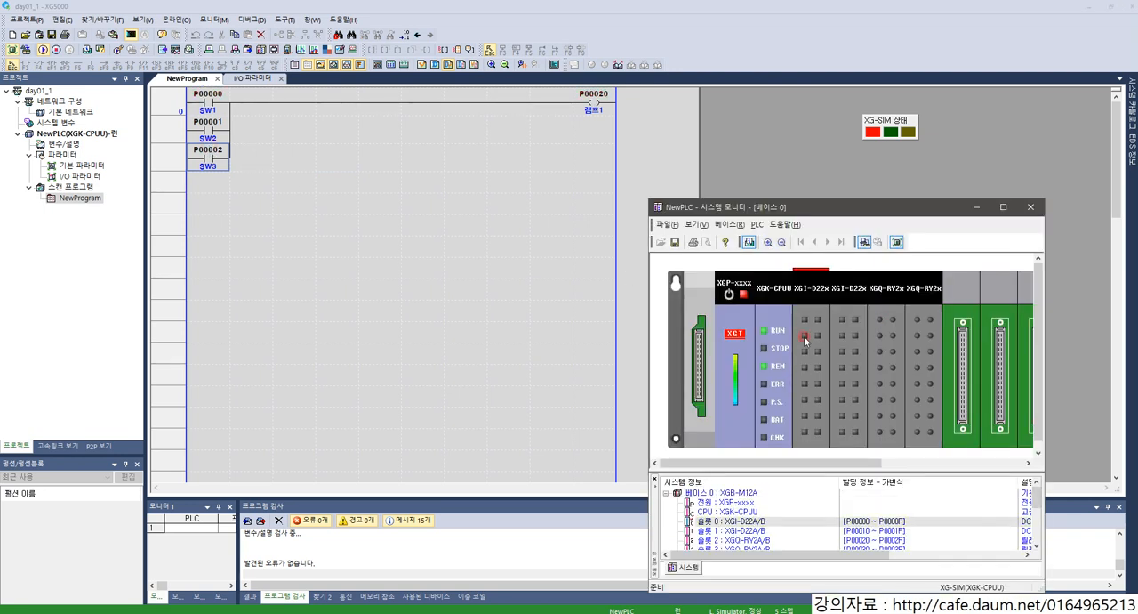
click(805, 353)
click(806, 352)
click(807, 352)
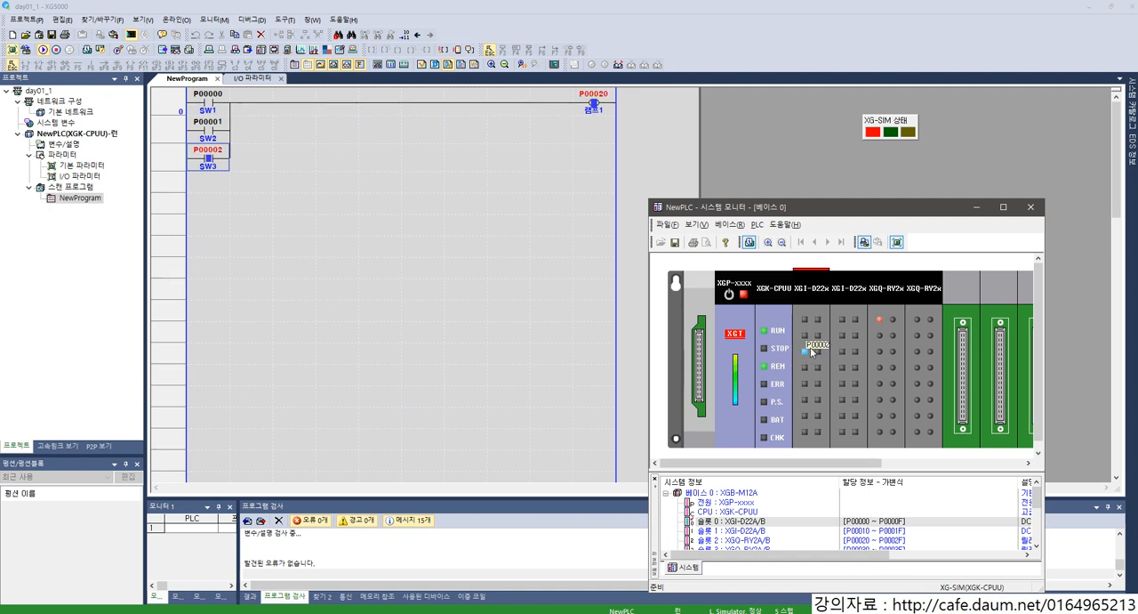
click(804, 354)
click(804, 352)
Step: Turn on P00000 and P00002 together, turn P00000 off while leaving P00002 on, and close the system monitor
click(805, 319)
click(806, 350)
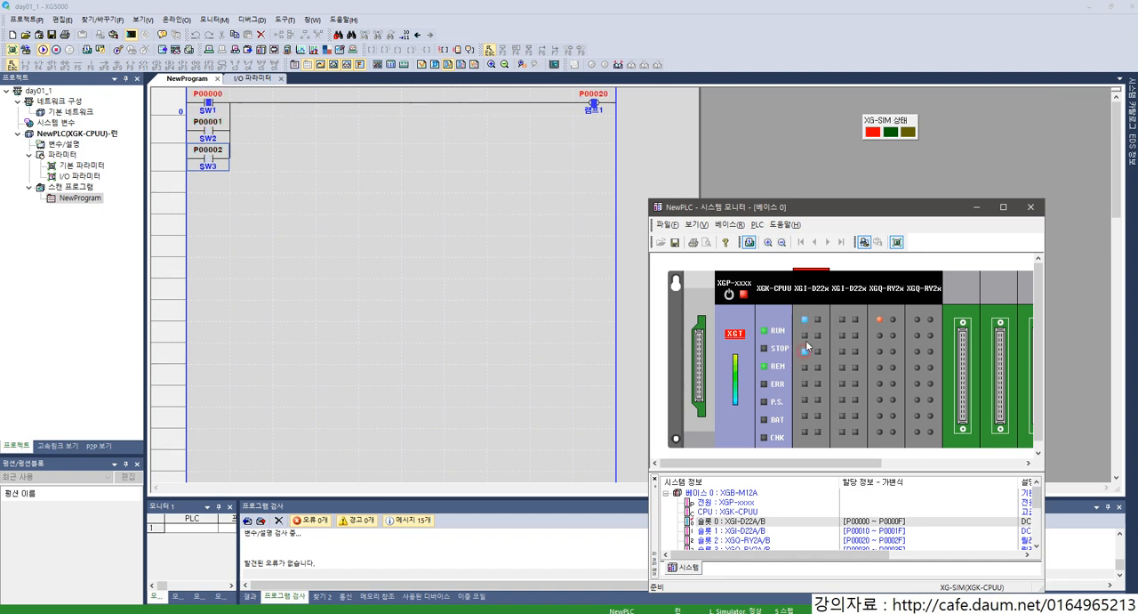
click(805, 319)
click(807, 352)
click(1031, 207)
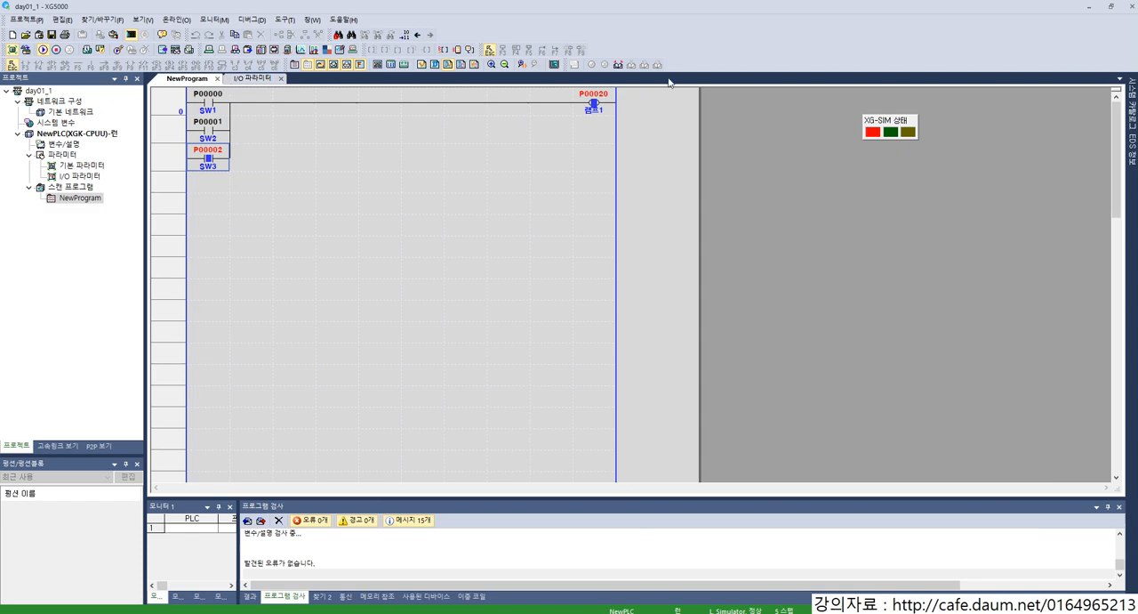